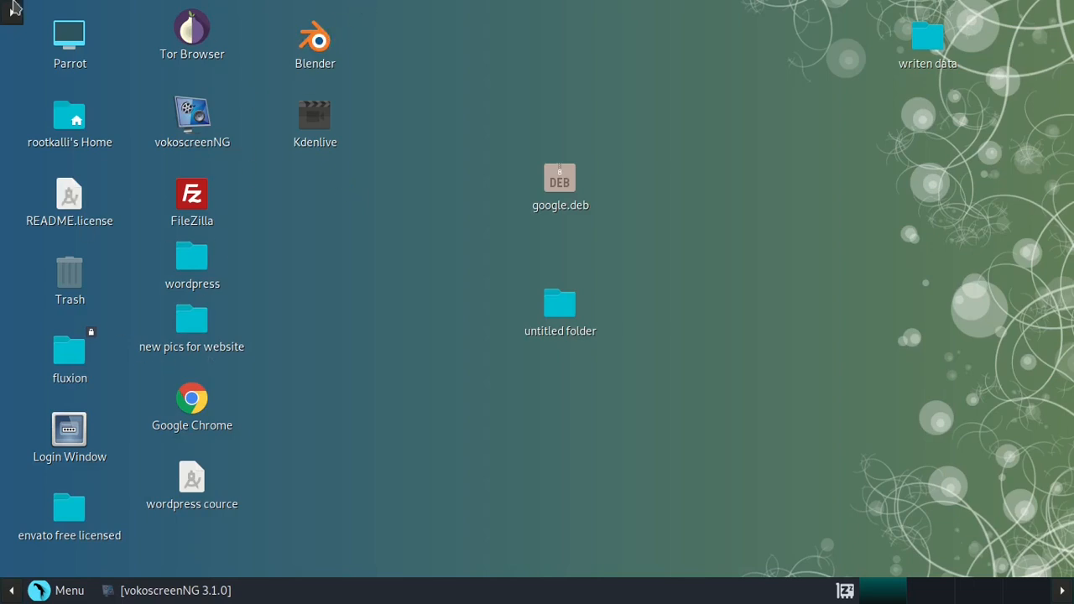
- Launch Firefox from the top panel, open a new tab and maximize the window
left_click(12, 11)
left_click(230, 12)
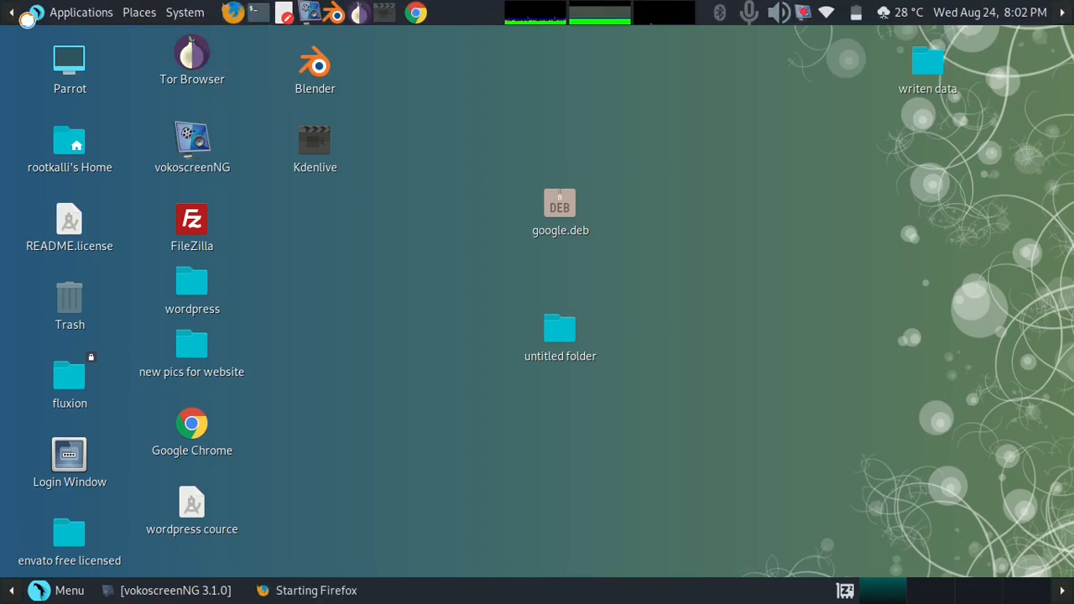
left_click(10, 10)
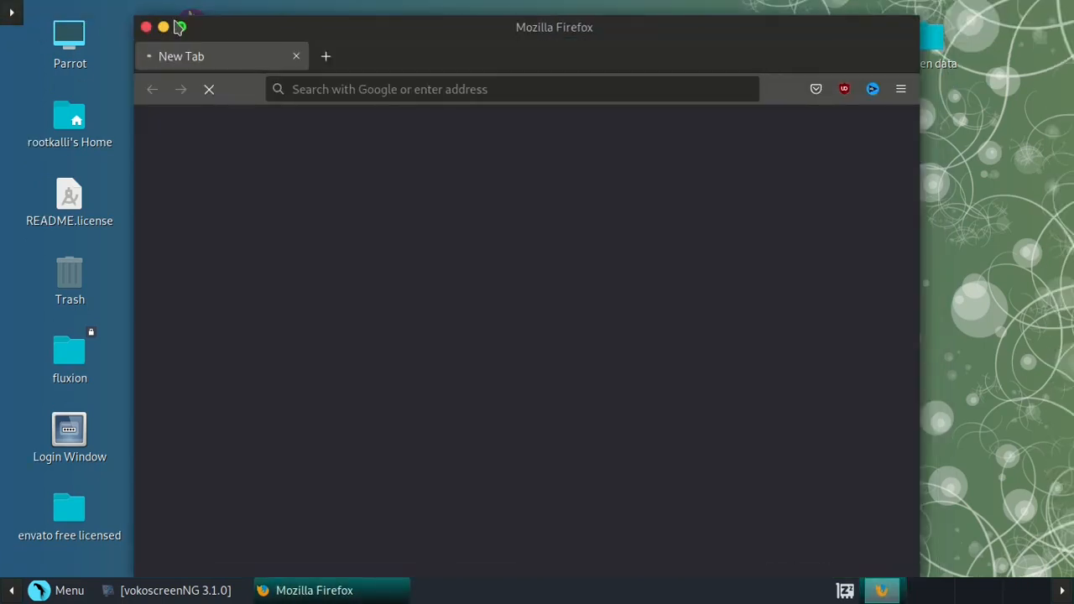
left_click(321, 57)
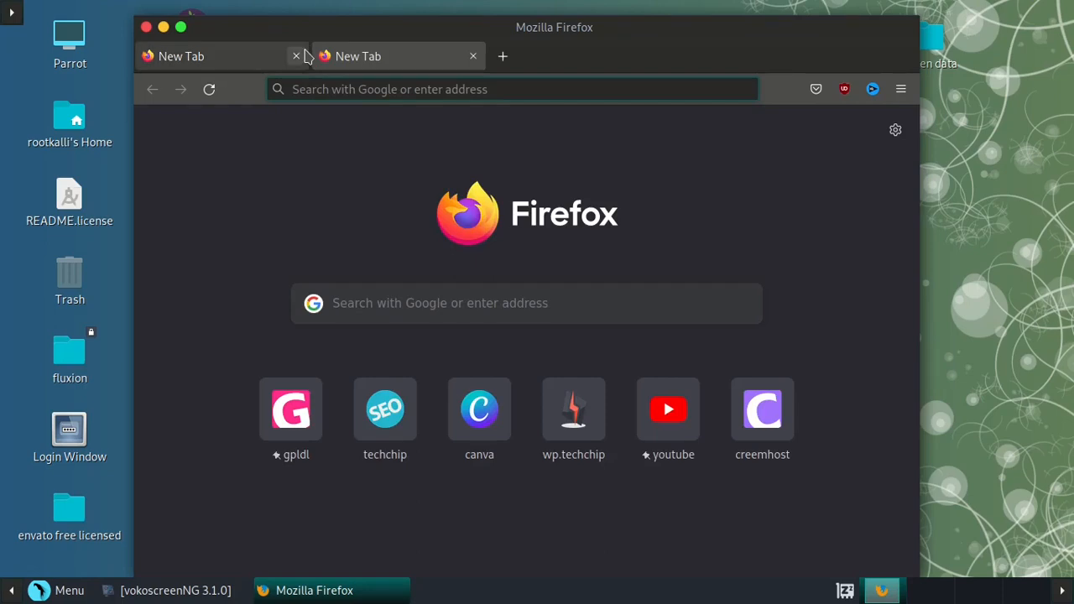
double_click(314, 29)
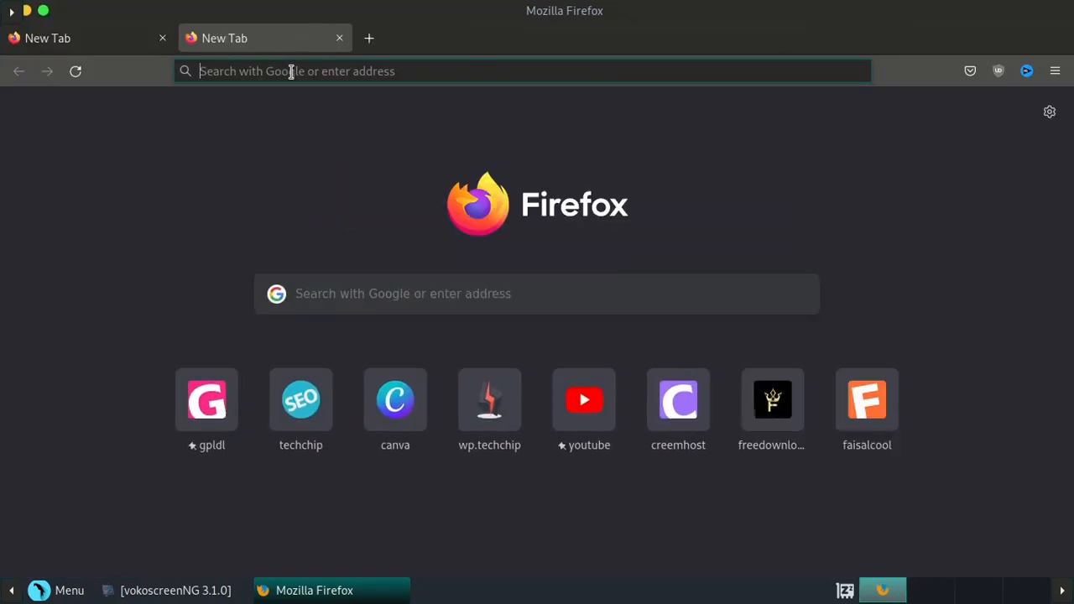
- Search Google for 'localserver', then close the search results tab
left_click(290, 70)
type("localser")
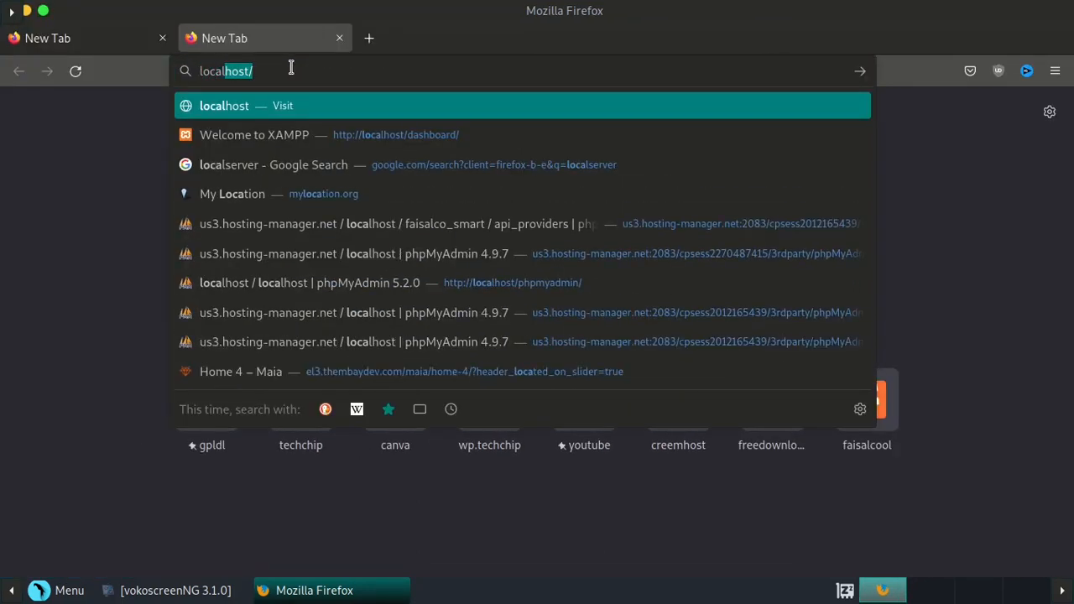
type("ver")
key("Return")
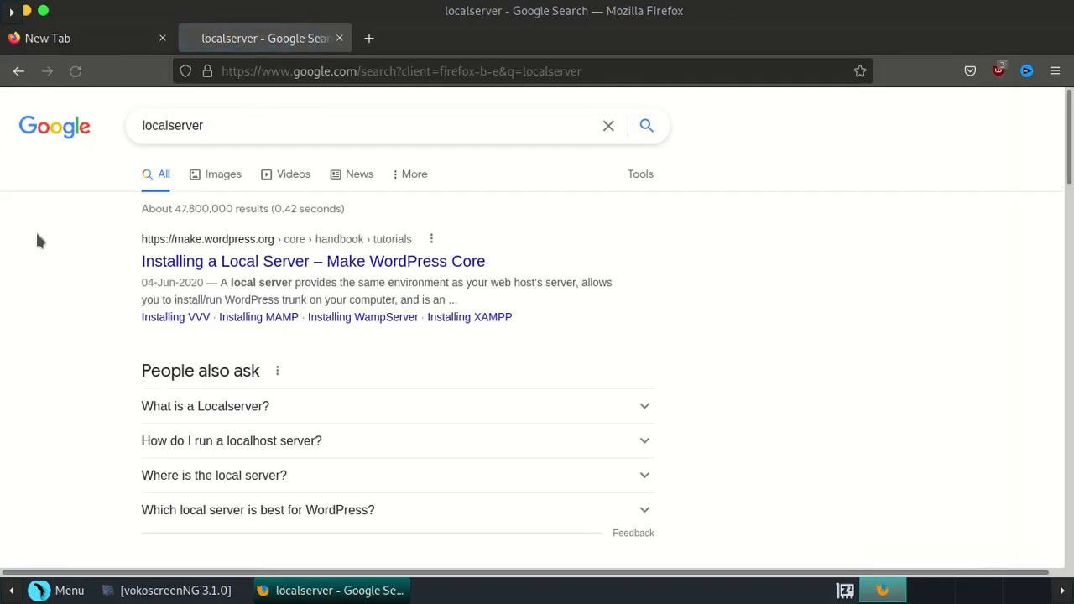
left_click(339, 38)
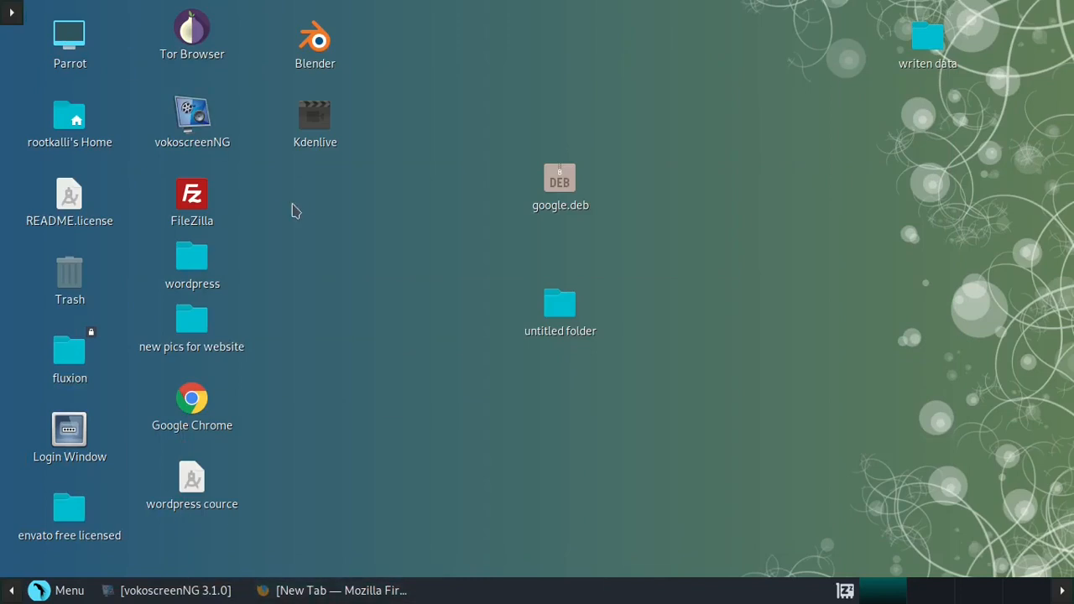
- Open the Home folder, maximize it and browse to /opt to confirm lampp is there
left_click(77, 127)
double_click(77, 127)
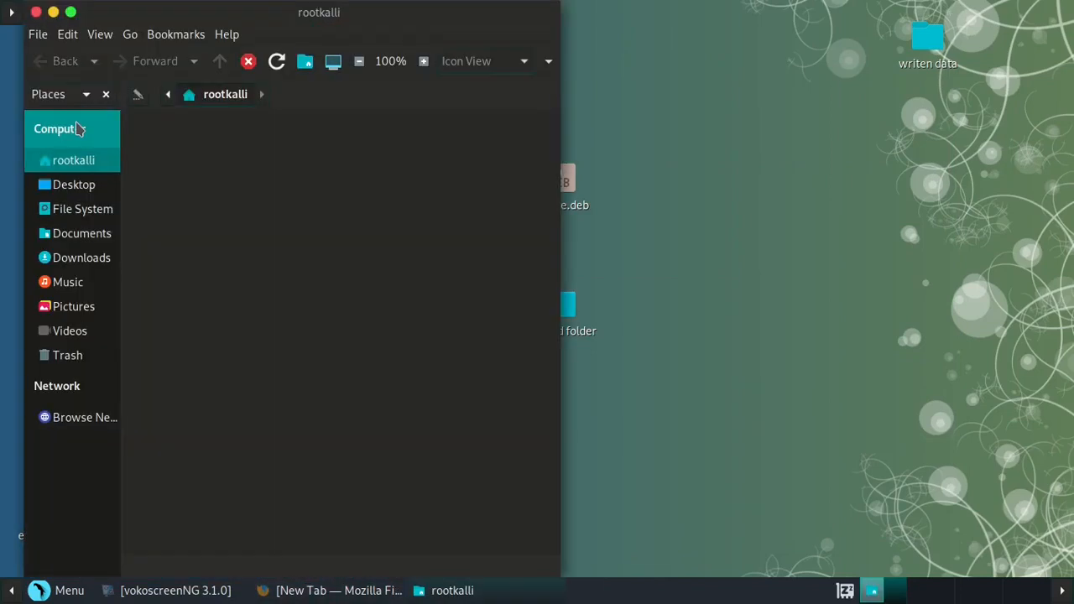
double_click(345, 17)
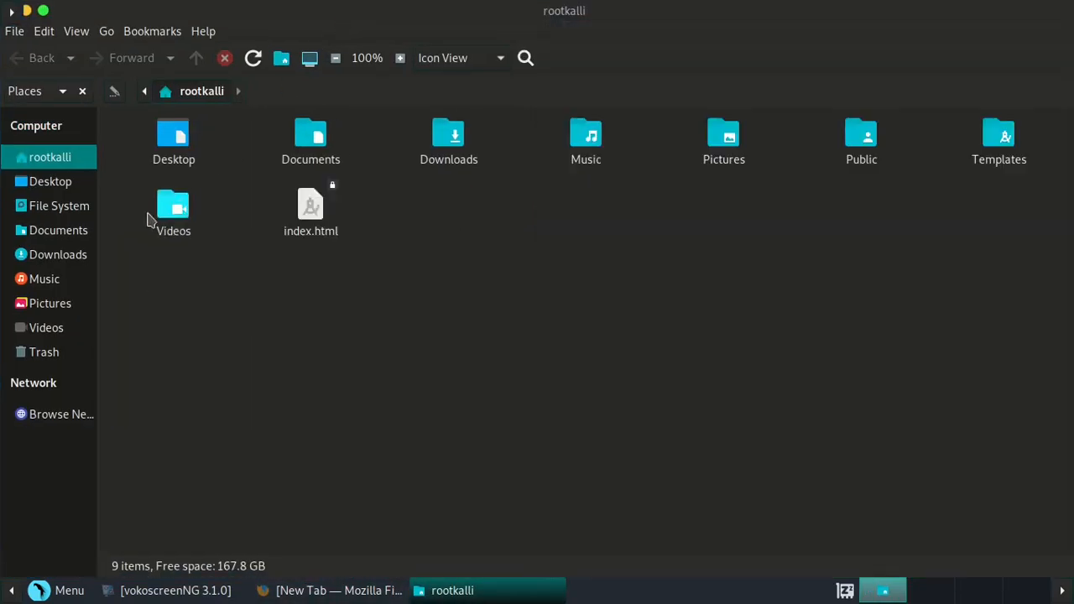
left_click(54, 211)
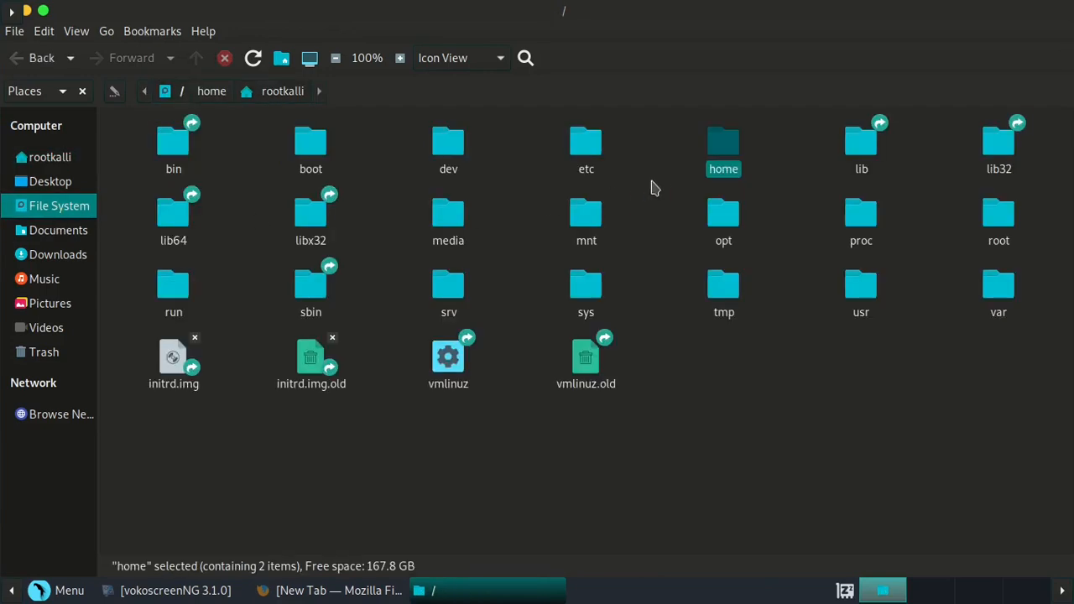
double_click(719, 225)
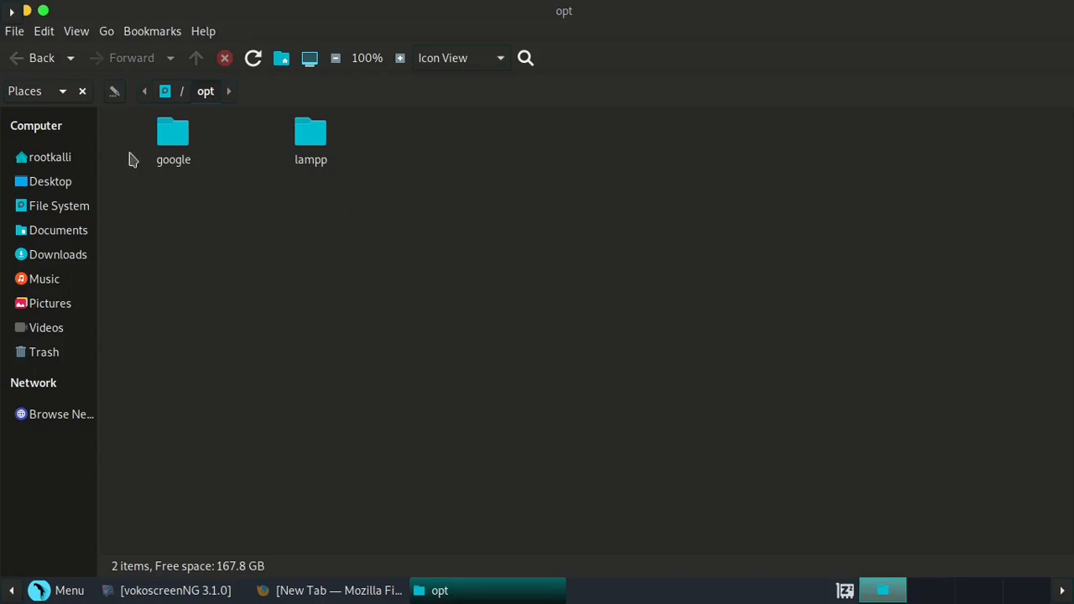
- Close the /opt window and bring up the desktop's context menu
left_click_drag(157, 10, 300, 41)
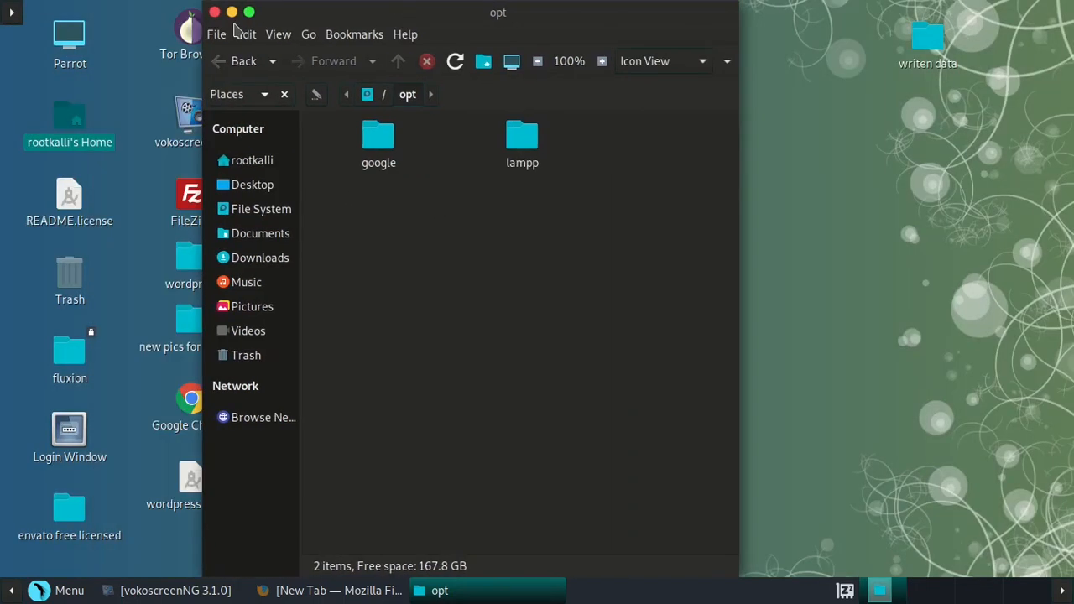
left_click(216, 12)
right_click(399, 89)
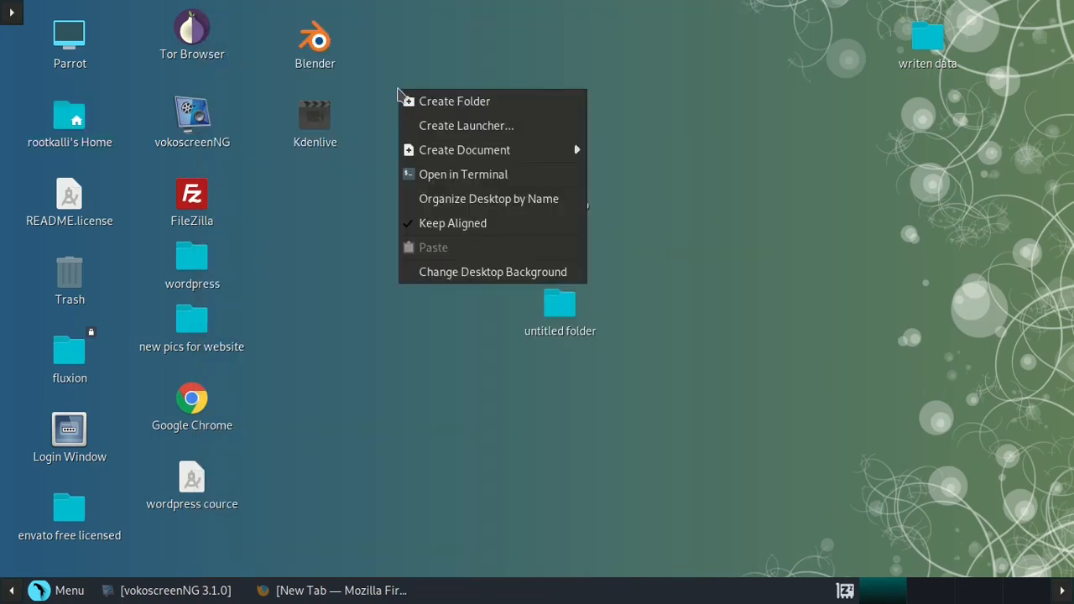
- Open a terminal on the Desktop, become root with 'sudo su', and run 'caja' as superuser
left_click(412, 174)
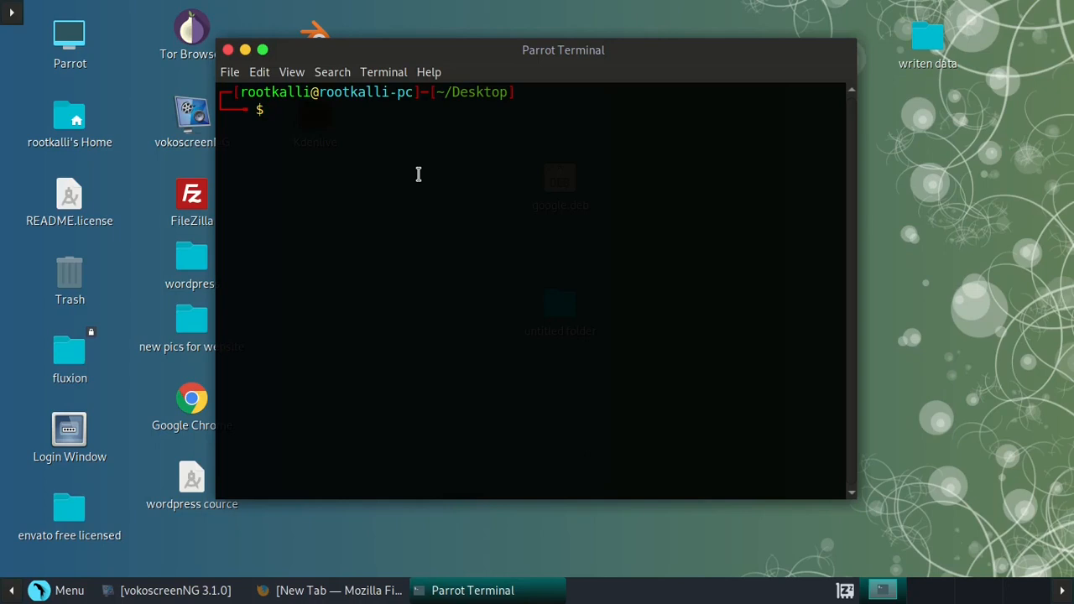
type("sudo su")
key("Return")
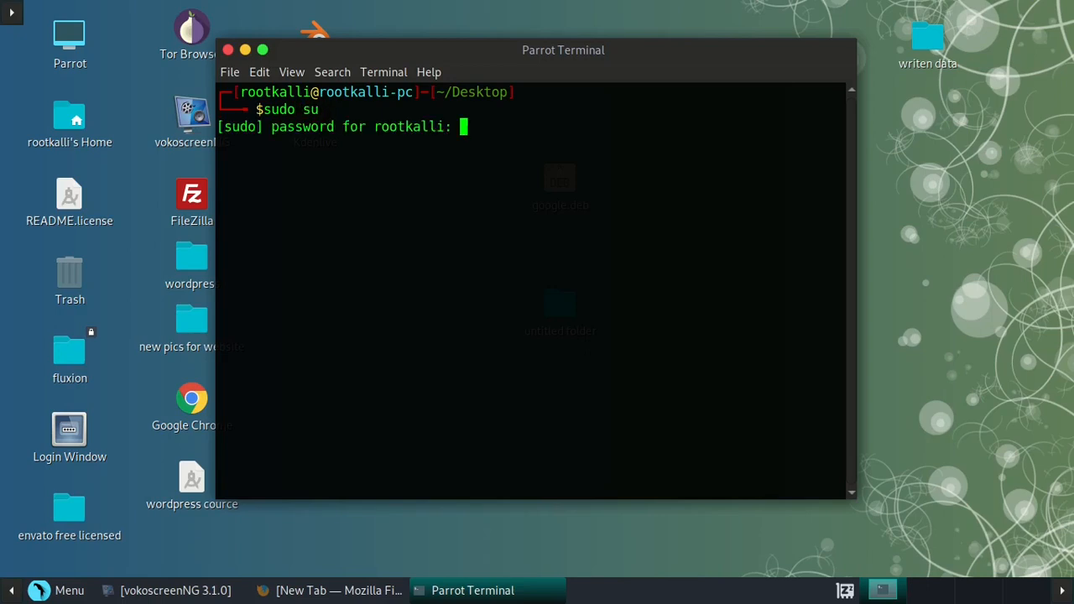
key("Return")
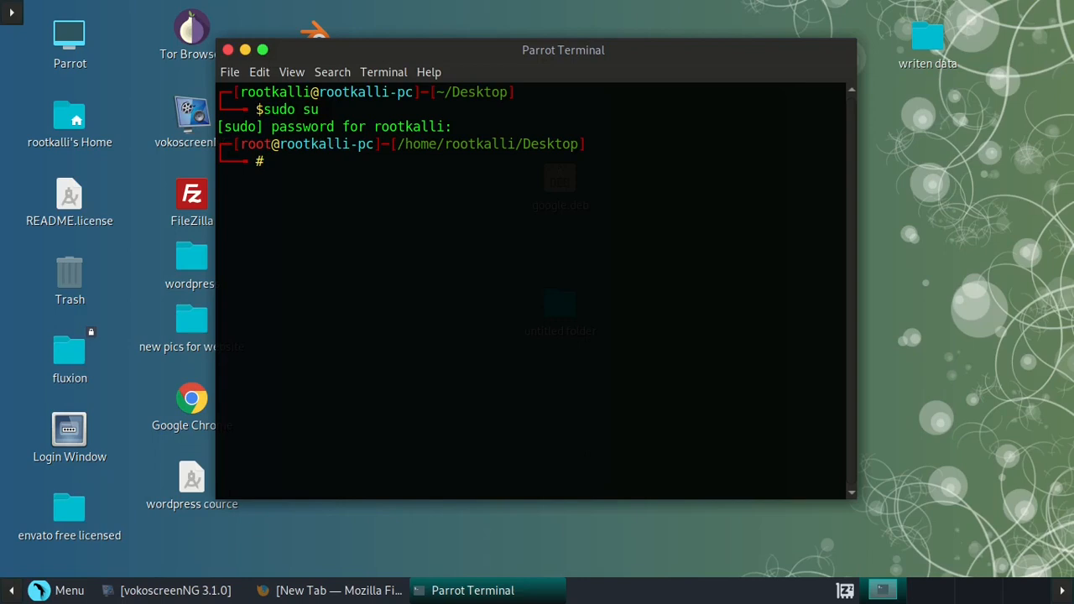
type("caja")
key("Return")
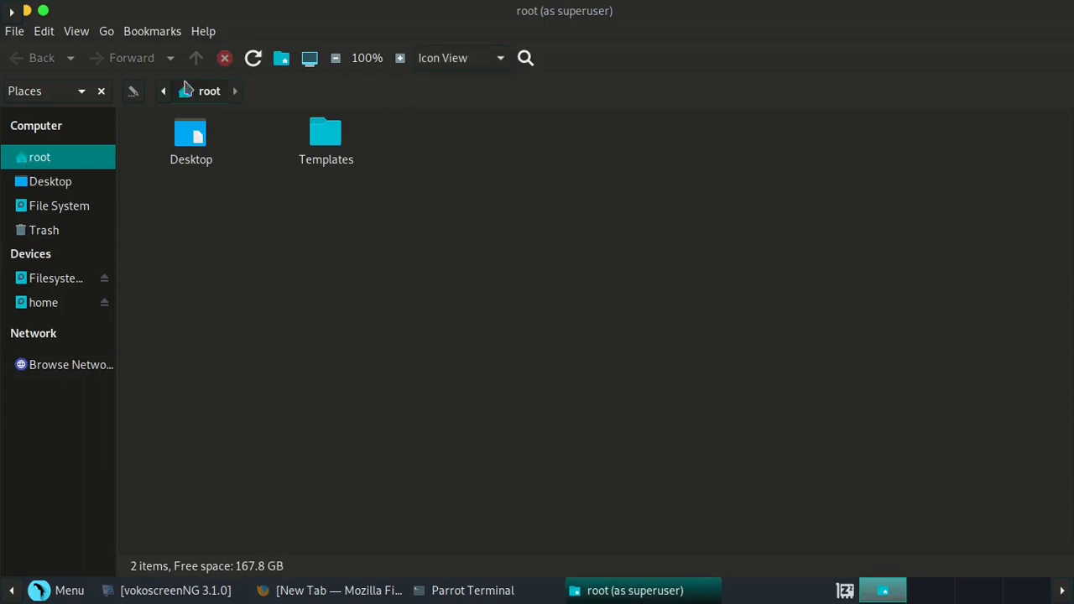
- Browse to /opt, look inside the lampp folder, and return to /opt
left_click(58, 207)
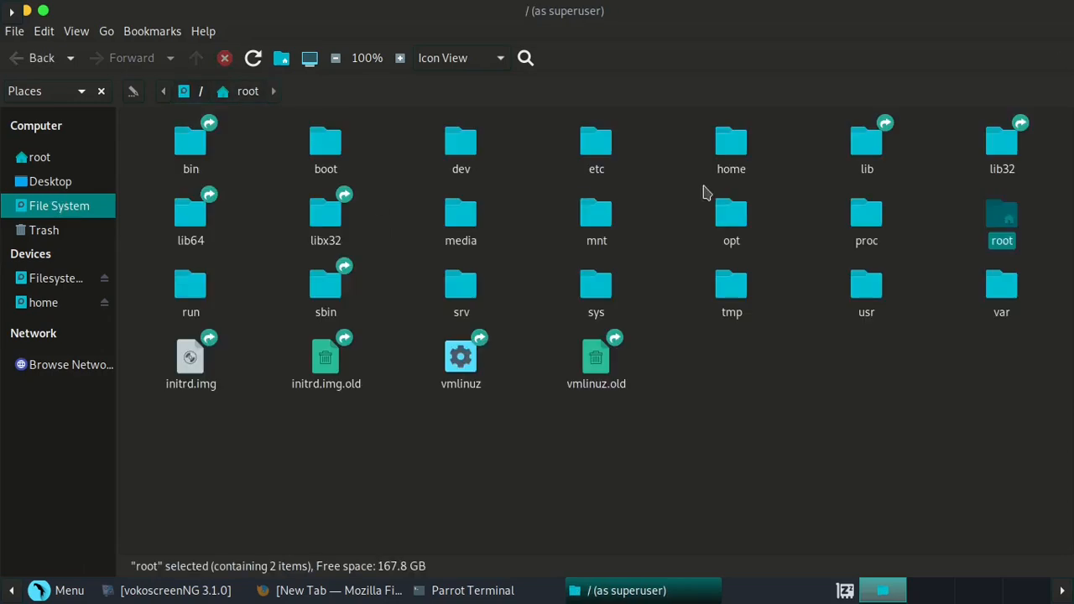
left_click(737, 233)
double_click(737, 233)
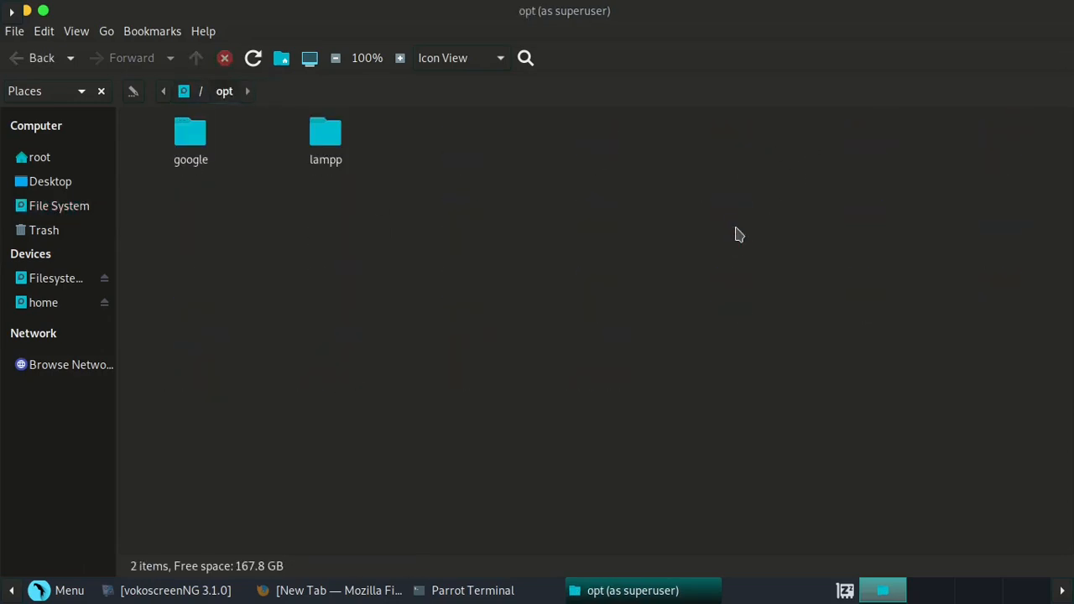
left_click(329, 138)
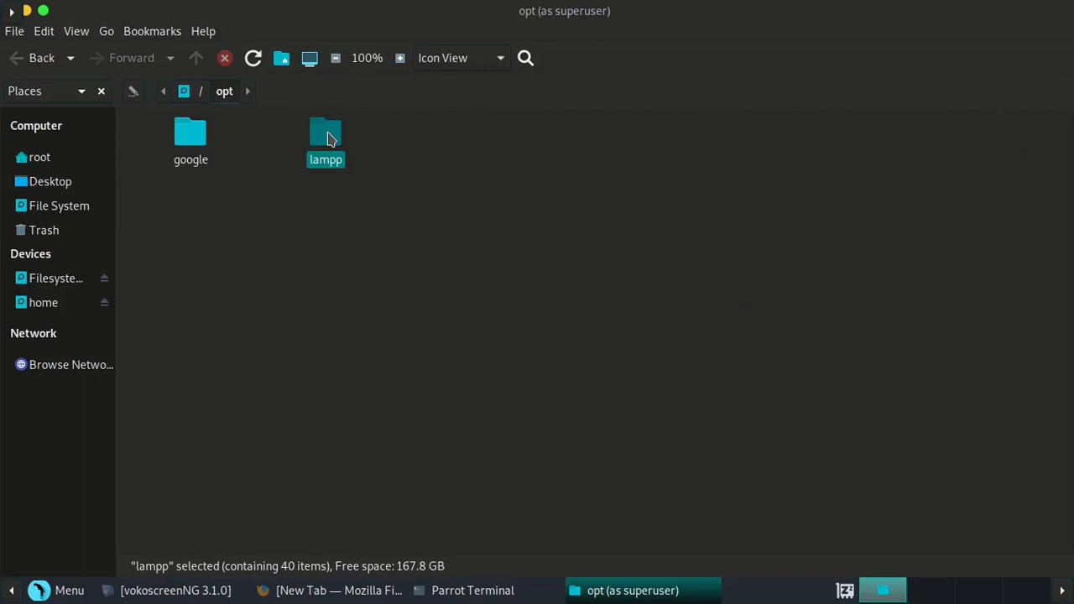
double_click(329, 138)
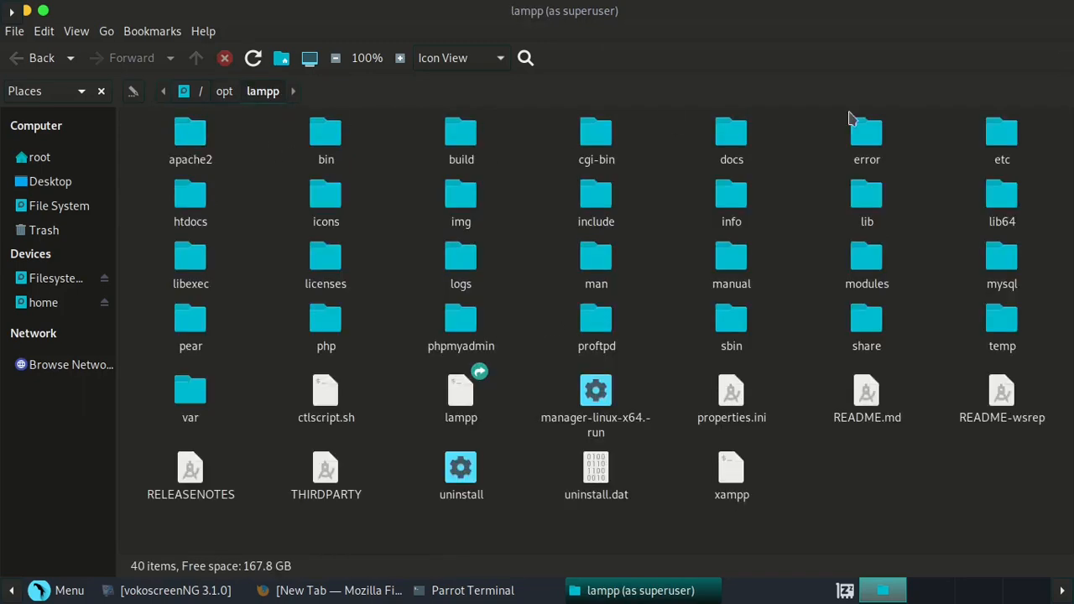
left_click(25, 57)
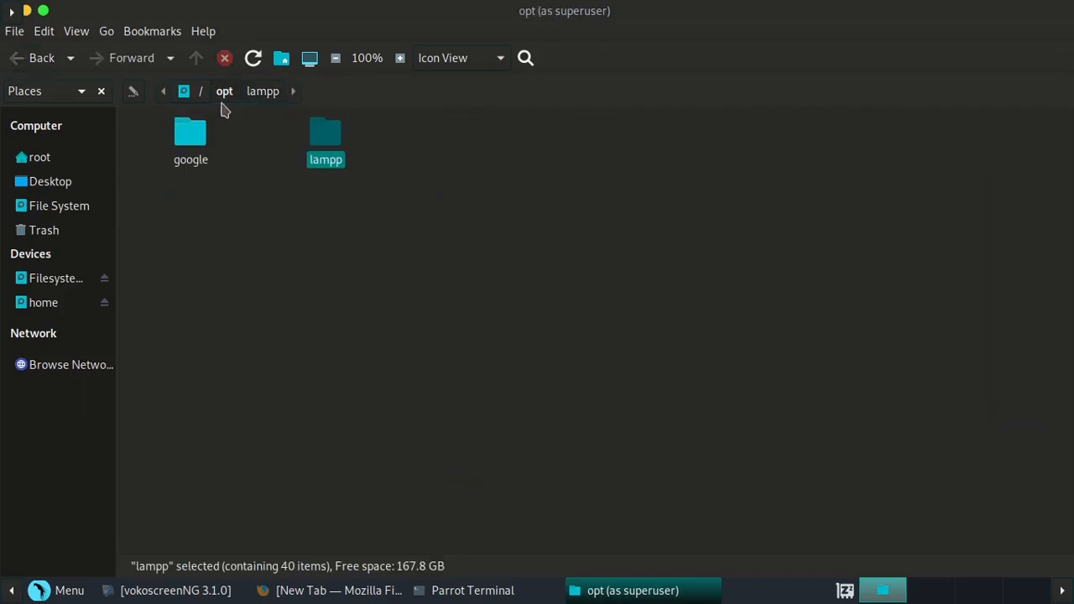
- Give lampp group and others write access, apply it to enclosed files, then open lampp
right_click(324, 145)
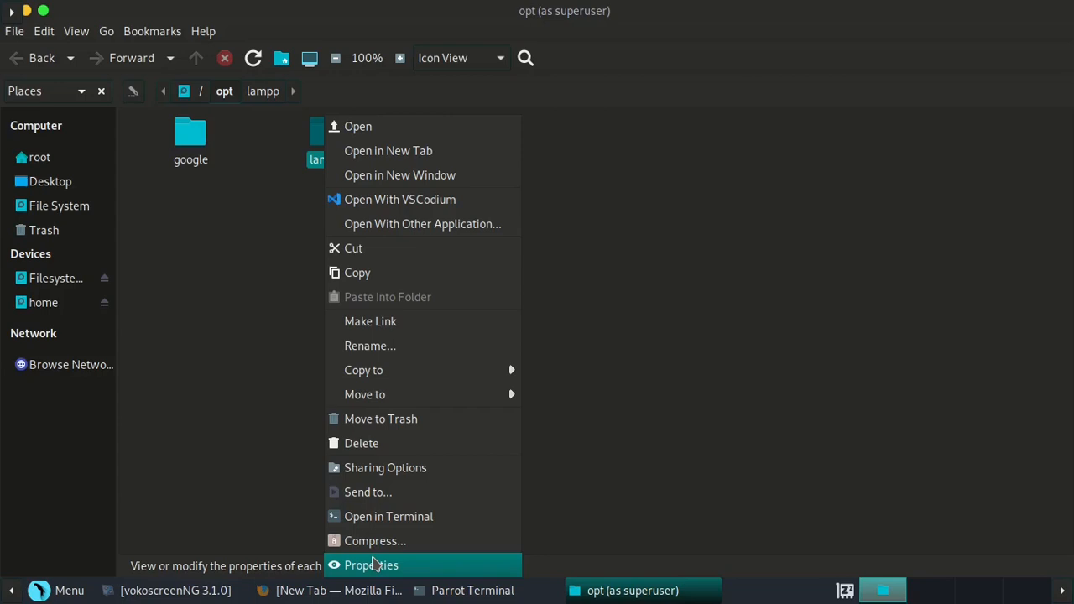
left_click(373, 563)
left_click(495, 49)
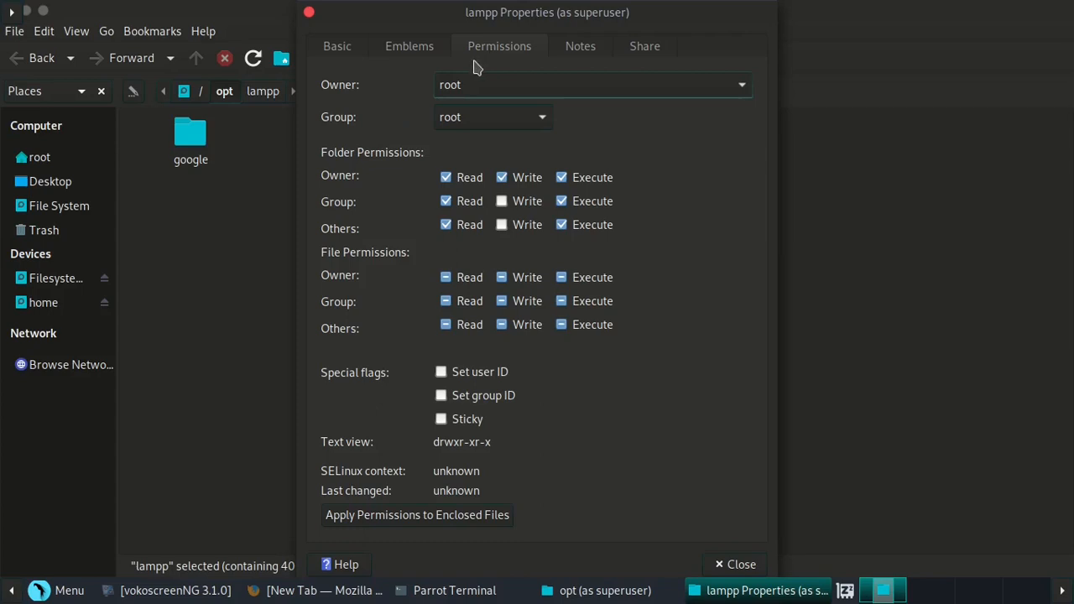
left_click(500, 202)
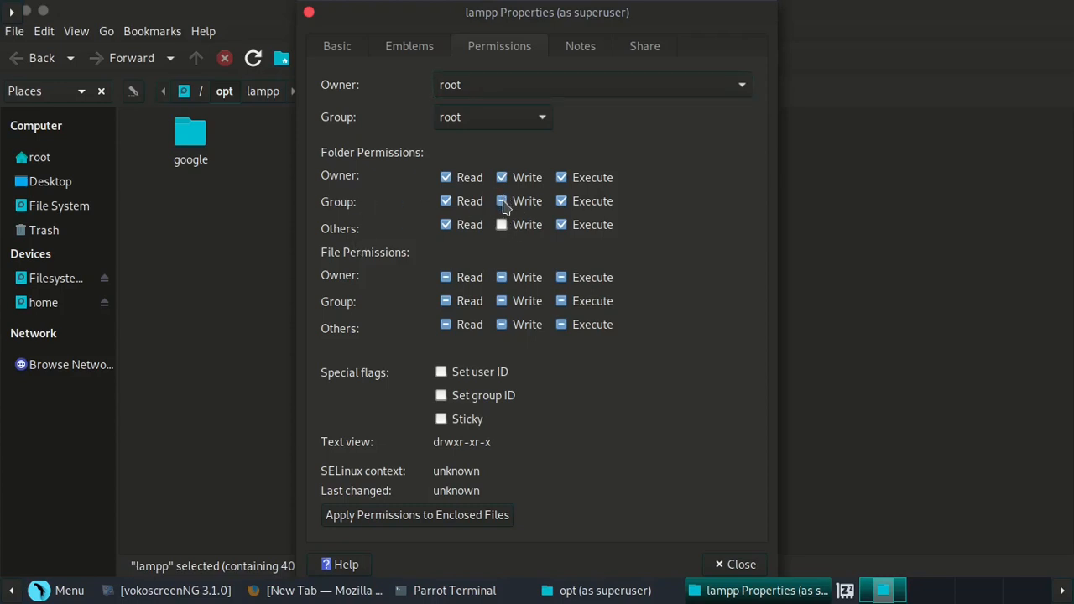
left_click(501, 225)
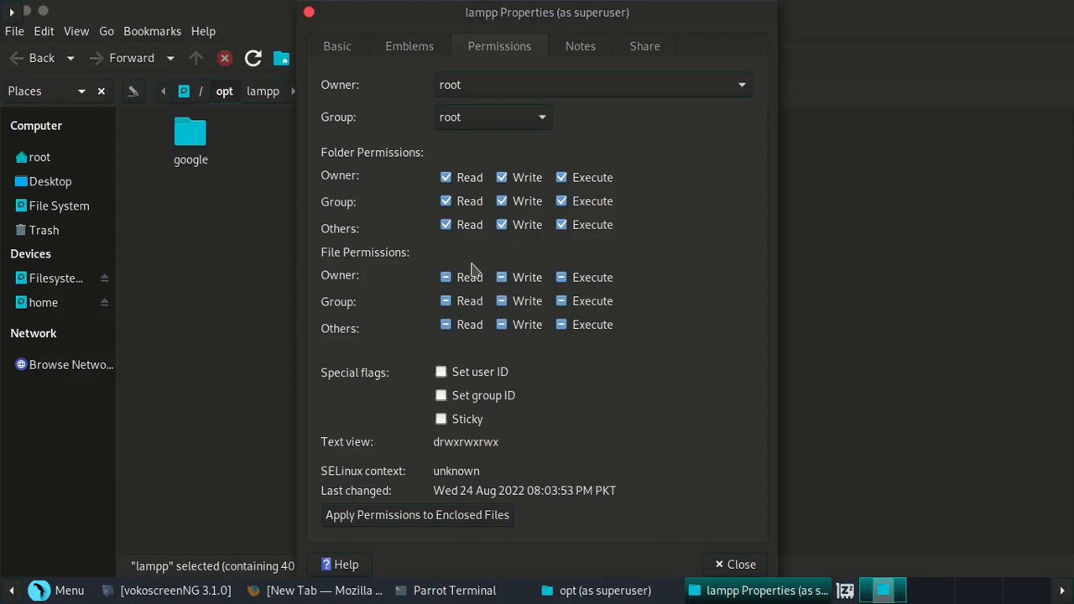
left_click(367, 520)
left_click(309, 15)
double_click(326, 136)
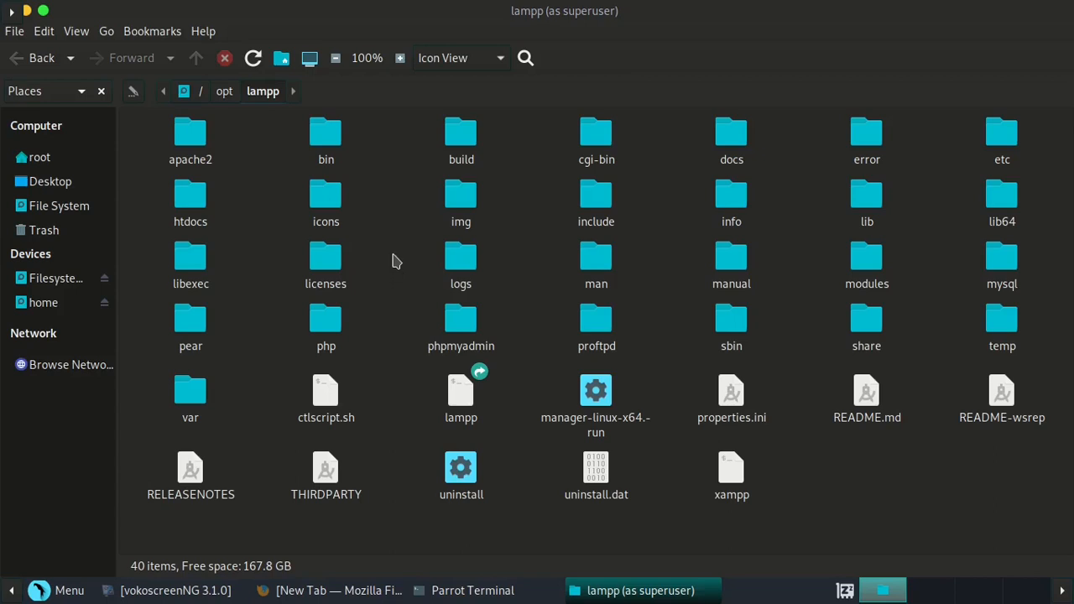
right_click(396, 260)
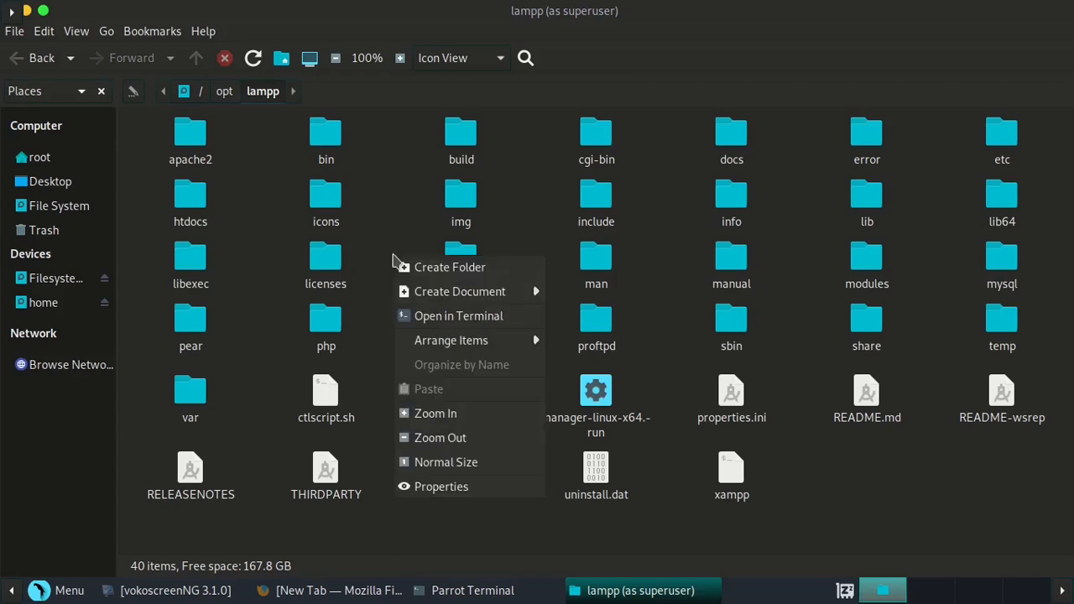
- Open a terminal in /opt/lampp, list it with ls, and run ./manager-linux-x64.run
left_click(396, 316)
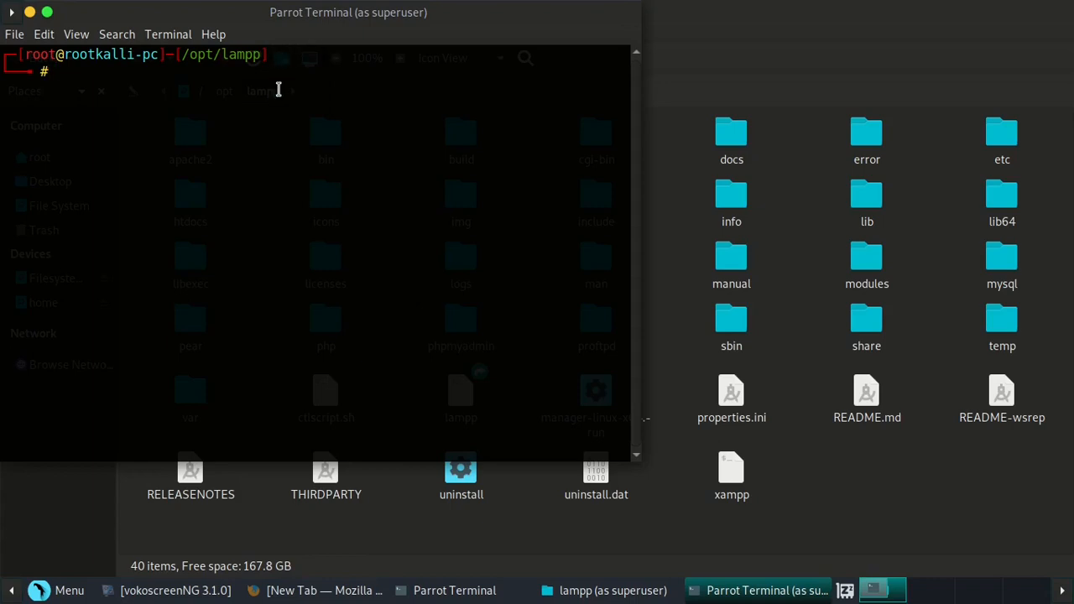
type("ls")
key("Return")
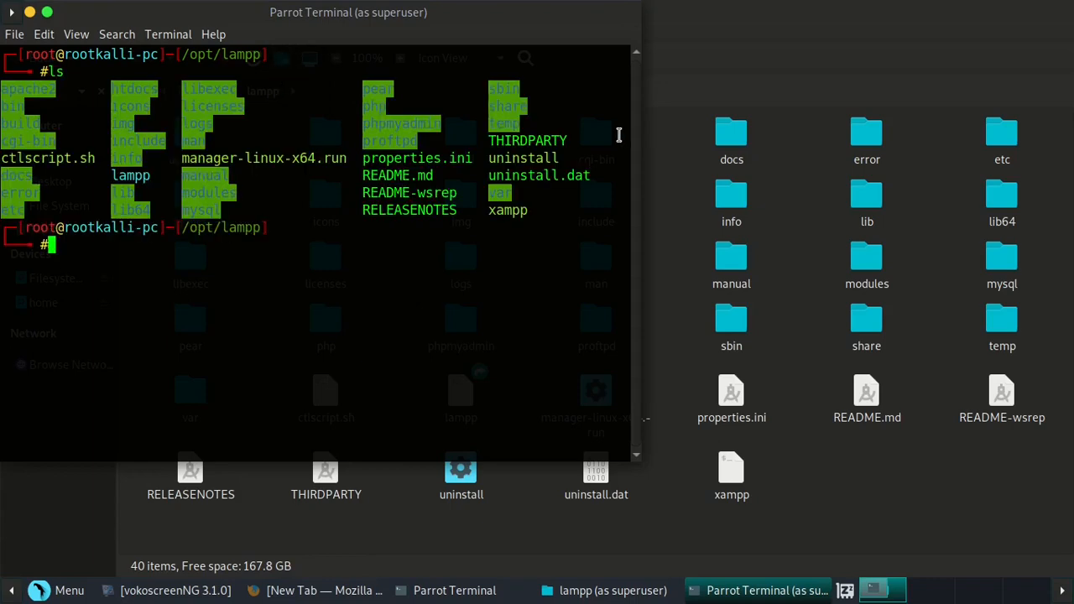
double_click(287, 157)
key("ctrl+c")
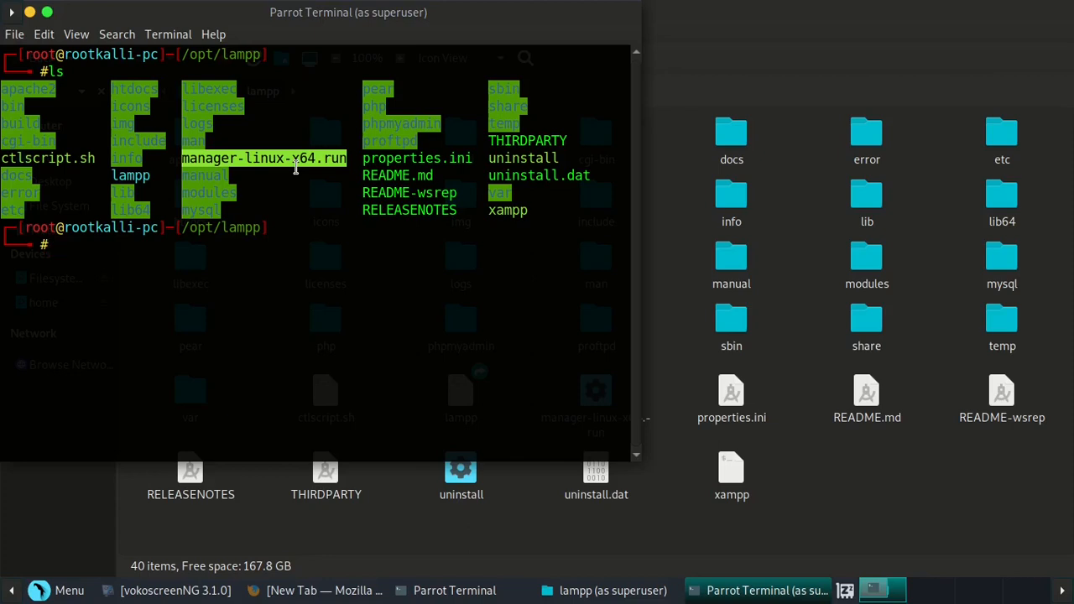
type("./")
key("ctrl+shift+v")
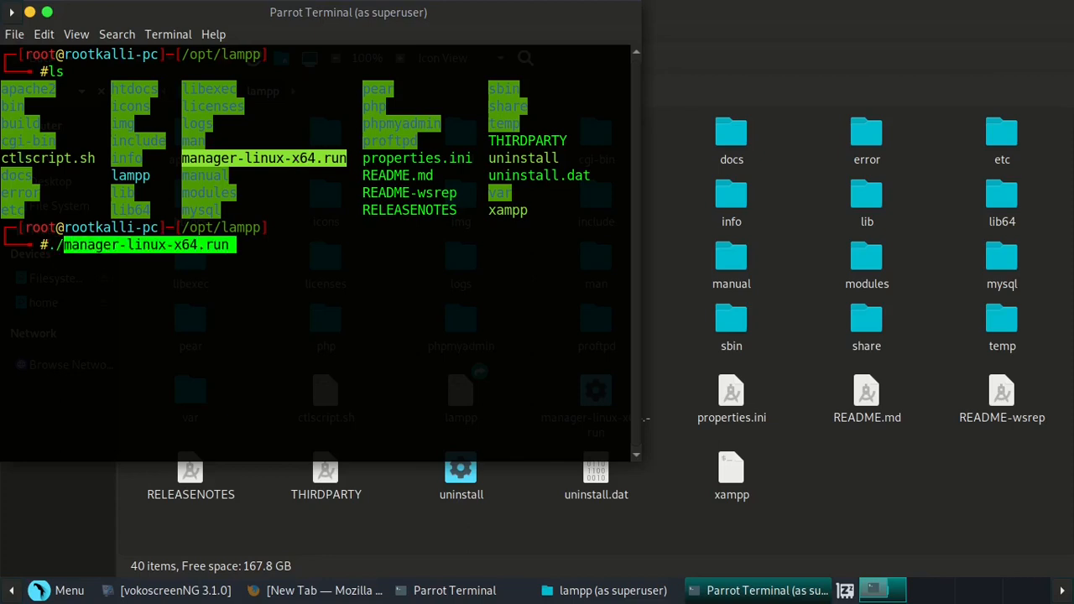
key("Return")
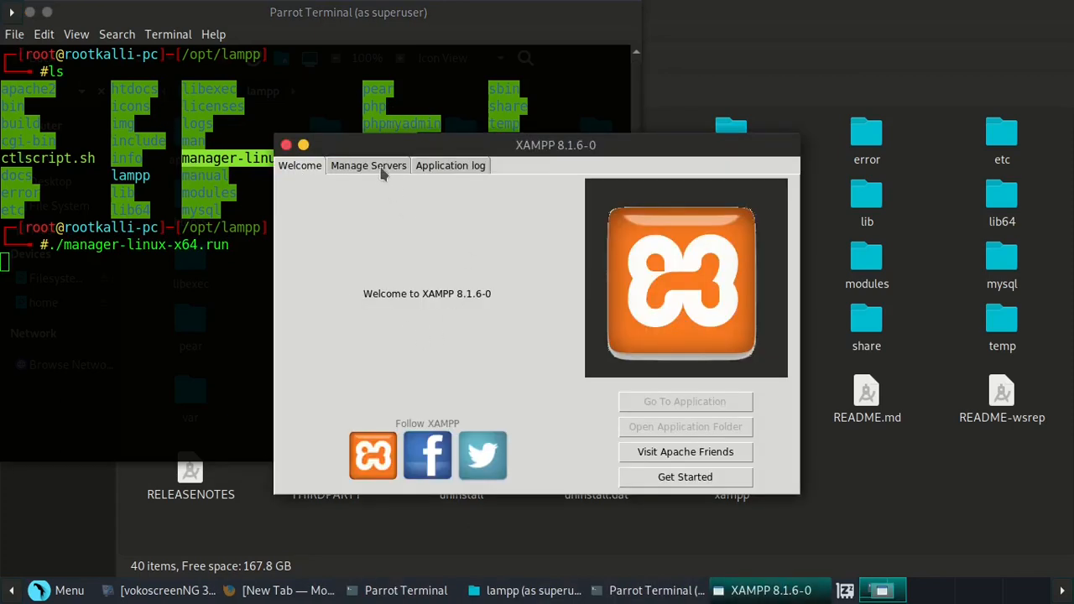
- Start all XAMPP servers (MySQL, ProFTPD, Apache) and check the application log until running
left_click(381, 167)
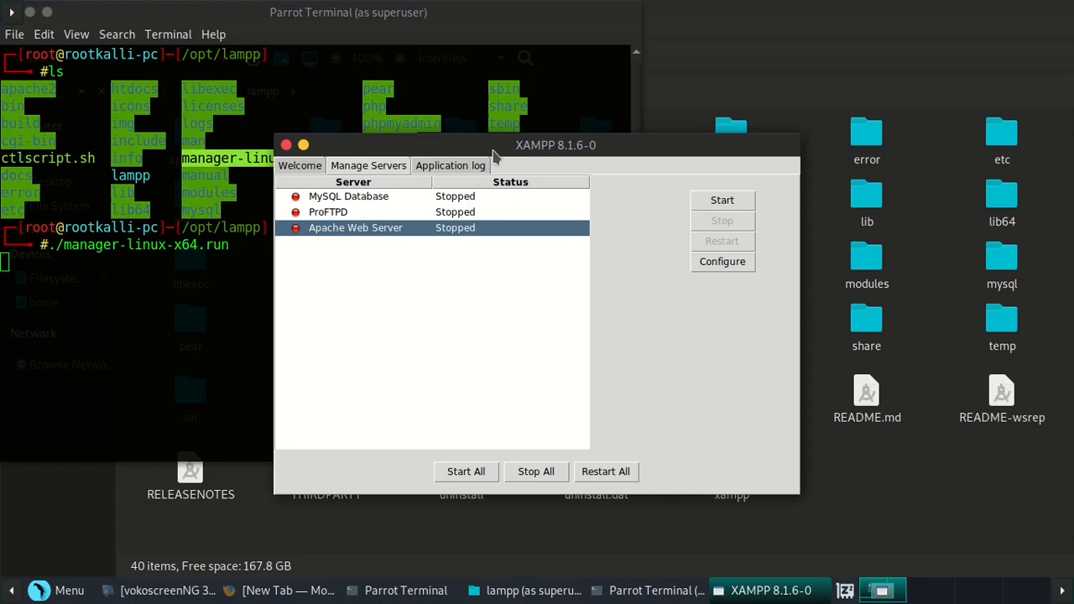
left_click(466, 473)
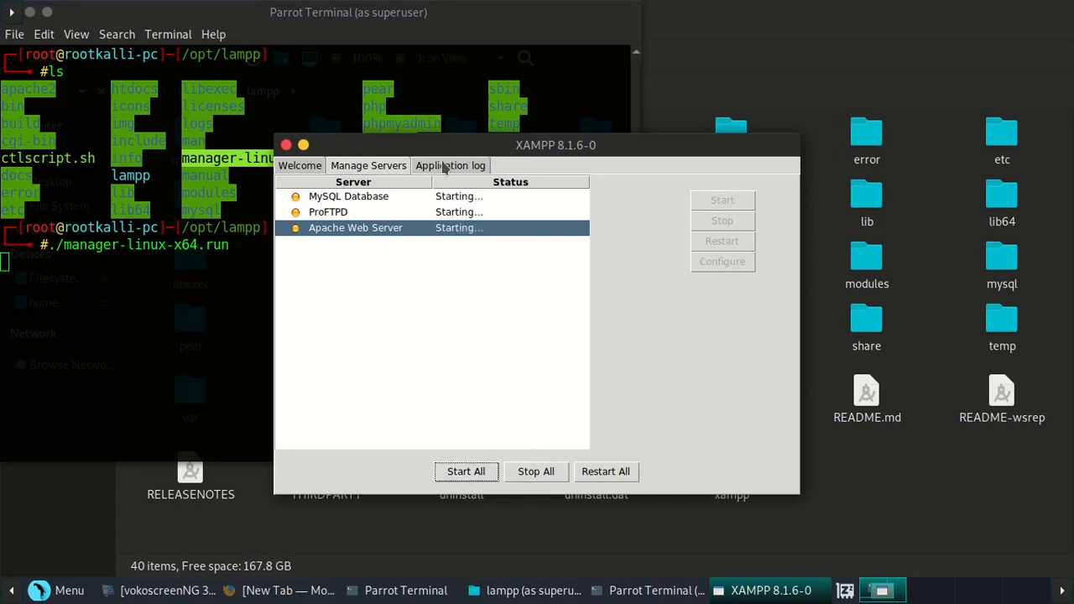
left_click(445, 167)
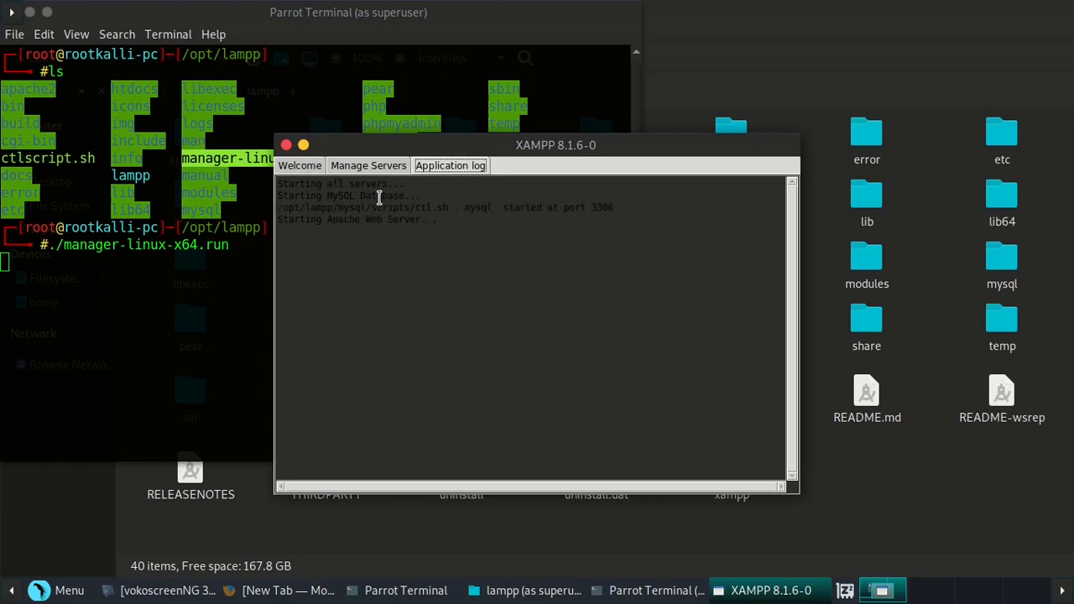
left_click(370, 167)
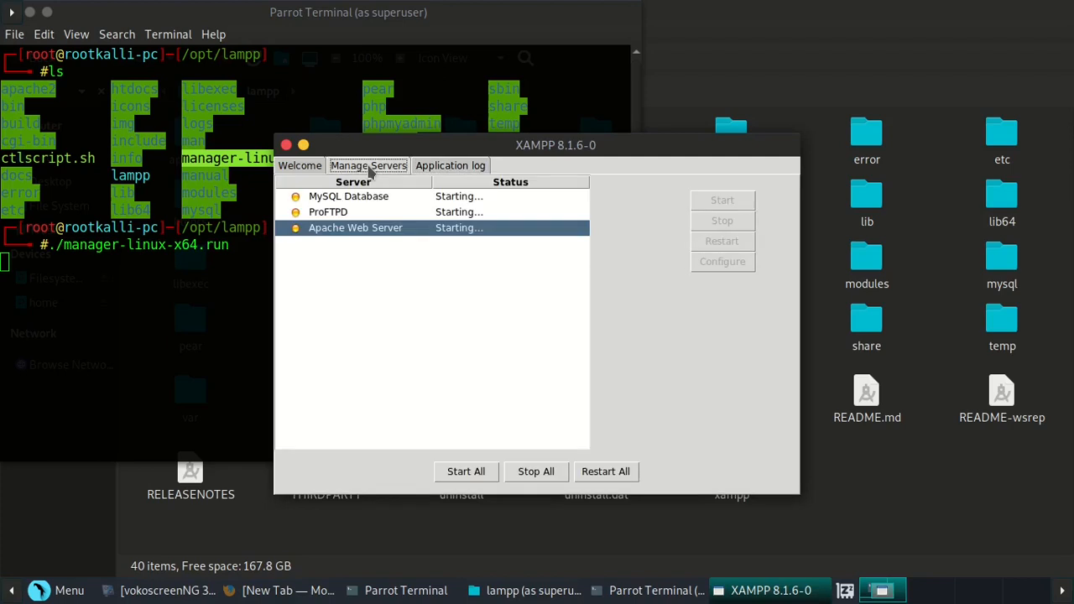
left_click(298, 168)
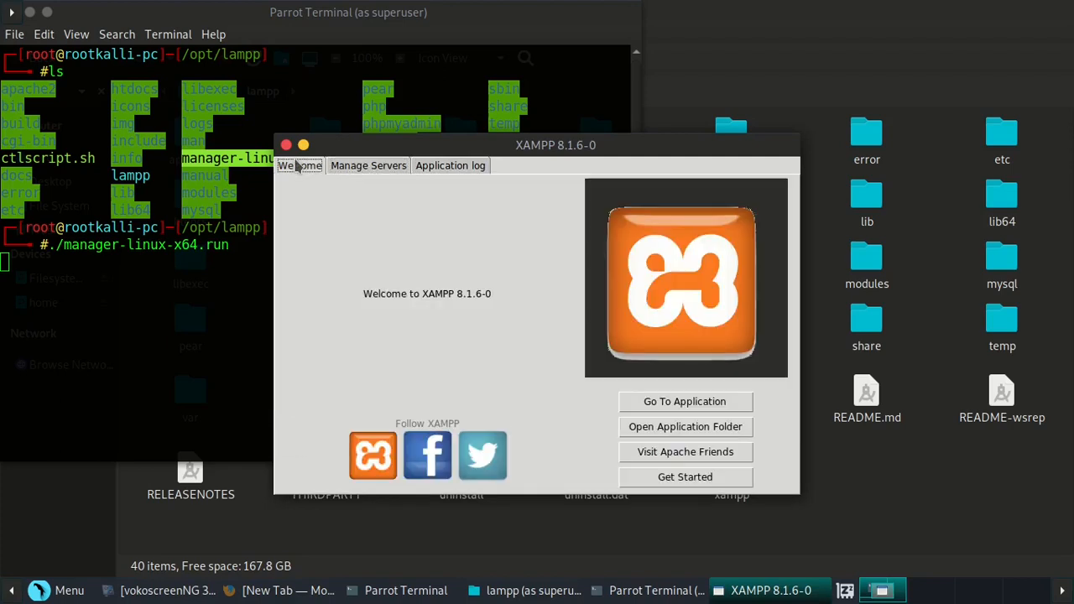
left_click(343, 172)
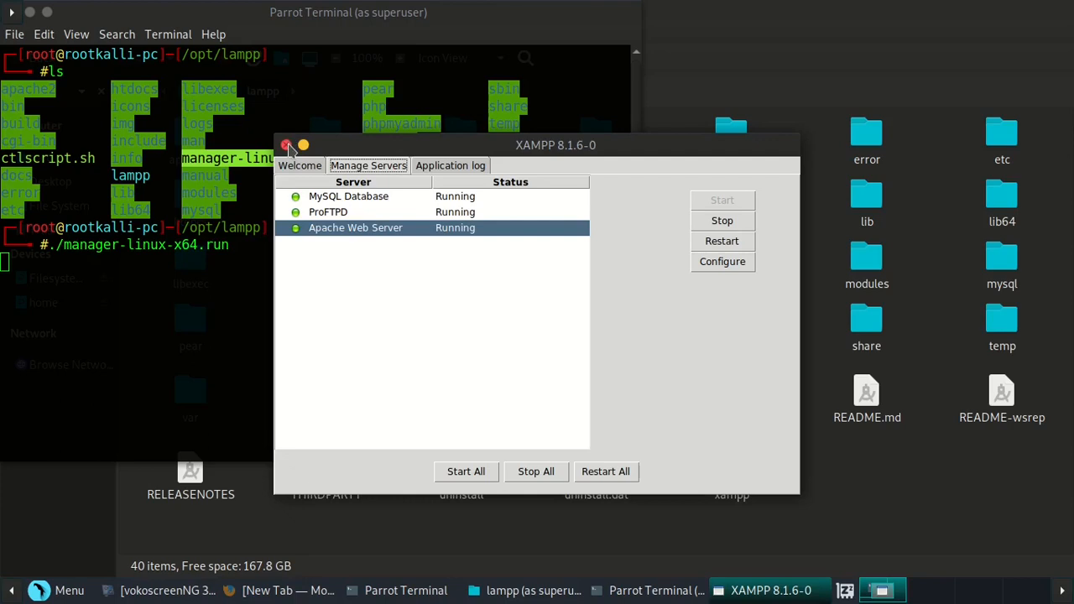
- Quit the XAMPP manager, close the terminal, and bring Firefox back to the front
left_click(286, 145)
left_click(493, 351)
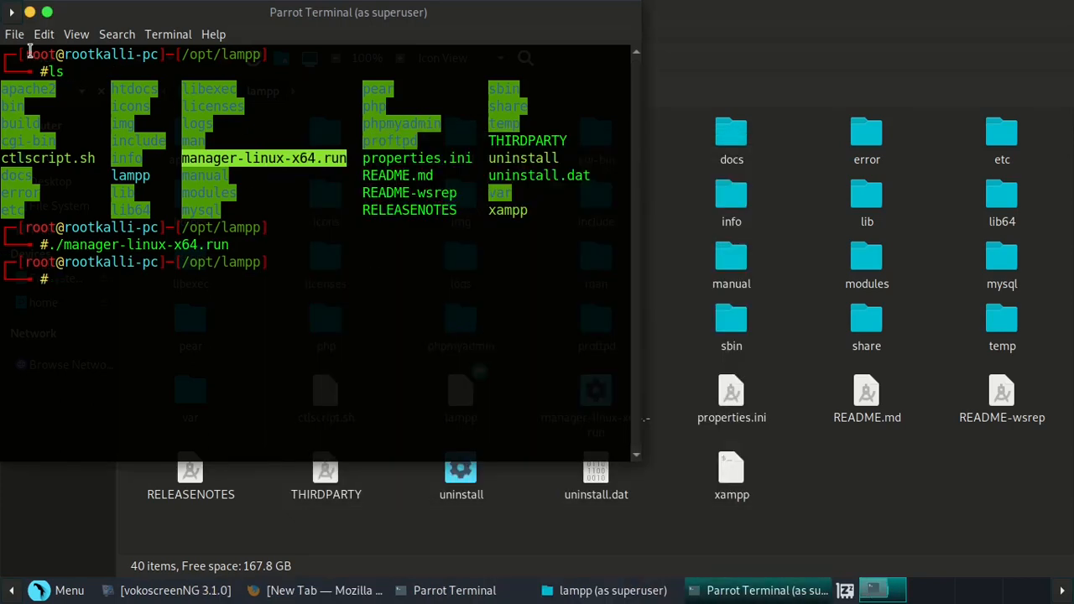
left_click_drag(91, 9, 241, 51)
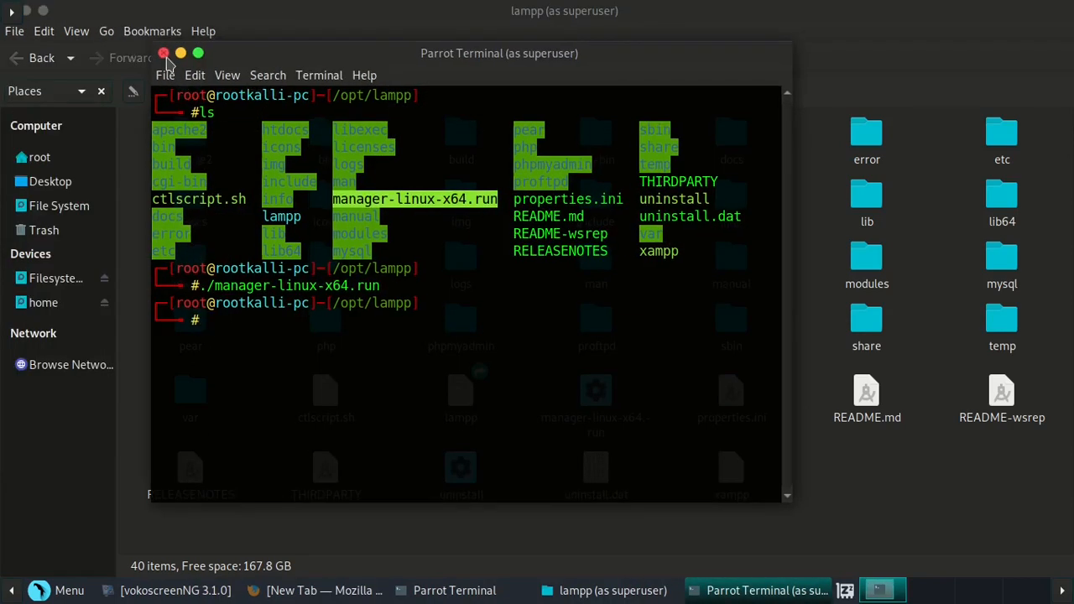
left_click(163, 52)
left_click(323, 590)
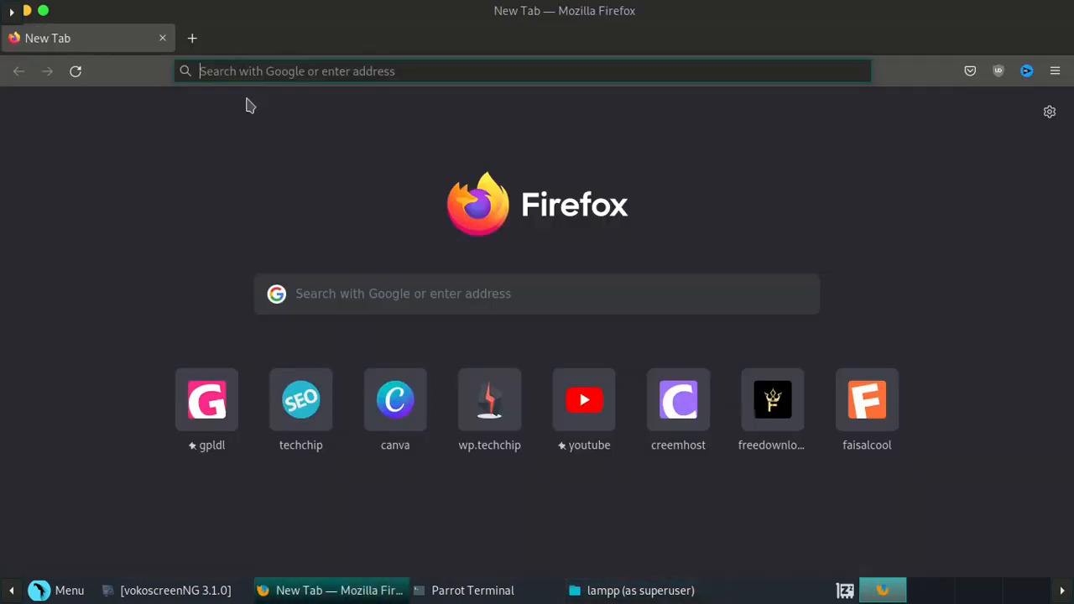
- Load localhost and scroll through the 'Welcome to XAMPP for Linux 8.1.6' dashboard
left_click(272, 71)
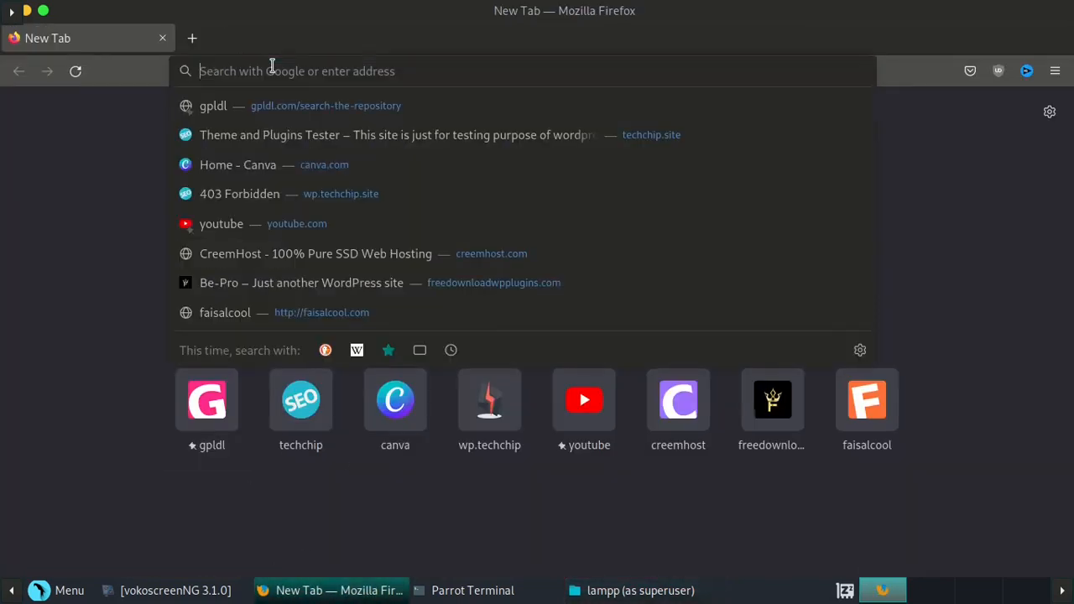
type("localhost/")
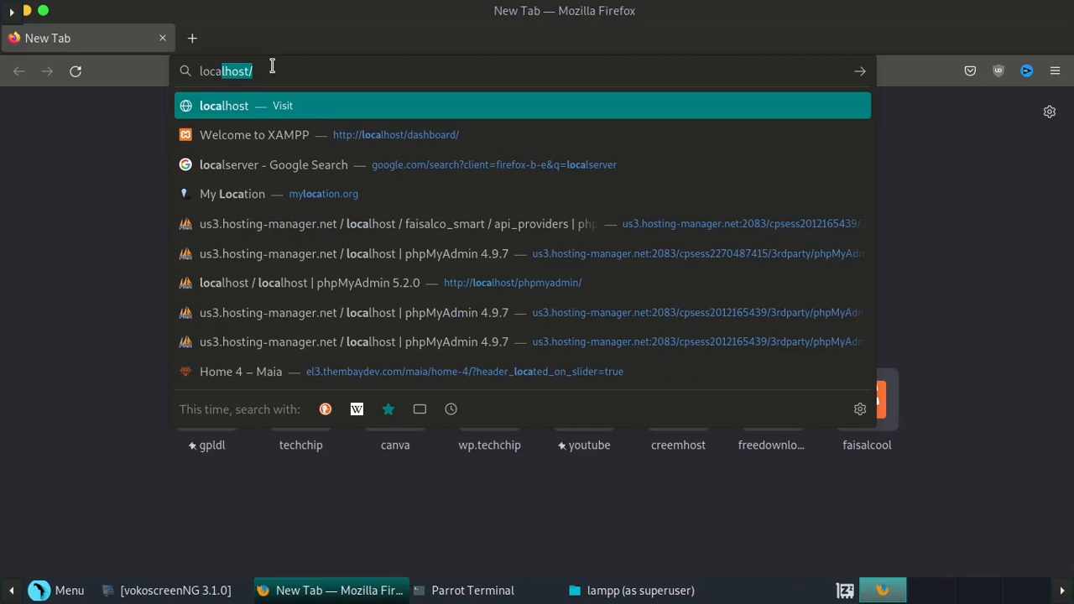
key("Return")
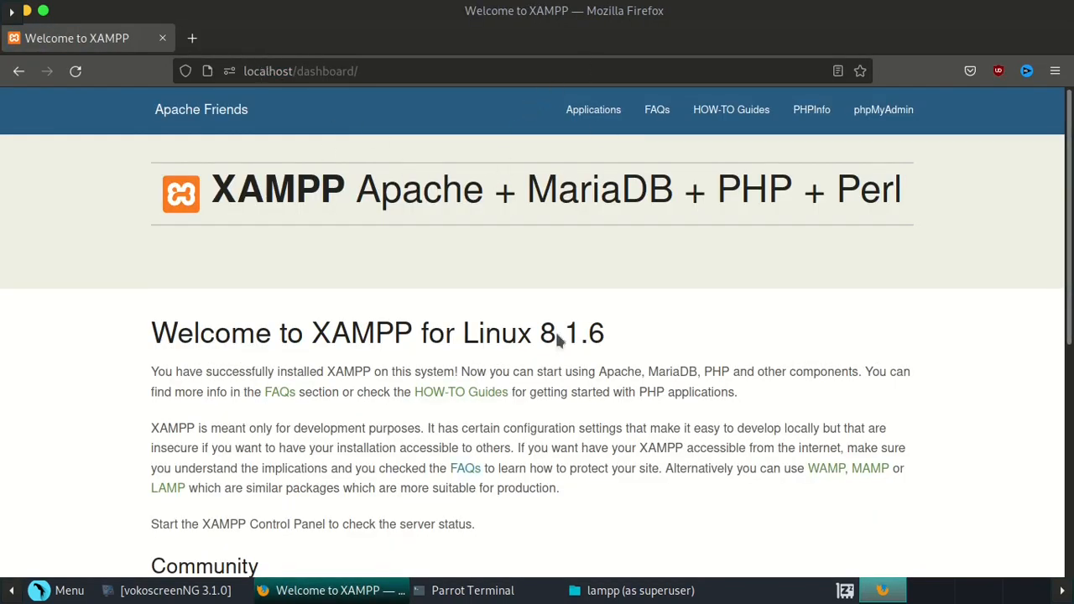
scroll(365, 344, "down", 3)
scroll(362, 335, "down", 1)
scroll(362, 335, "up", 4)
- In a new tab, go to wordpress.org and open the Get WordPress download page for 6.0.1
left_click(193, 38)
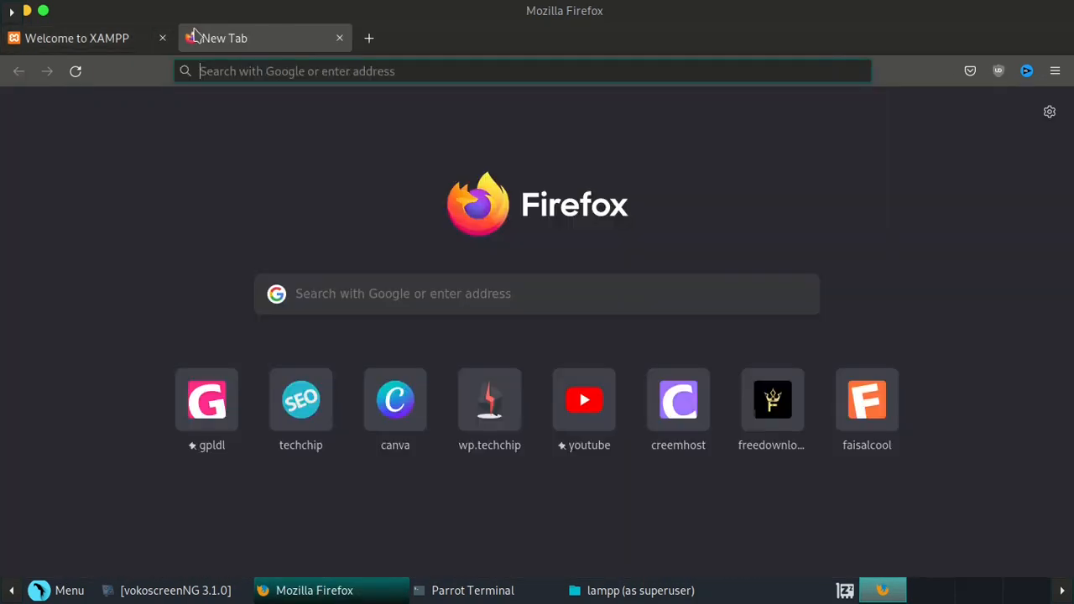
left_click(272, 73)
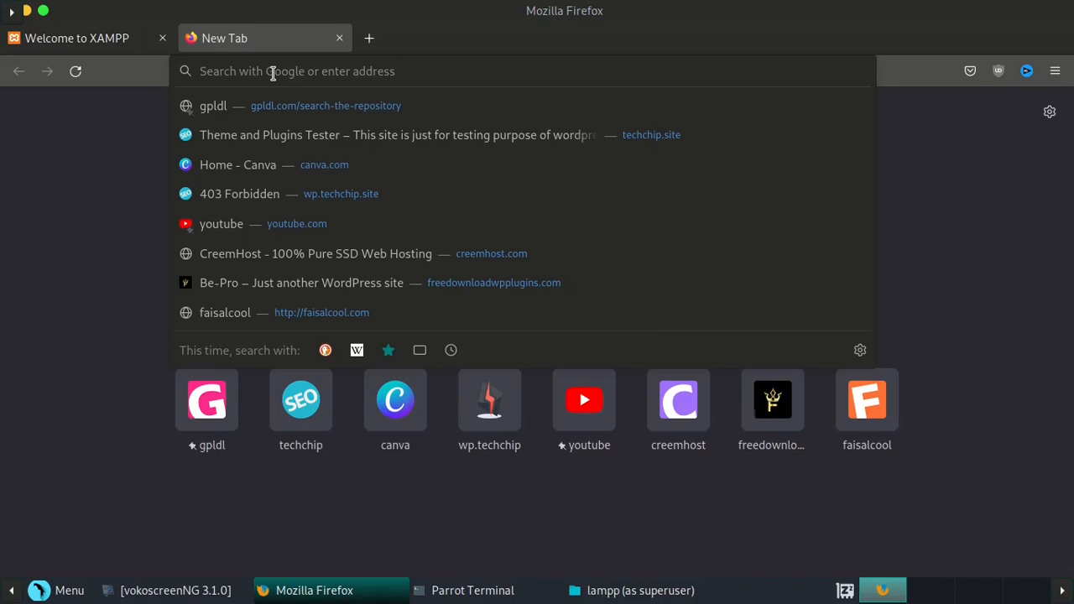
type("w")
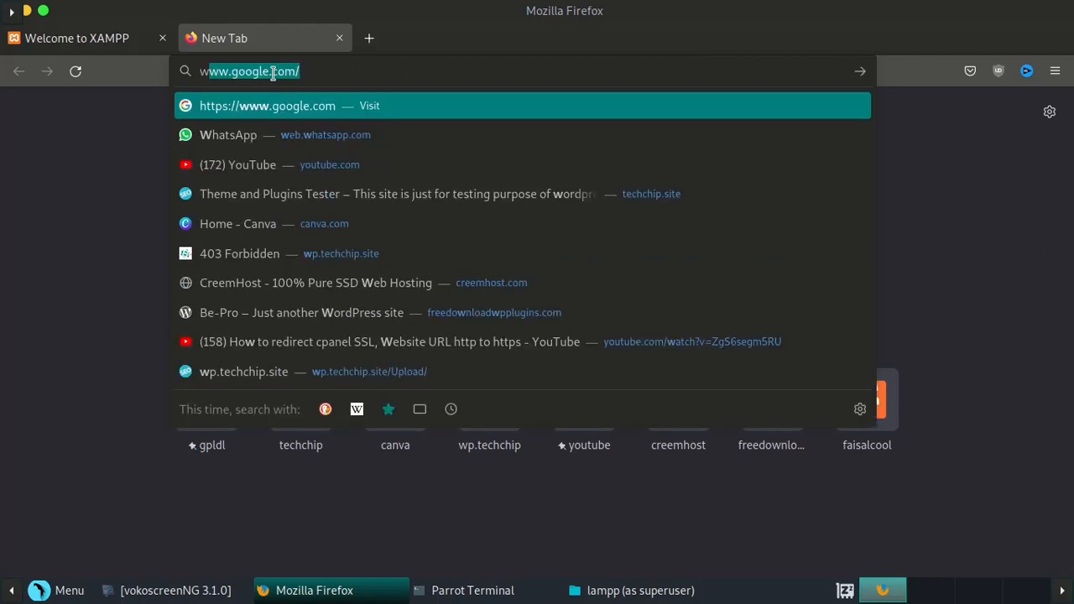
type("ordp")
key("End")
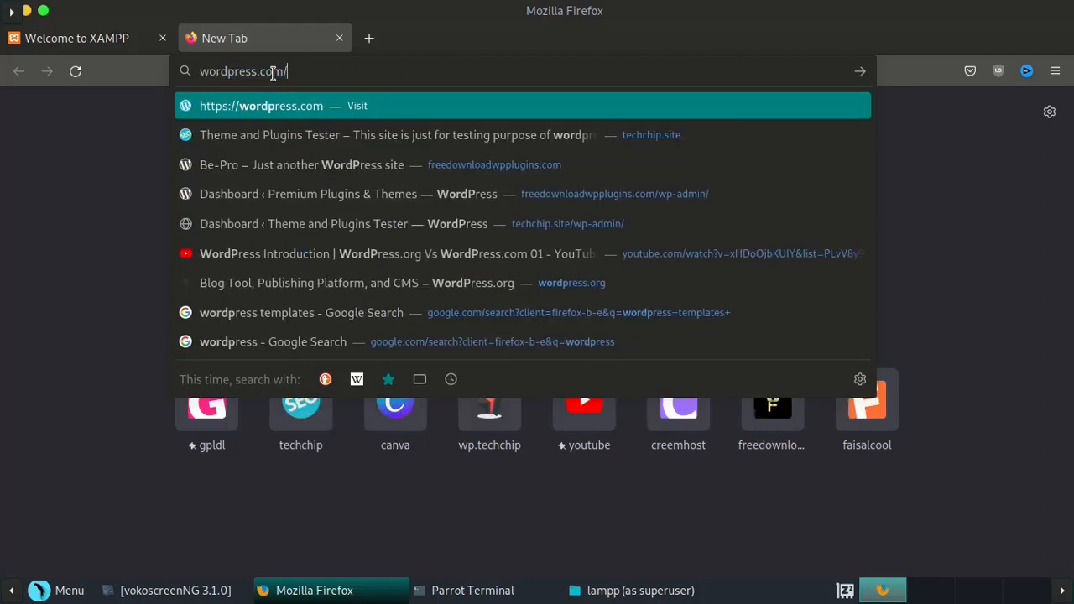
key("BackSpace")
key("BackSpace")
key("BackSpace")
key("BackSpace")
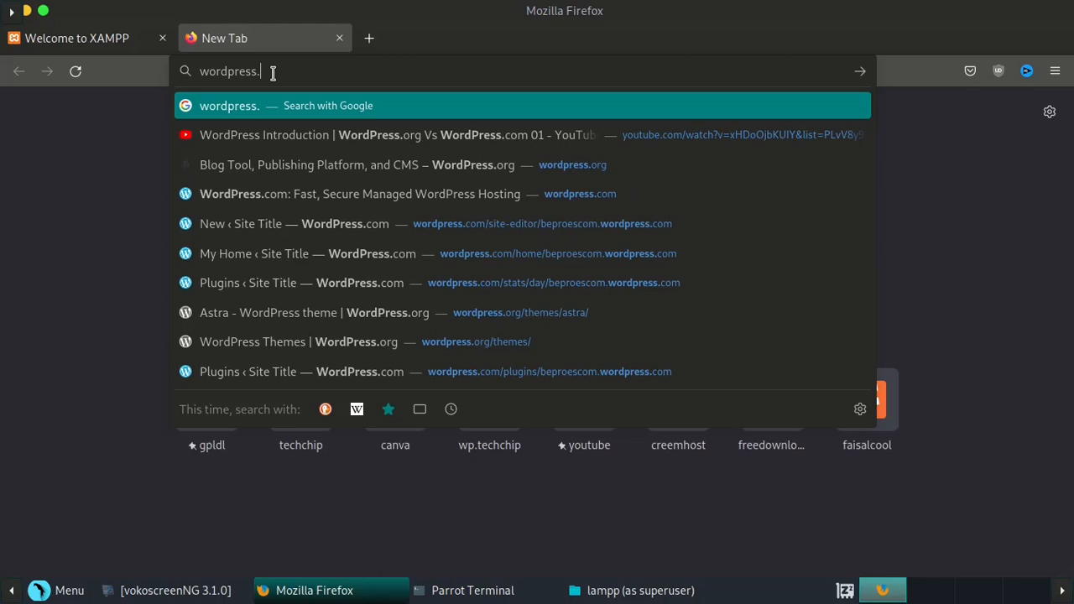
type("org")
key("Return")
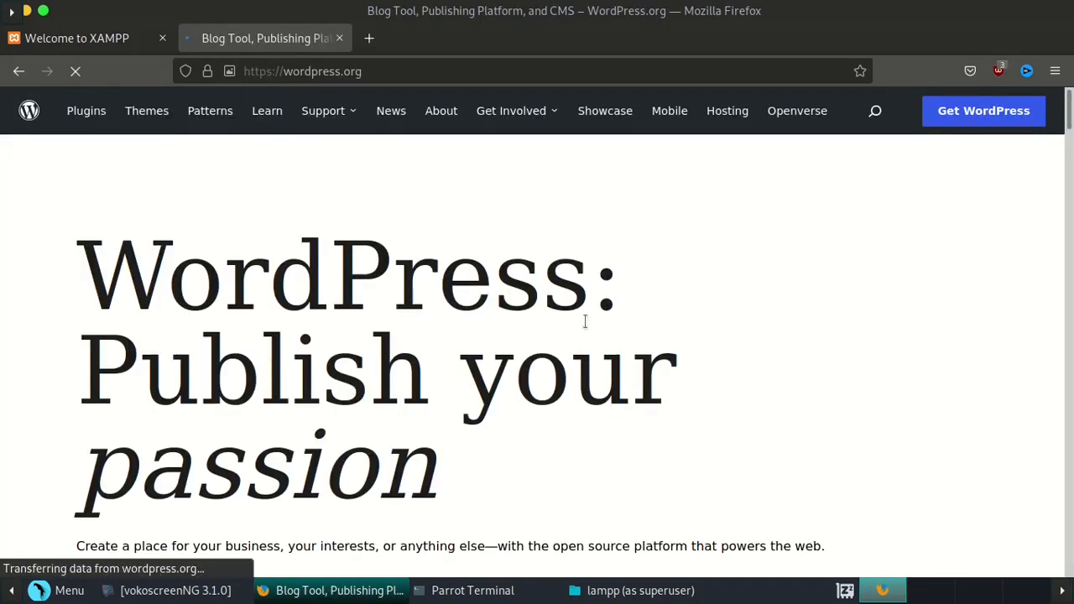
left_click(990, 113)
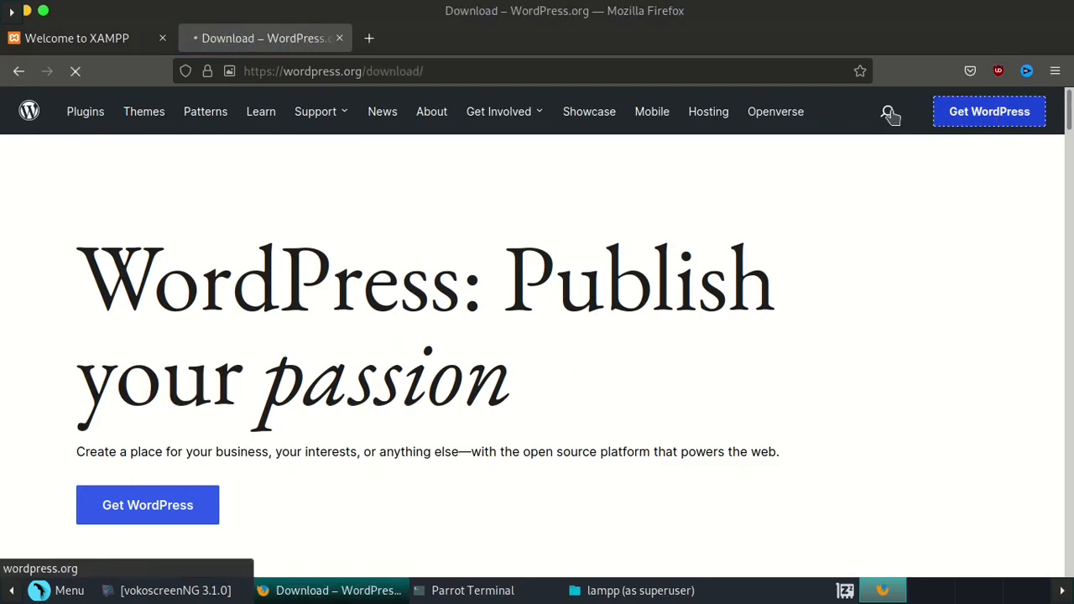
scroll(374, 255, "down", 3)
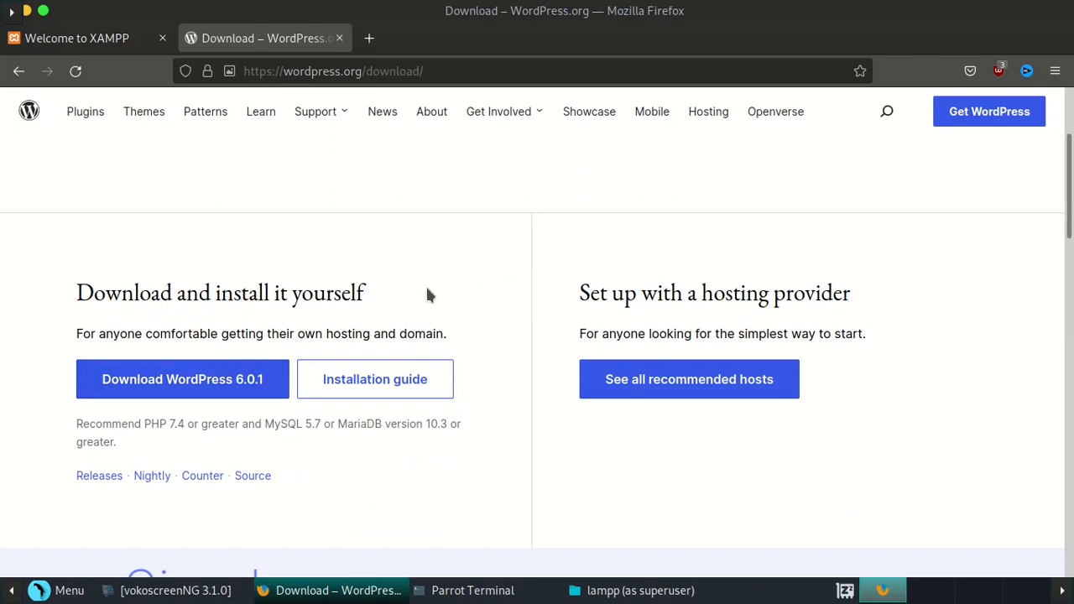
- Save wordpress-6.0.1.zip to disk, watch the 21.7 MB download complete, then close the tab
left_click(218, 389)
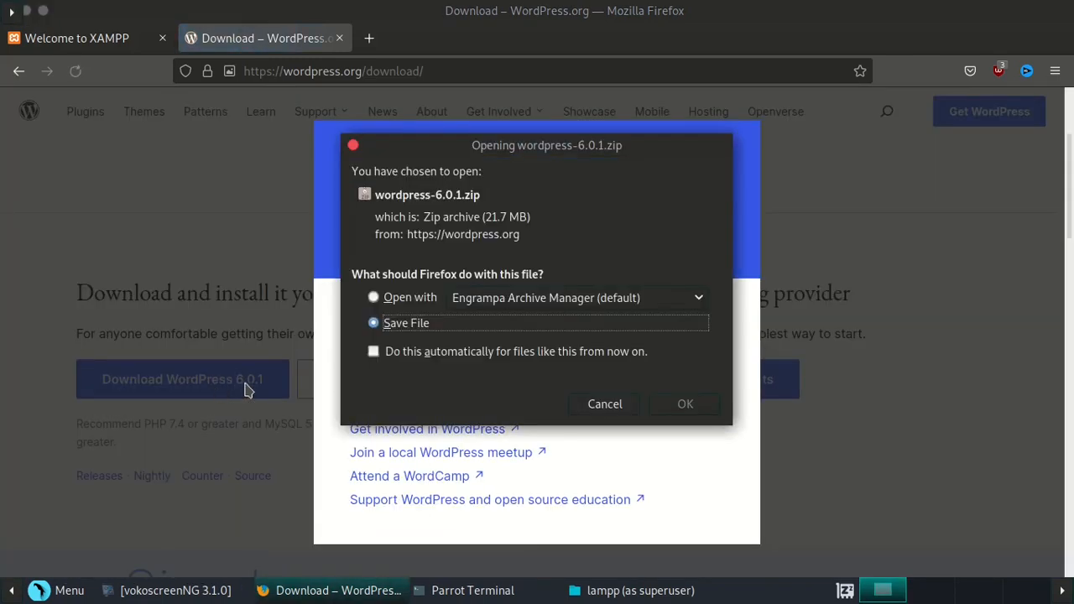
left_click(686, 404)
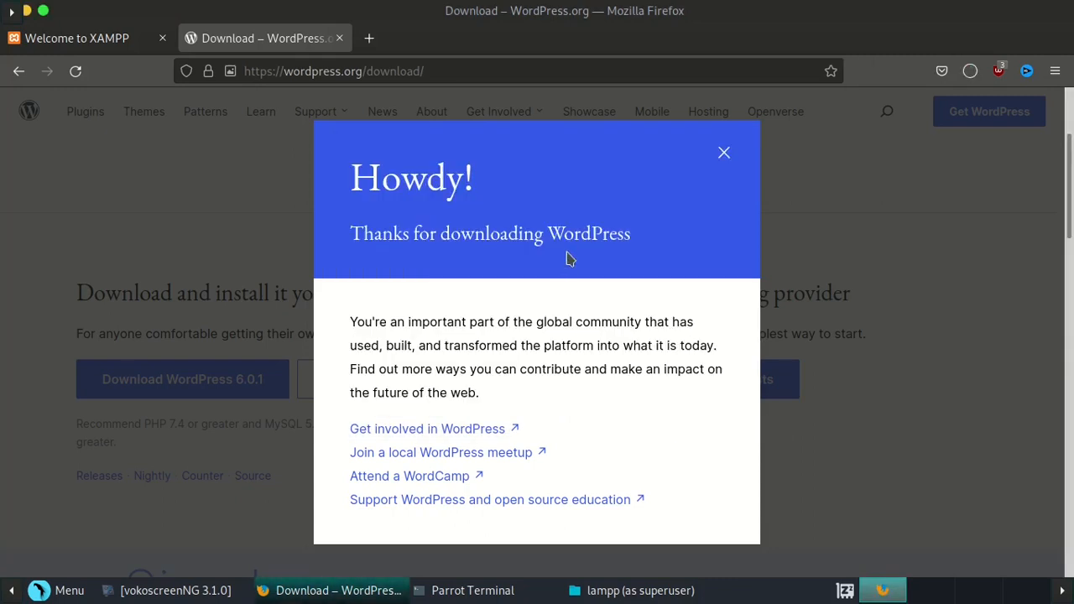
left_click(726, 151)
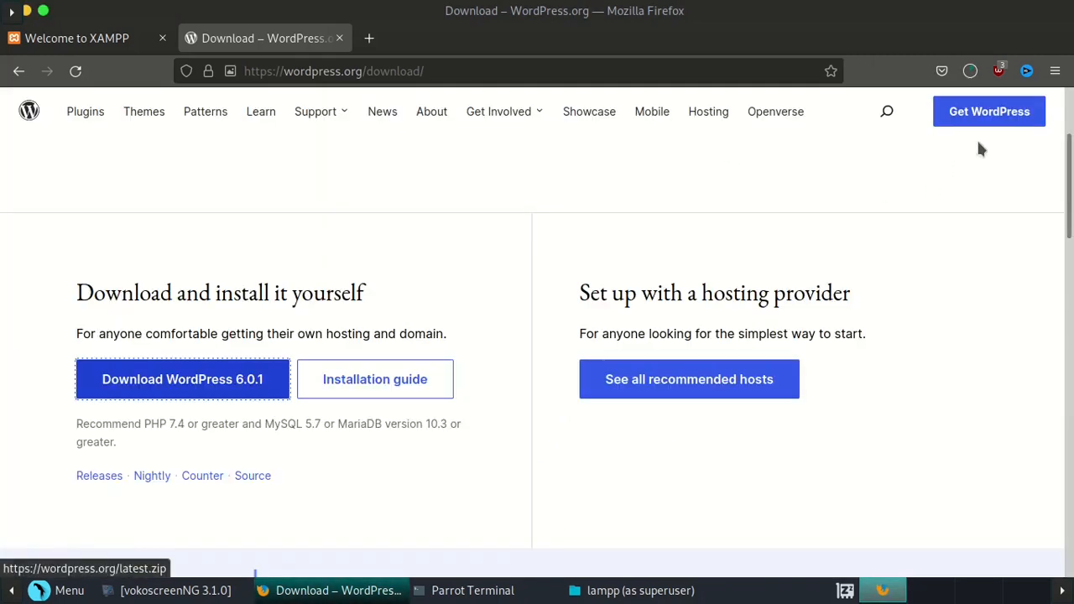
left_click(970, 72)
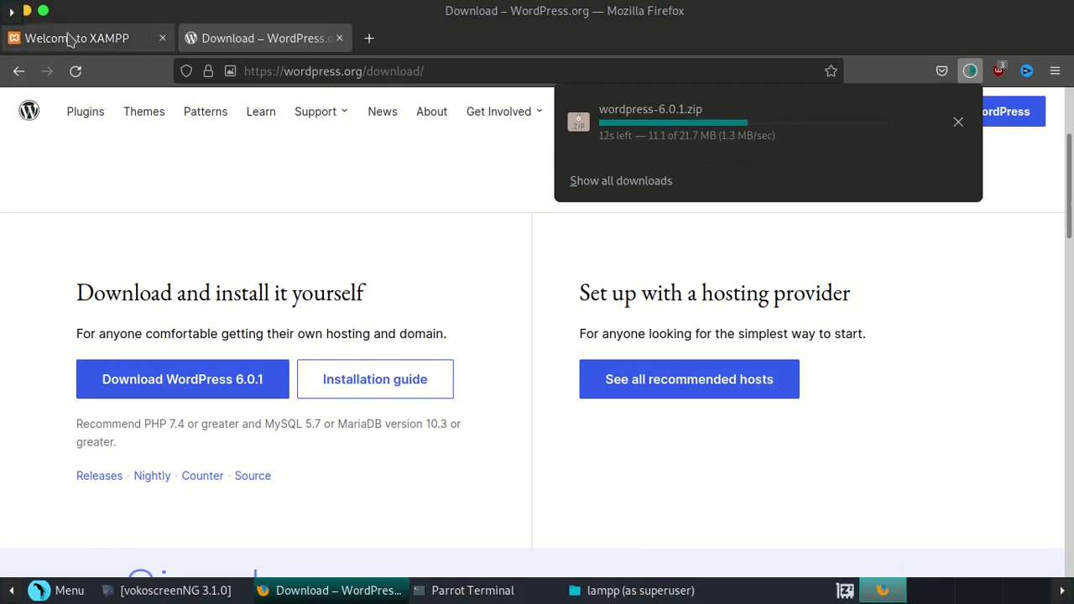
mouse_move(343, 596)
mouse_move(444, 594)
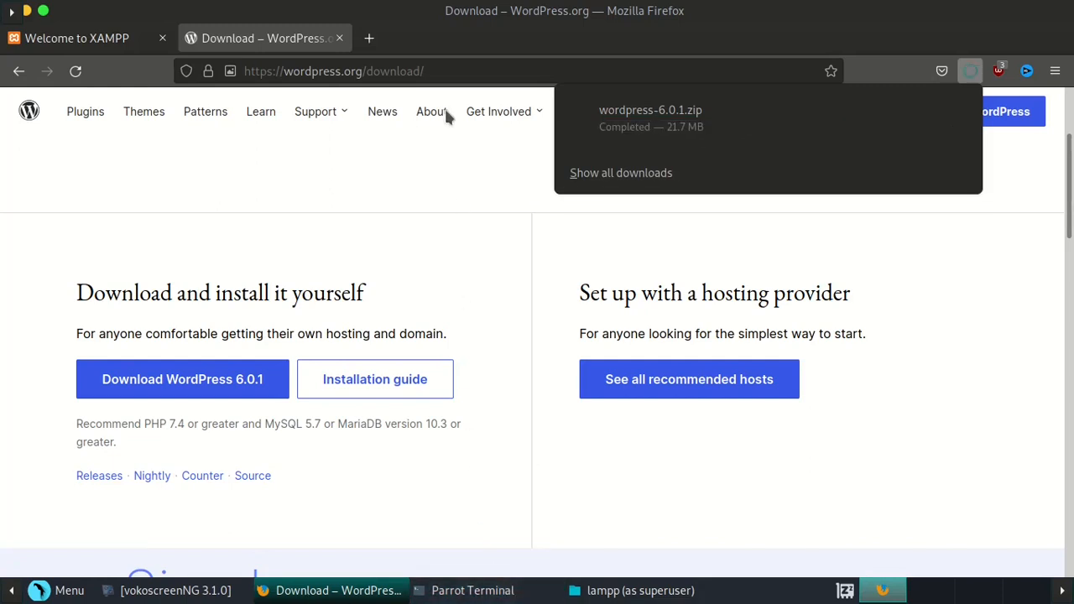
key("ctrl+w")
- In the superuser Caja window, browse Desktop, / and usr, then return to the file system root
mouse_move(631, 595)
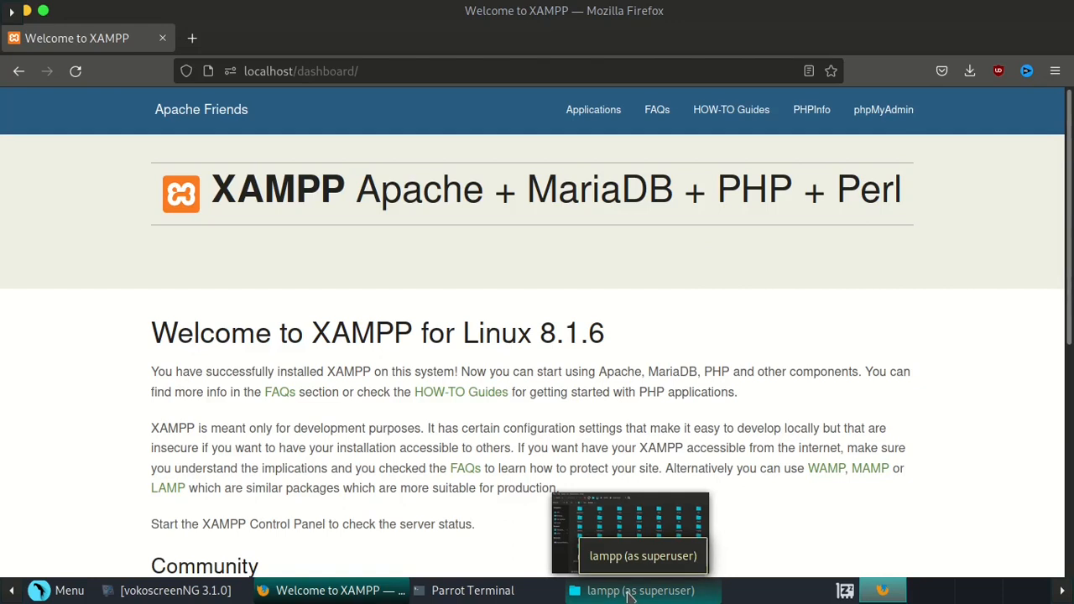
left_click(631, 592)
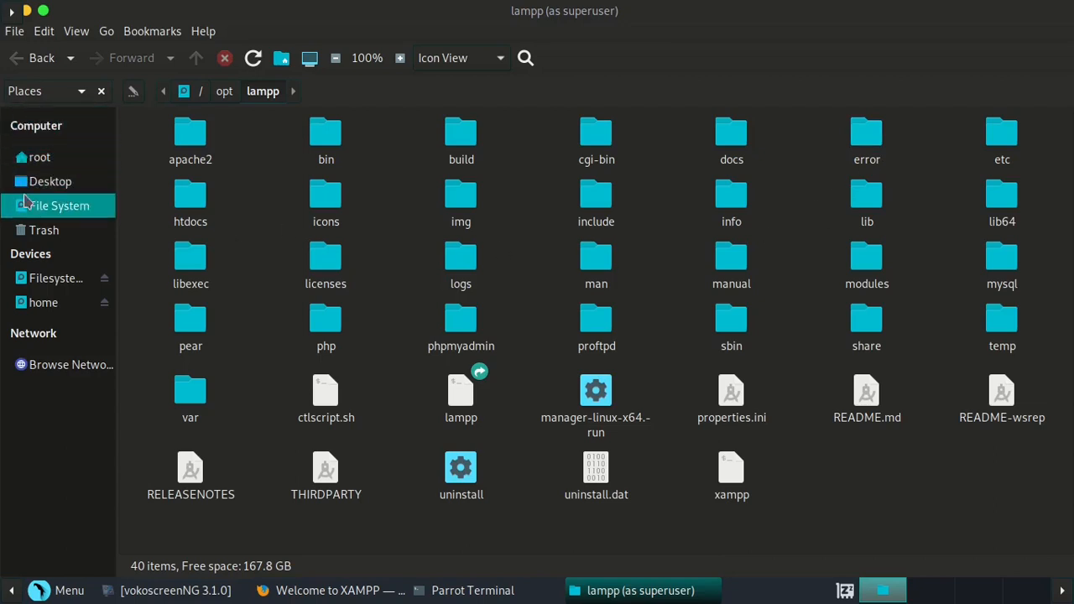
left_click(38, 181)
left_click(55, 207)
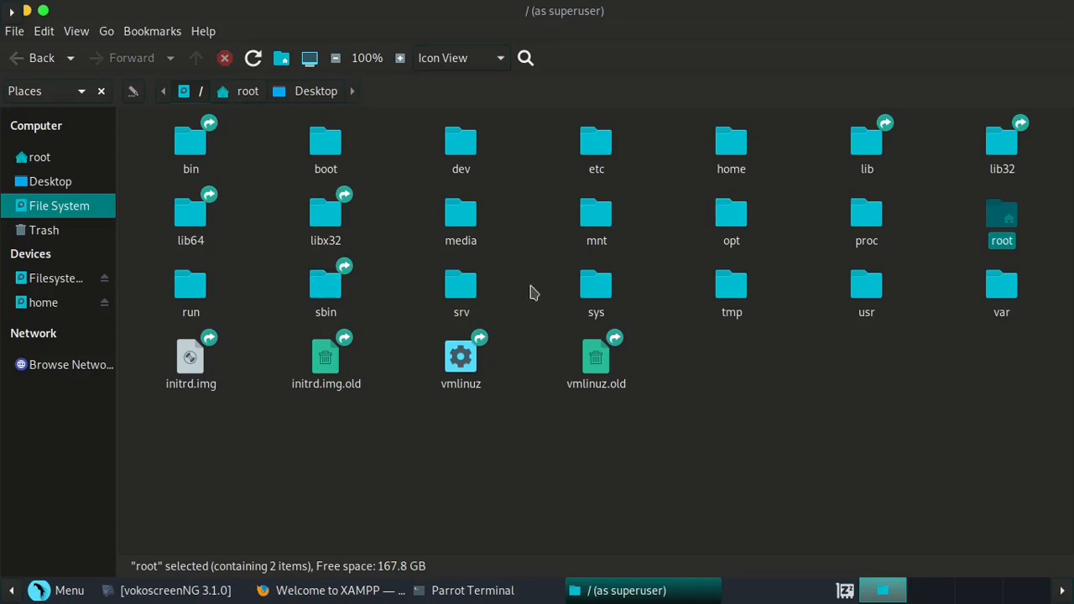
left_click(835, 288)
double_click(854, 286)
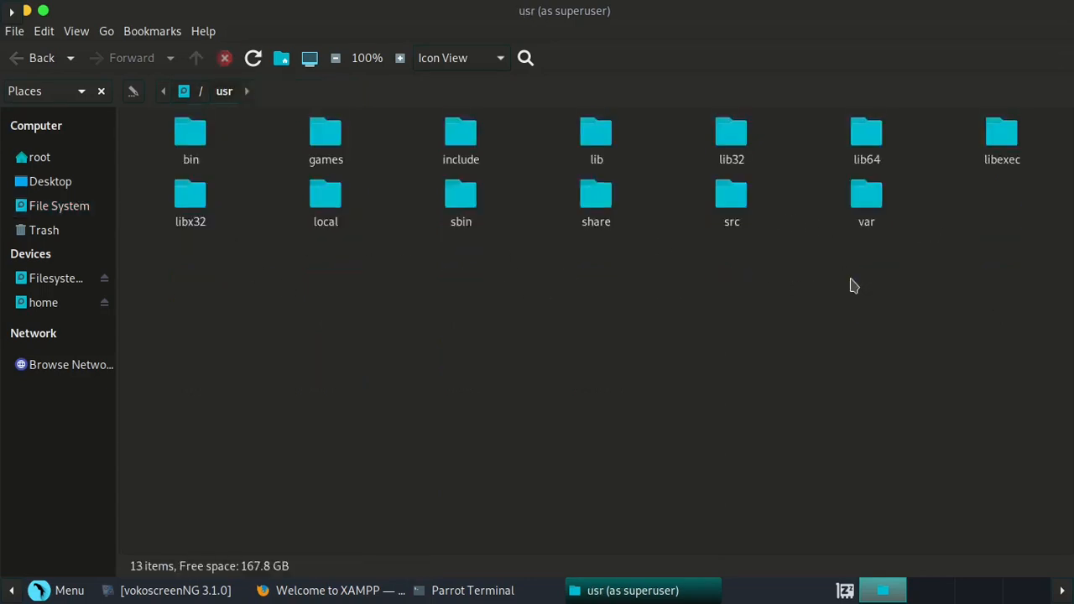
left_click(17, 61)
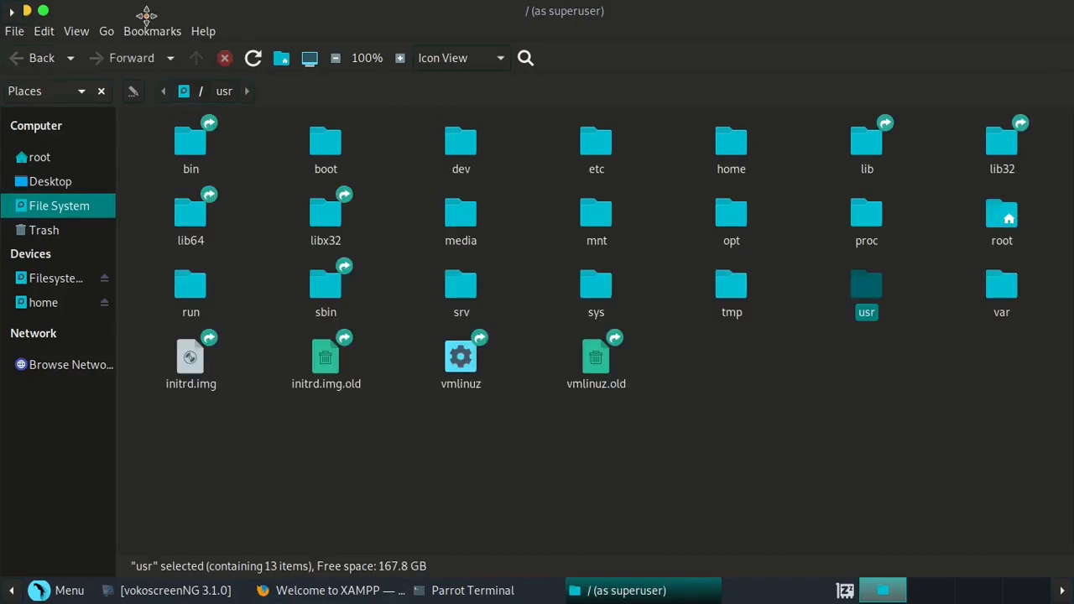
- Close the superuser Caja window and the root terminal, then minimize Firefox
left_click_drag(230, 19, 257, 89)
left_click(133, 89)
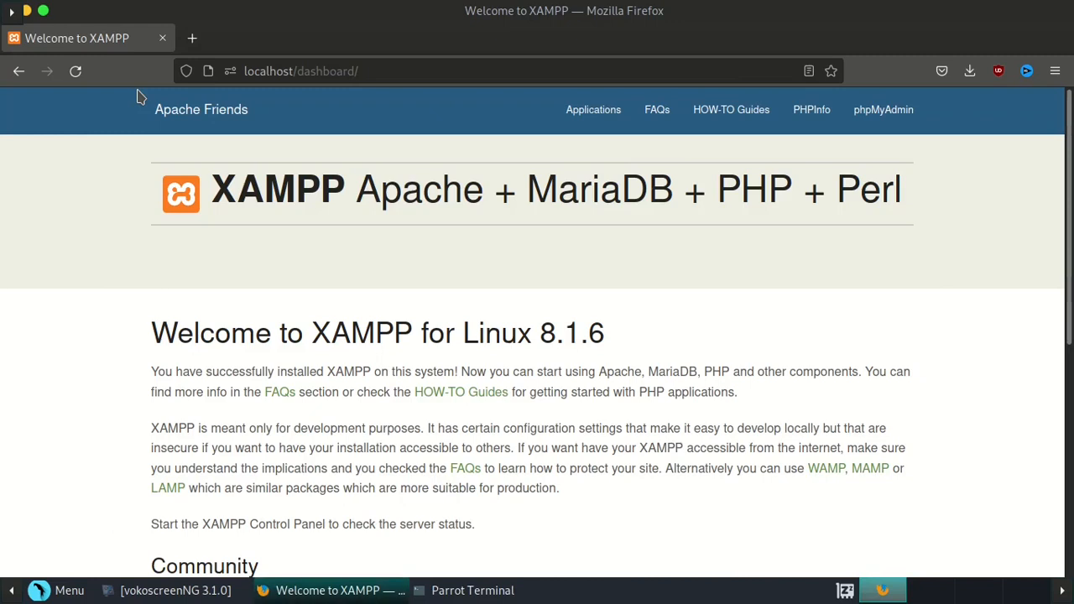
left_click(436, 590)
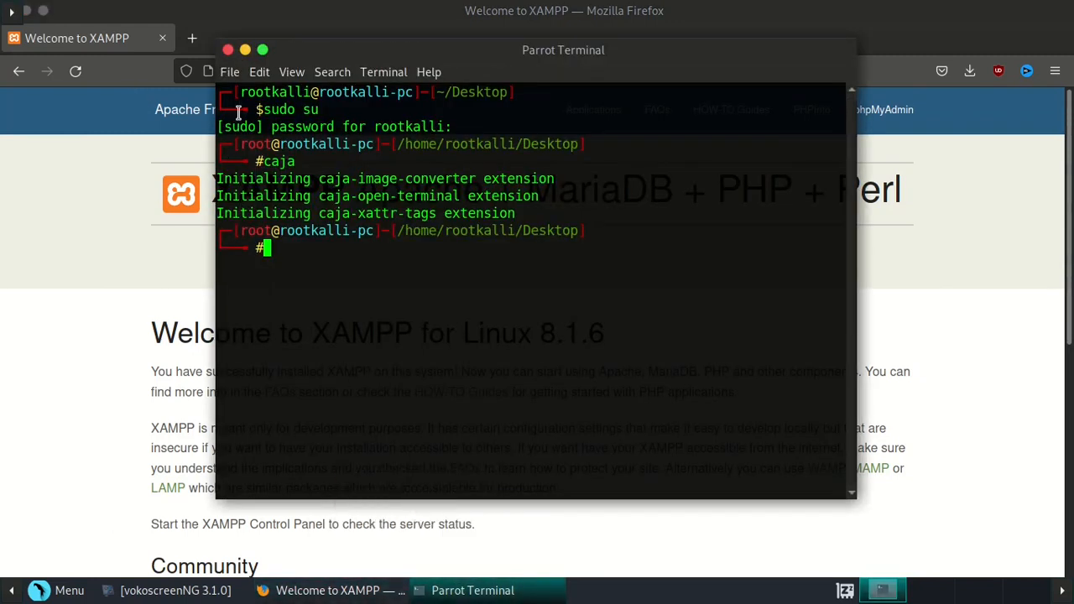
left_click(227, 50)
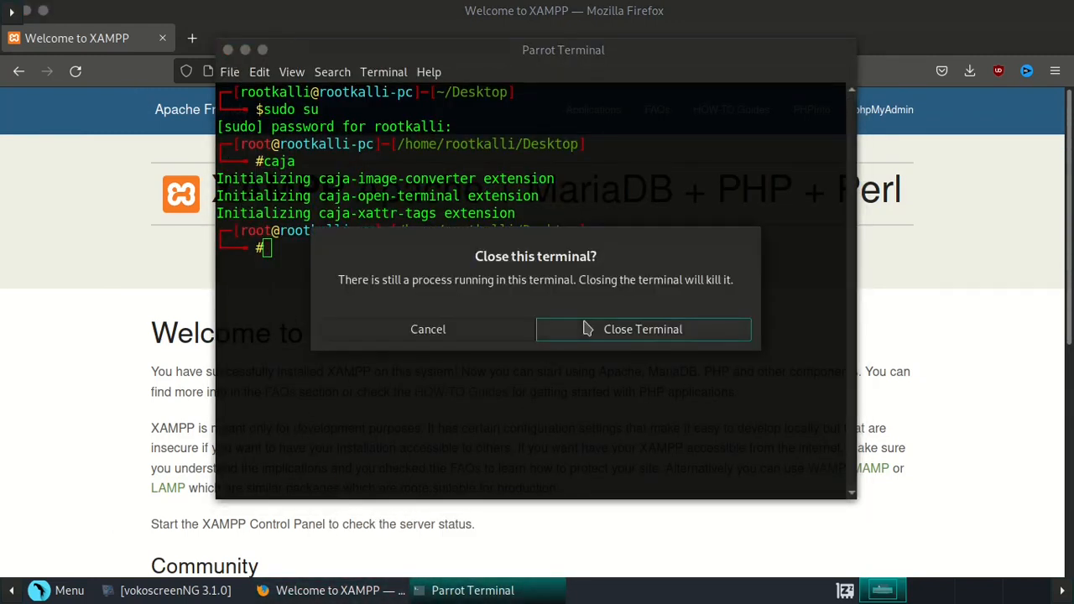
left_click(587, 328)
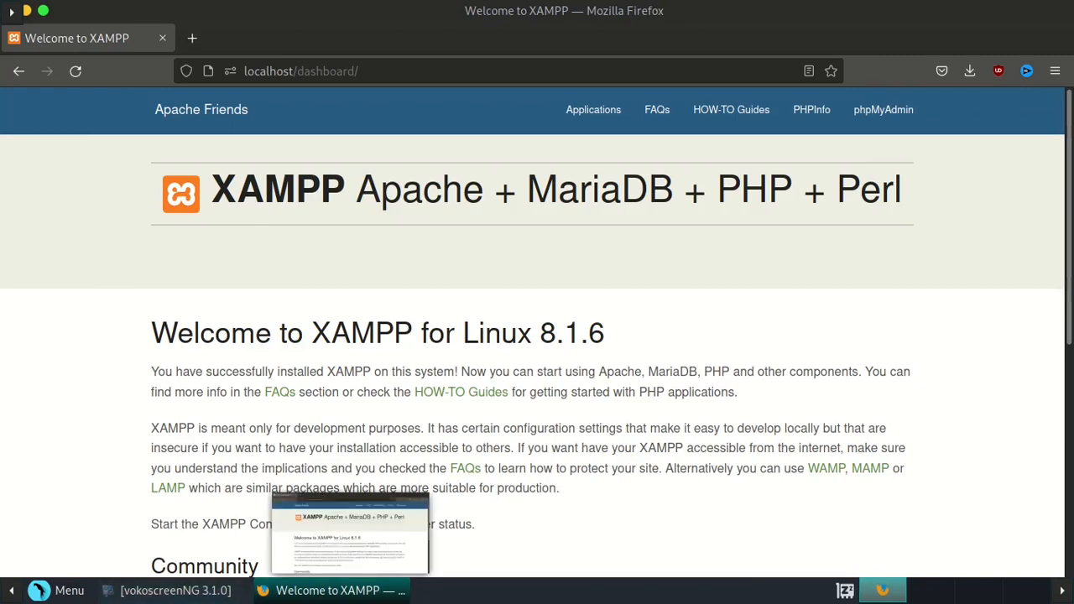
left_click(28, 12)
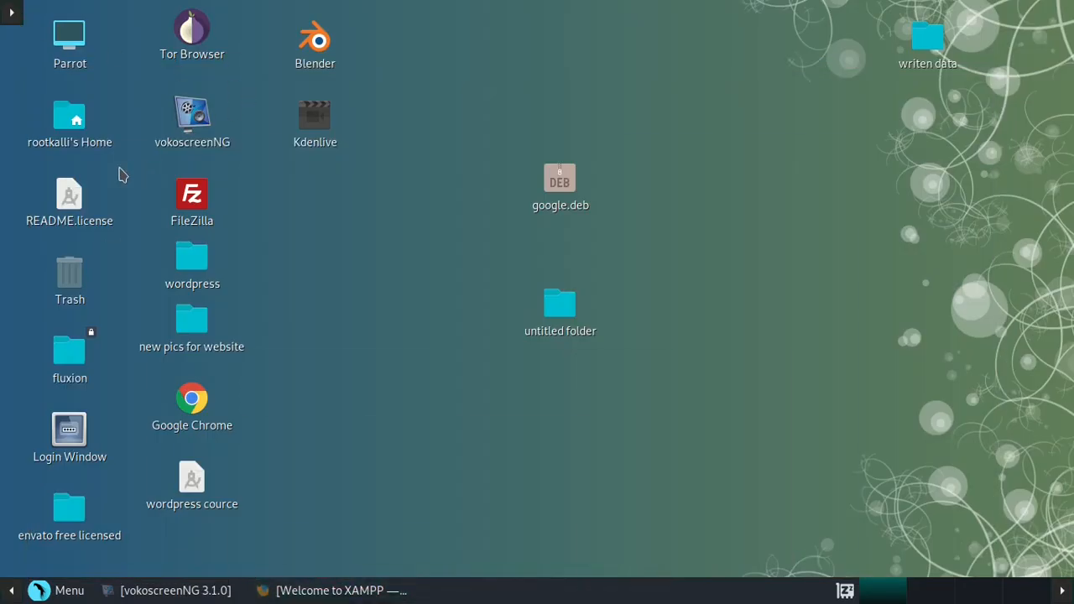
- Cut wordpress-6.0.1.zip from the Downloads folder
double_click(76, 130)
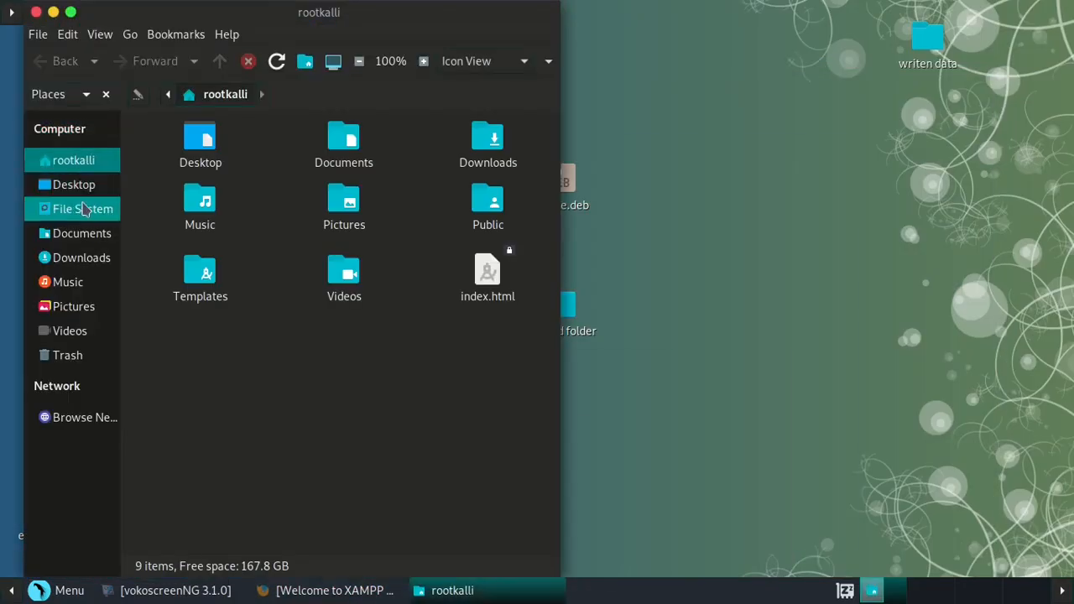
left_click(82, 257)
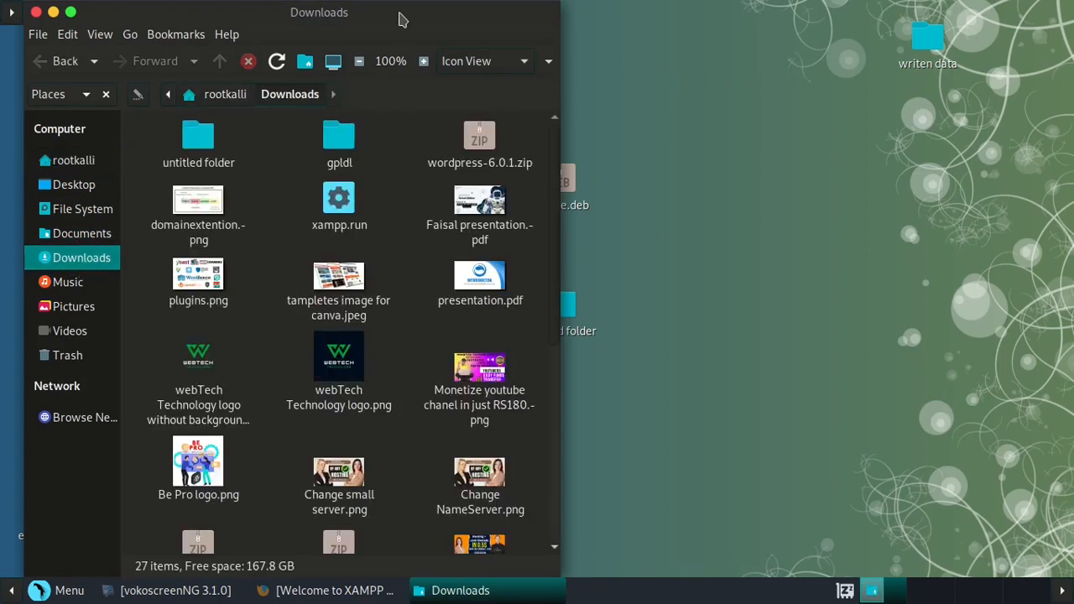
double_click(401, 18)
left_click(447, 162)
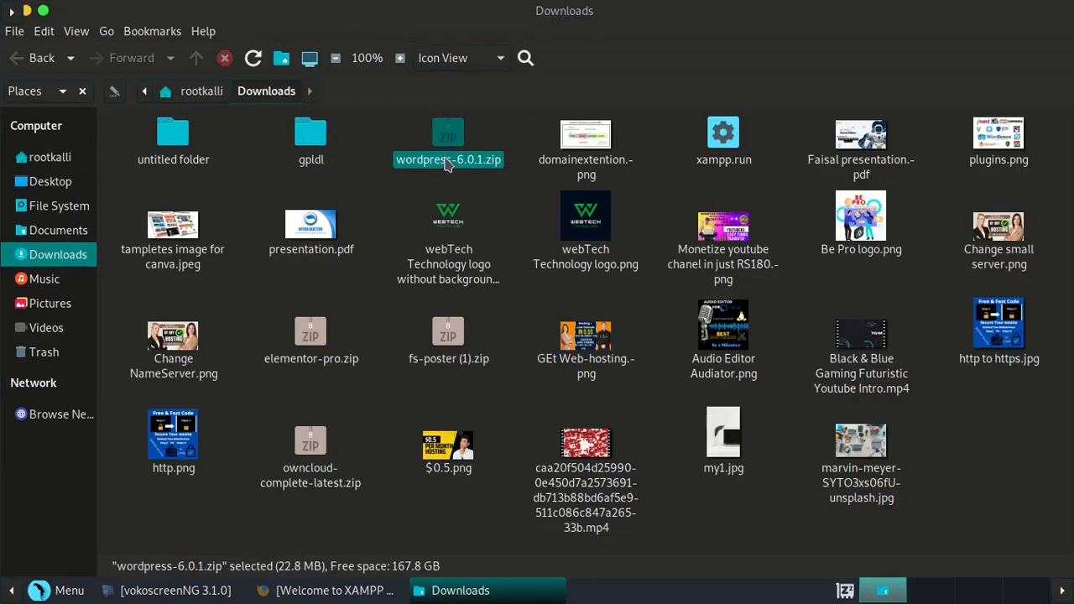
right_click(448, 164)
left_click(457, 204)
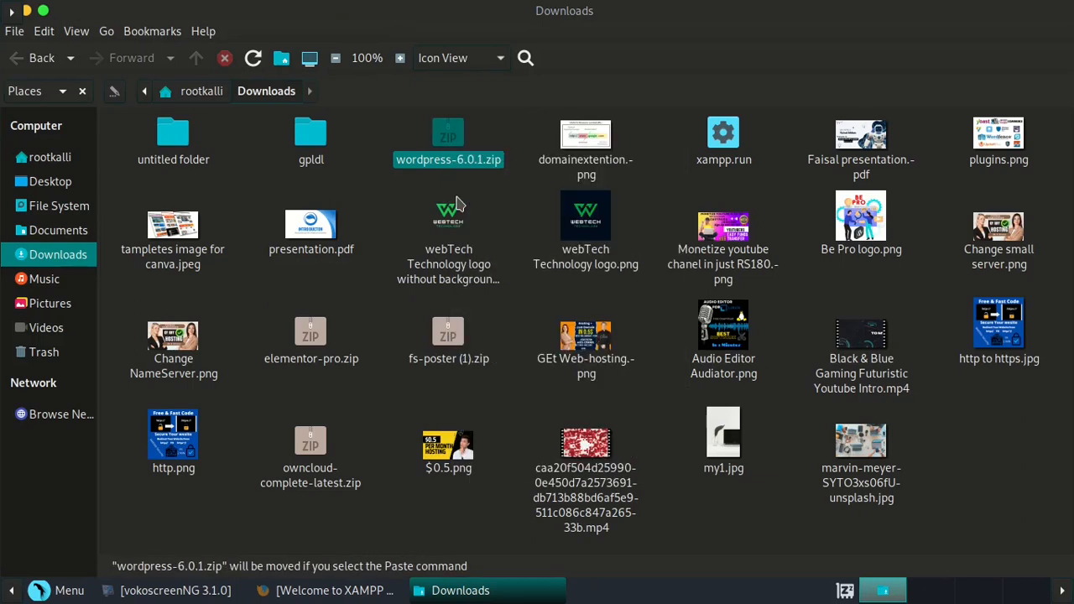
- Create 'untitled folder 2' on the desktop and paste the archive into it
left_click(31, 10)
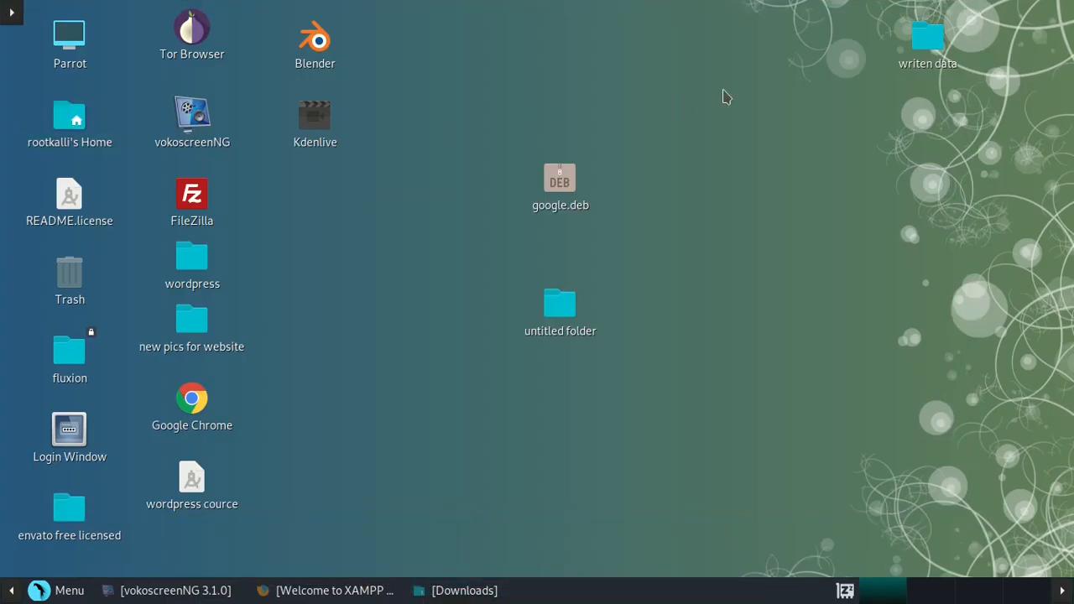
right_click(724, 92)
left_click(758, 105)
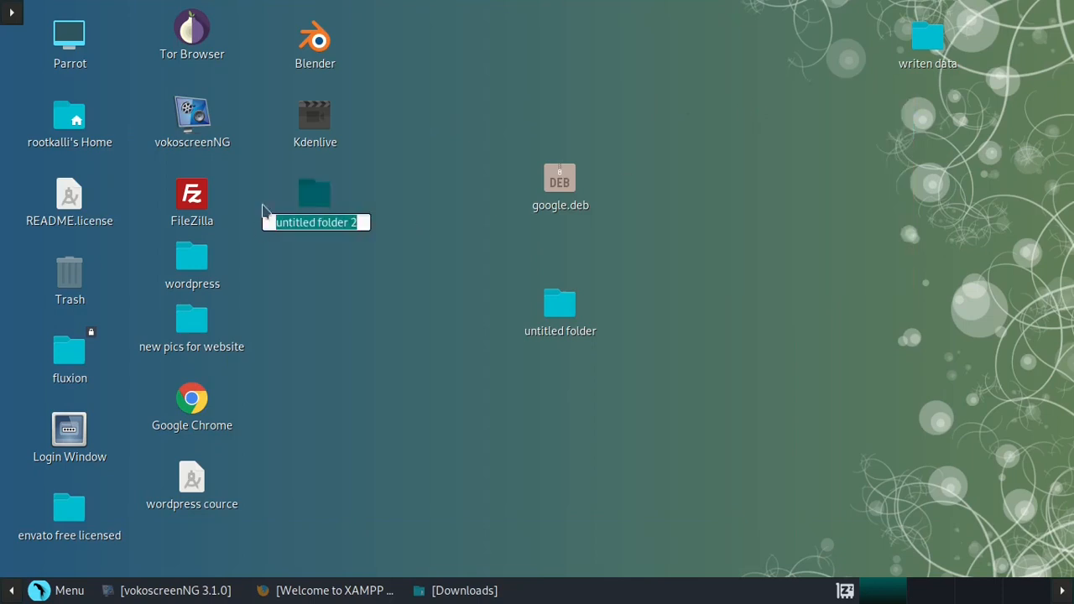
double_click(317, 203)
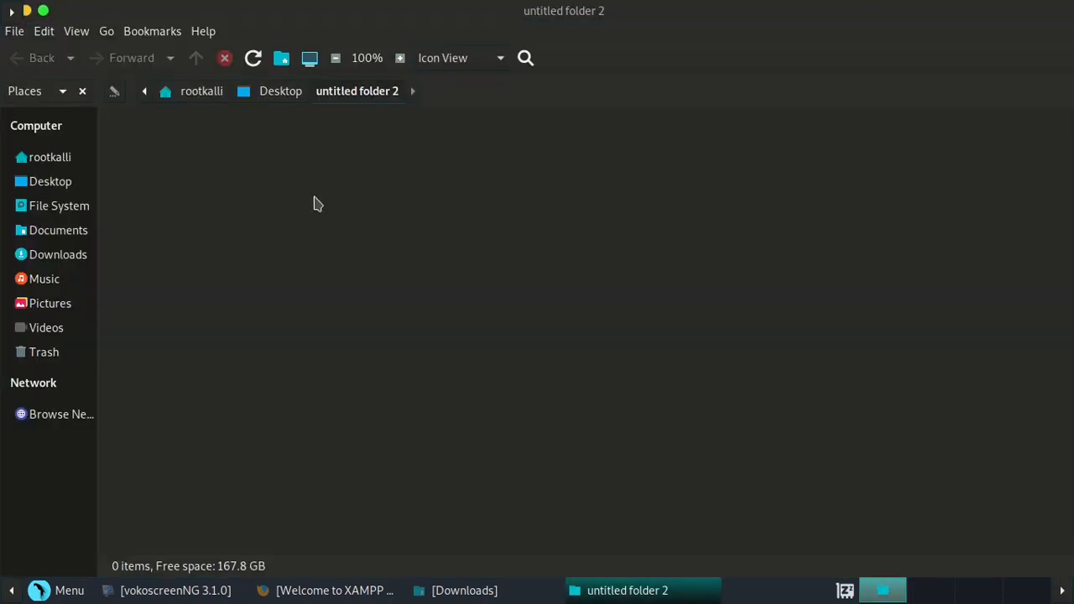
right_click(316, 201)
left_click(372, 332)
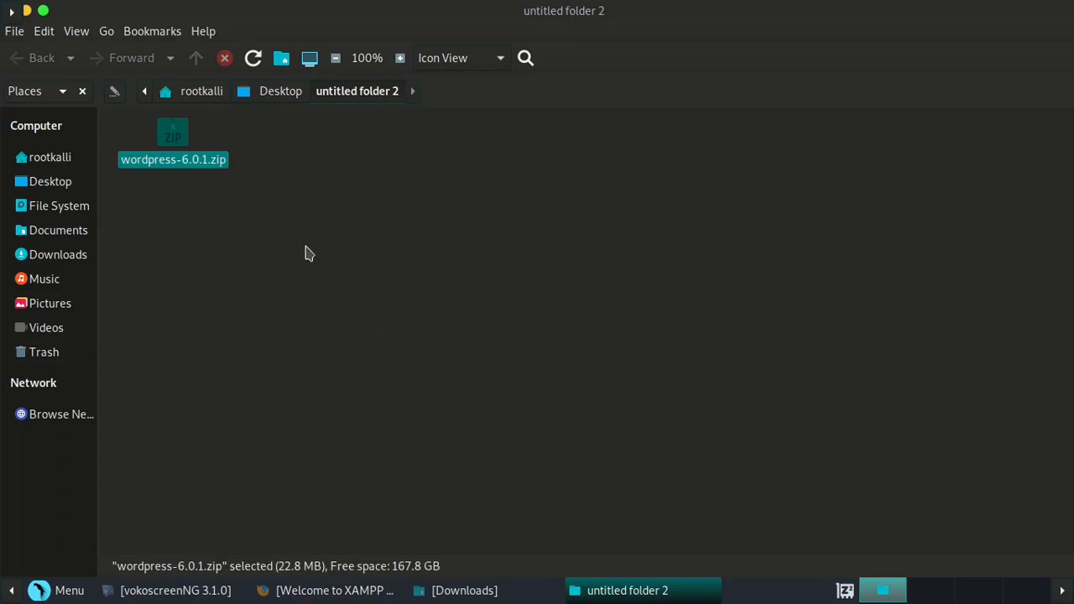
- Extract wordpress-6.0.1.zip in place into a wordpress folder
right_click(185, 143)
left_click(181, 138)
right_click(174, 134)
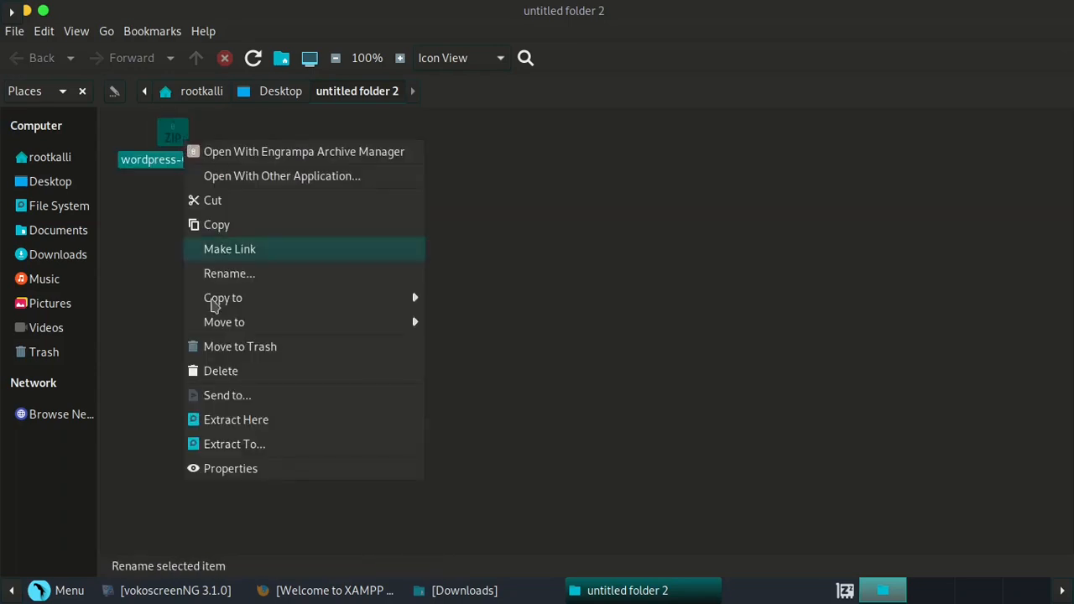
left_click(241, 418)
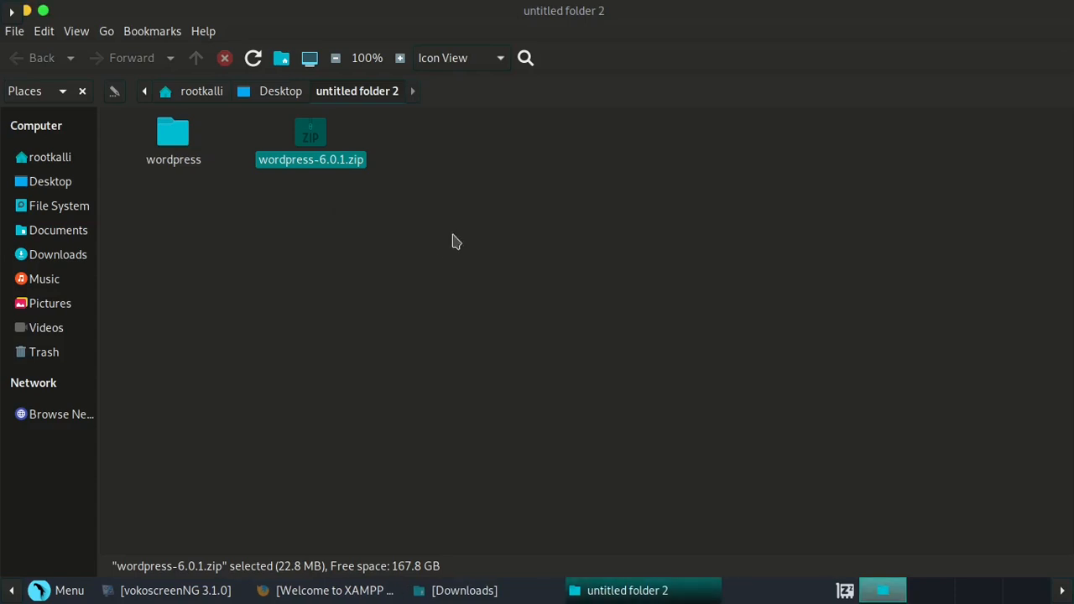
left_click(453, 242)
- Rename the wordpress folder next to wordpress-6.0.1.zip to abc
left_click(180, 159)
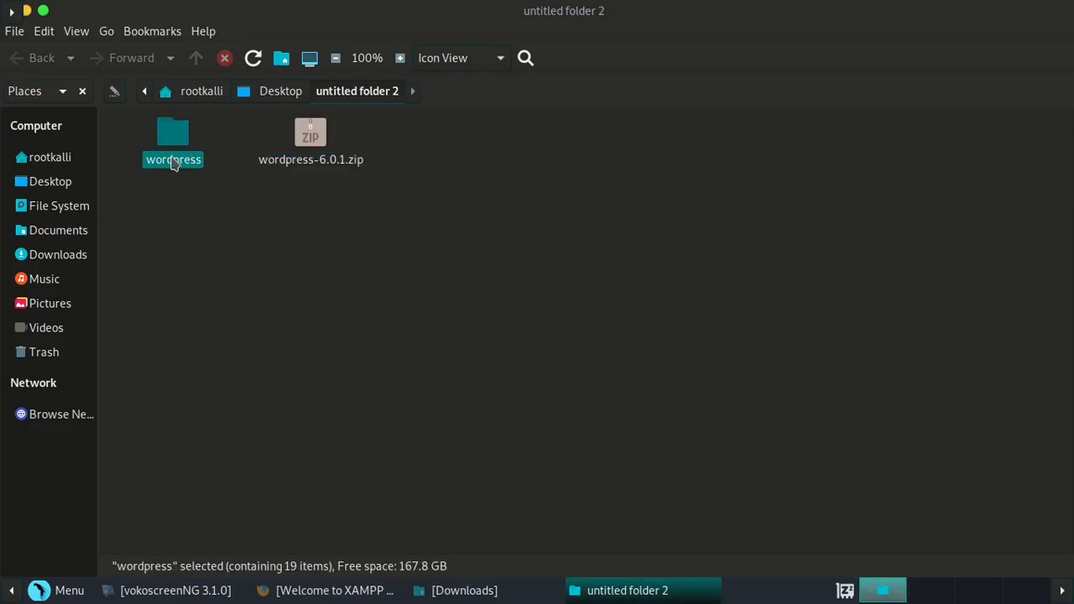
right_click(174, 162)
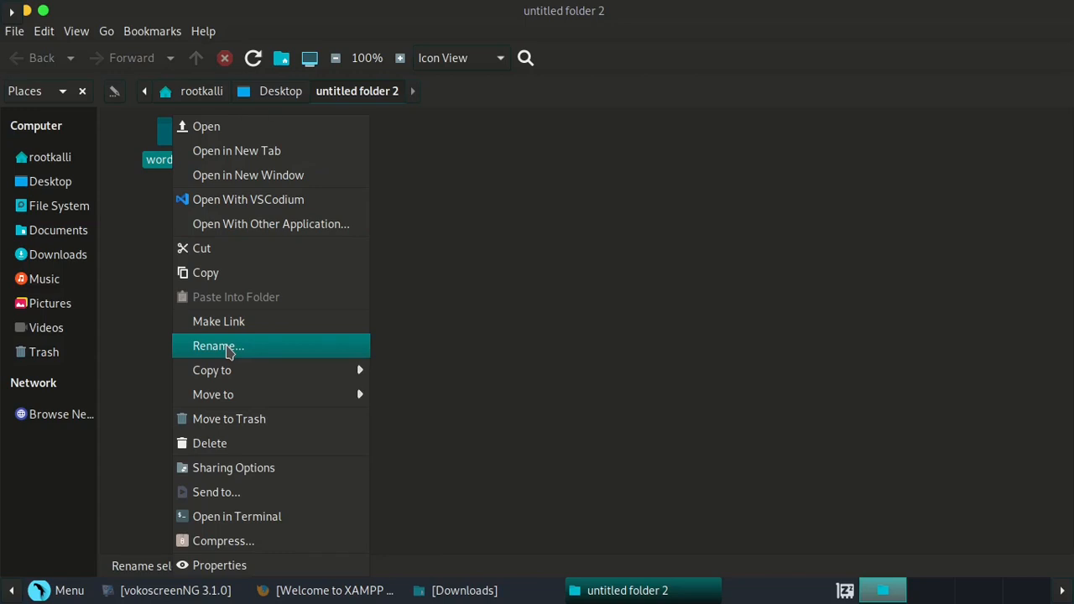
left_click(218, 346)
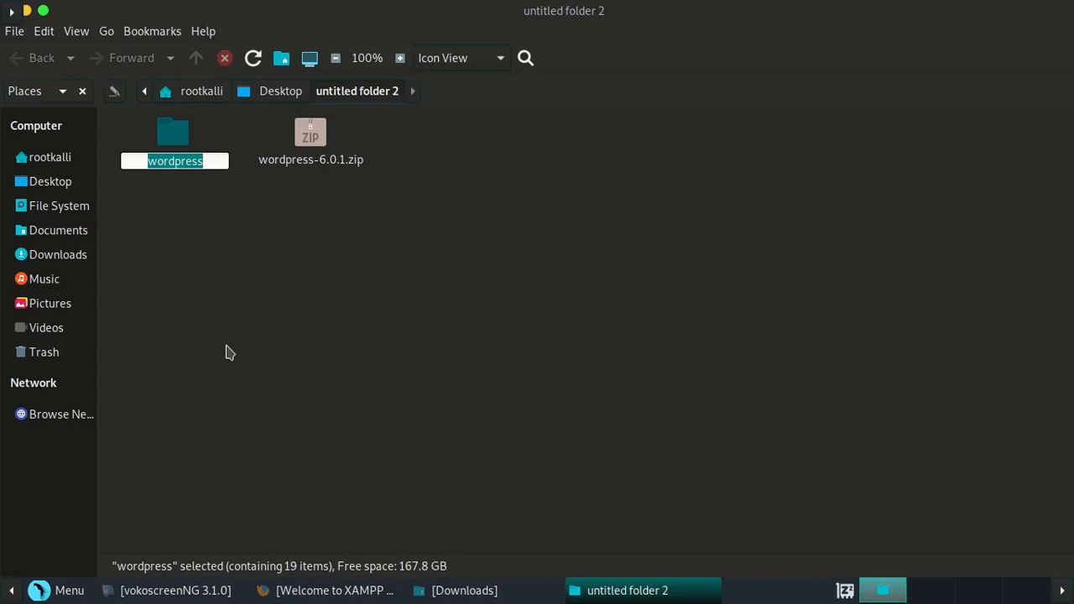
type("abc")
key("Return")
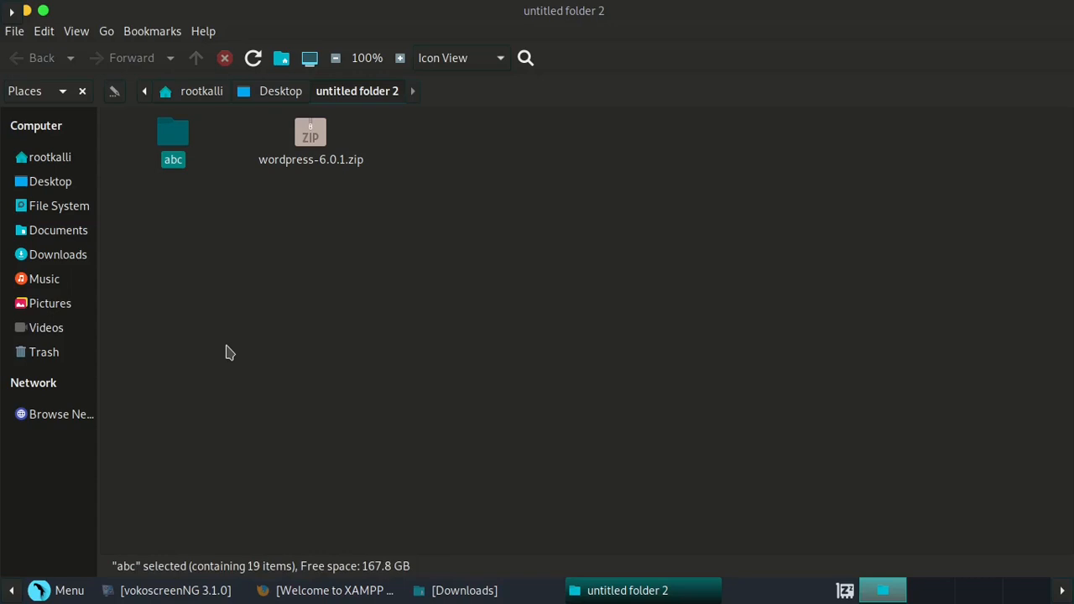
- Move the abc folder into /opt/lampp/htdocs
right_click(161, 131)
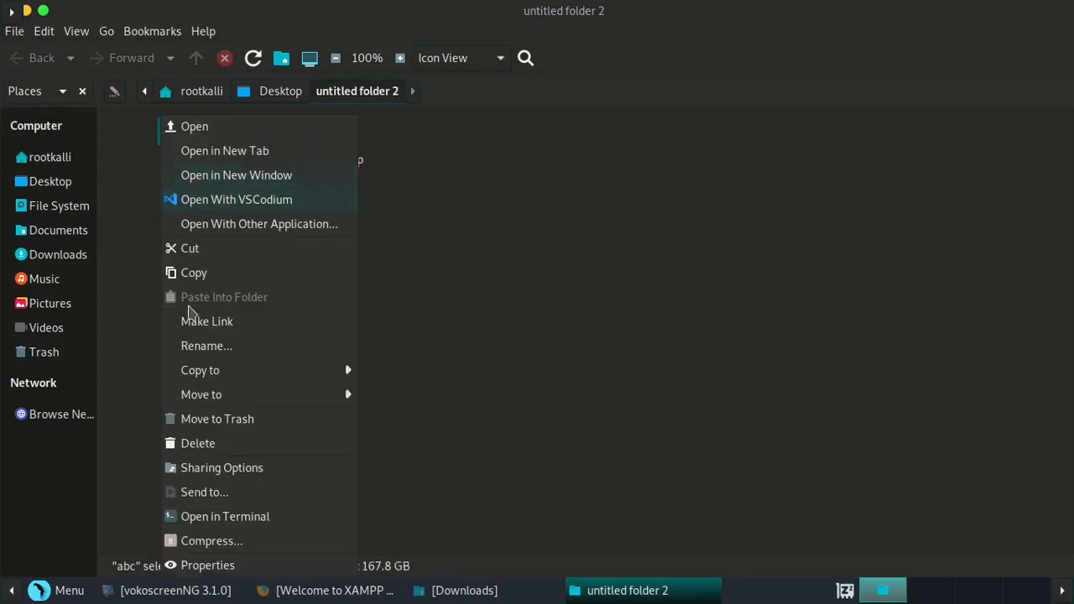
left_click(205, 250)
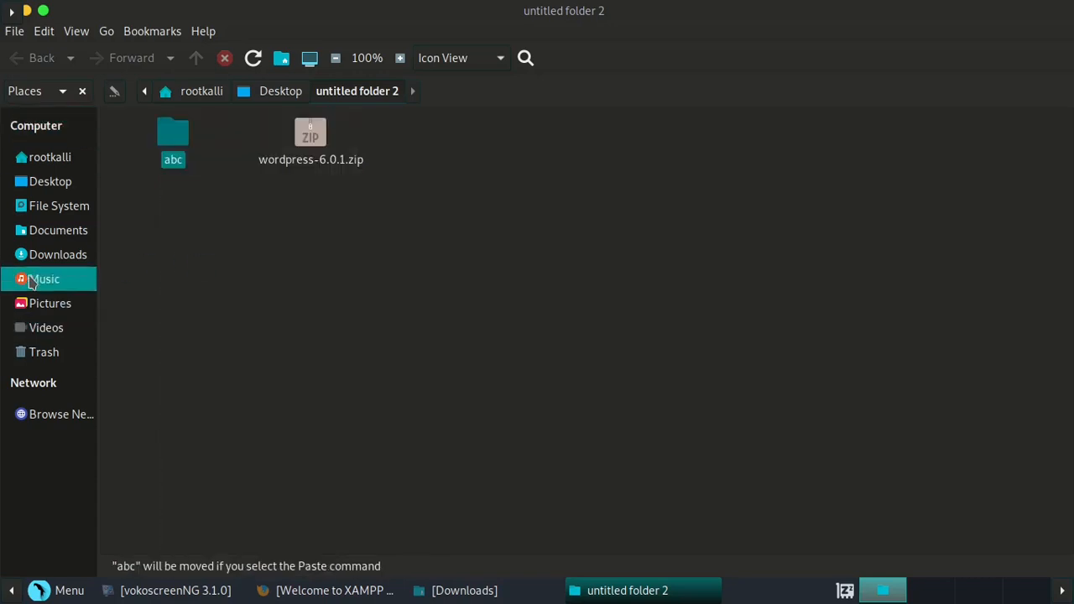
left_click(32, 157)
left_click(47, 207)
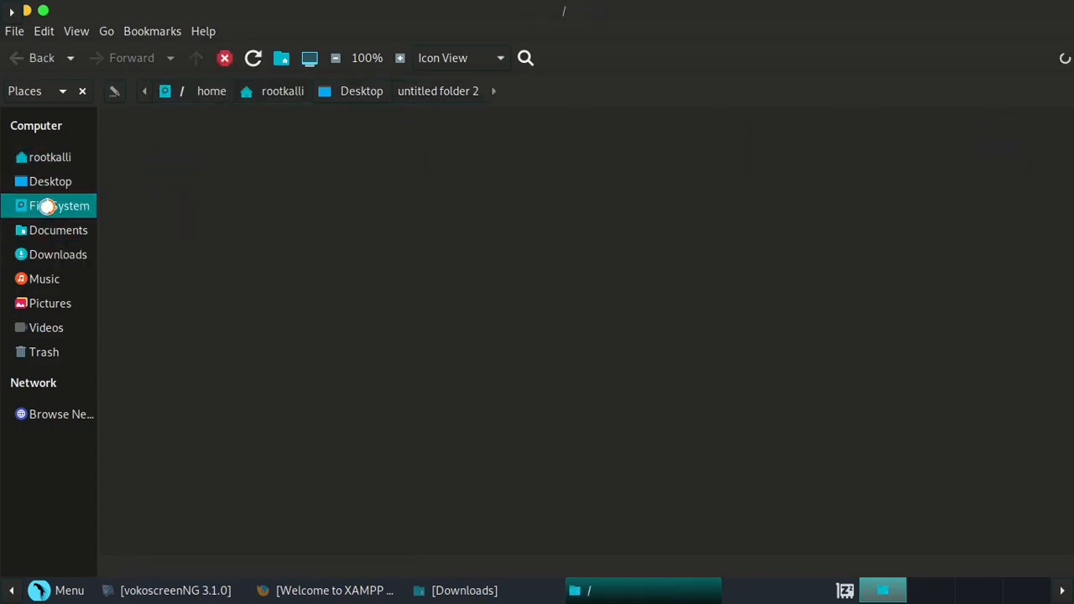
double_click(723, 211)
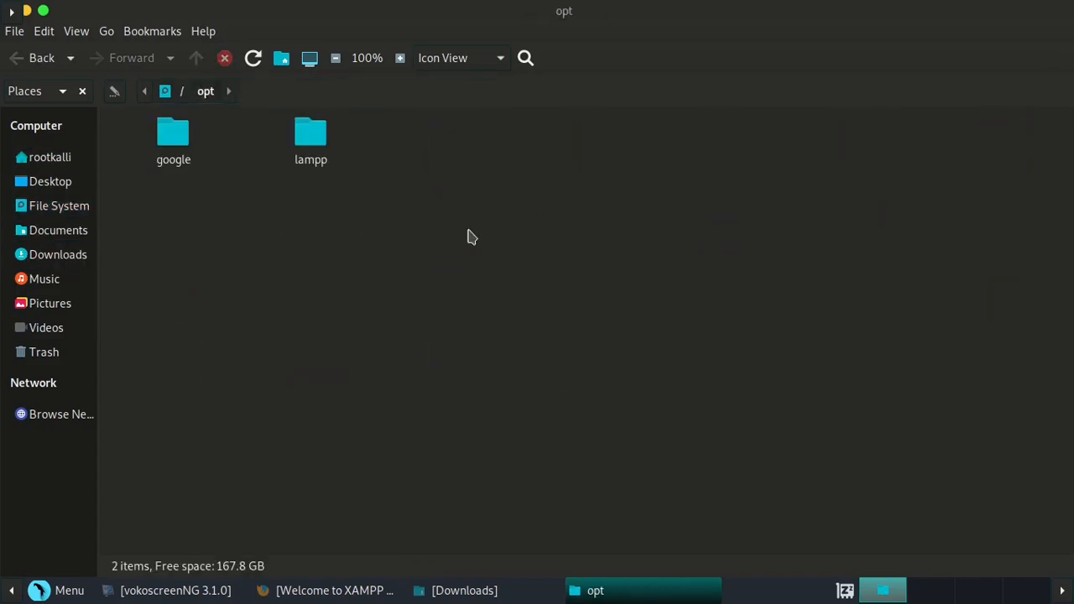
double_click(311, 136)
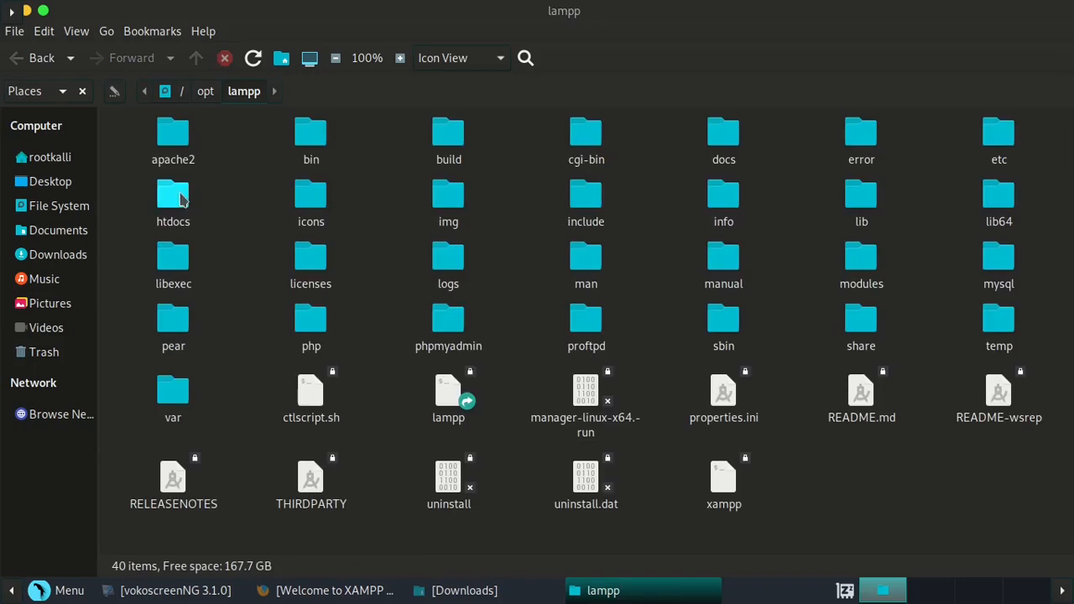
double_click(180, 196)
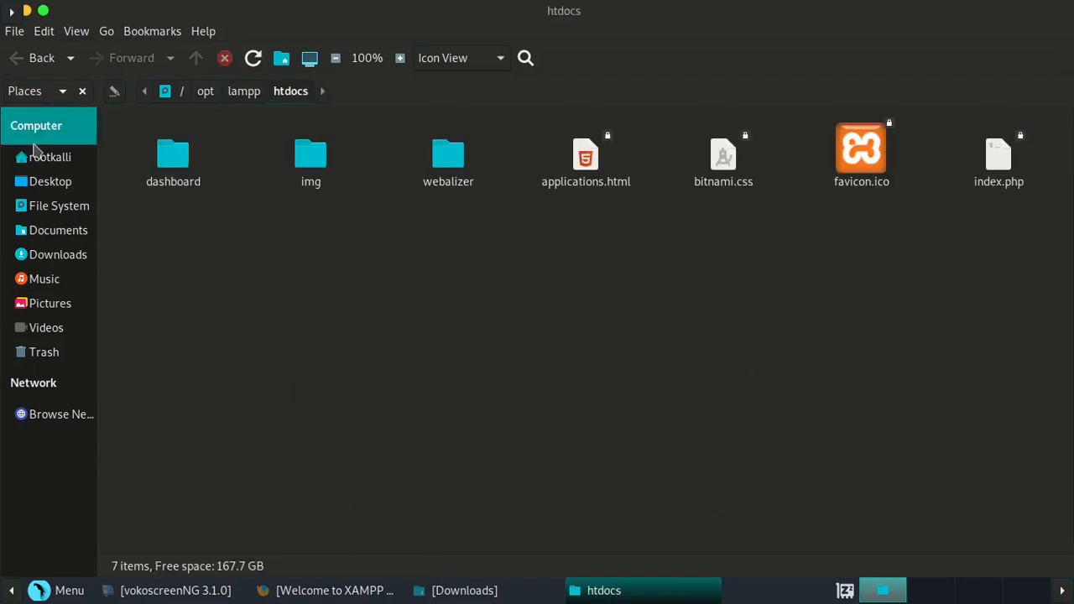
right_click(226, 262)
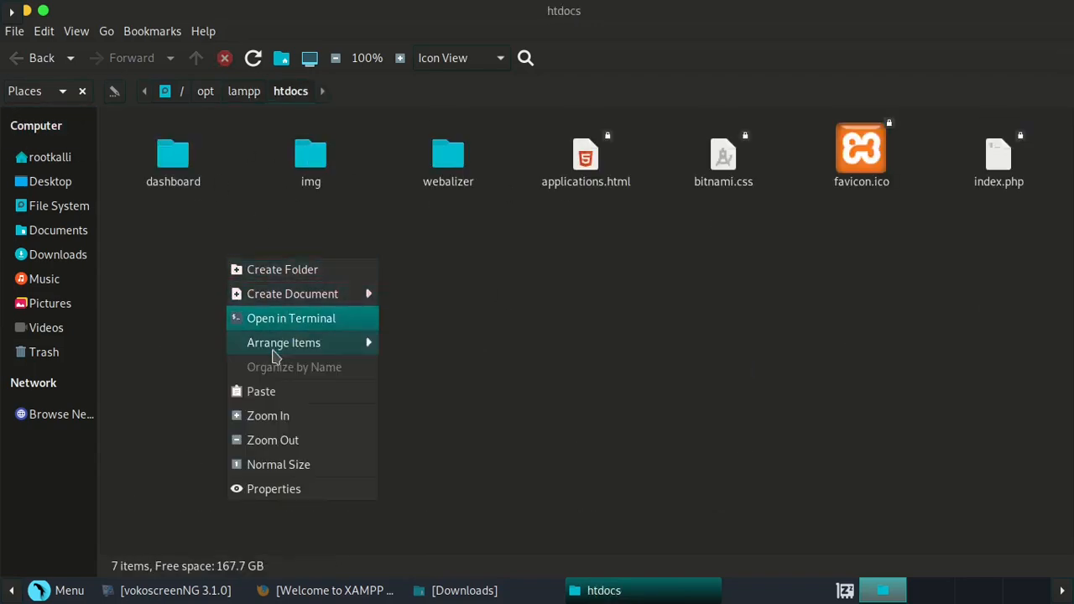
left_click(266, 401)
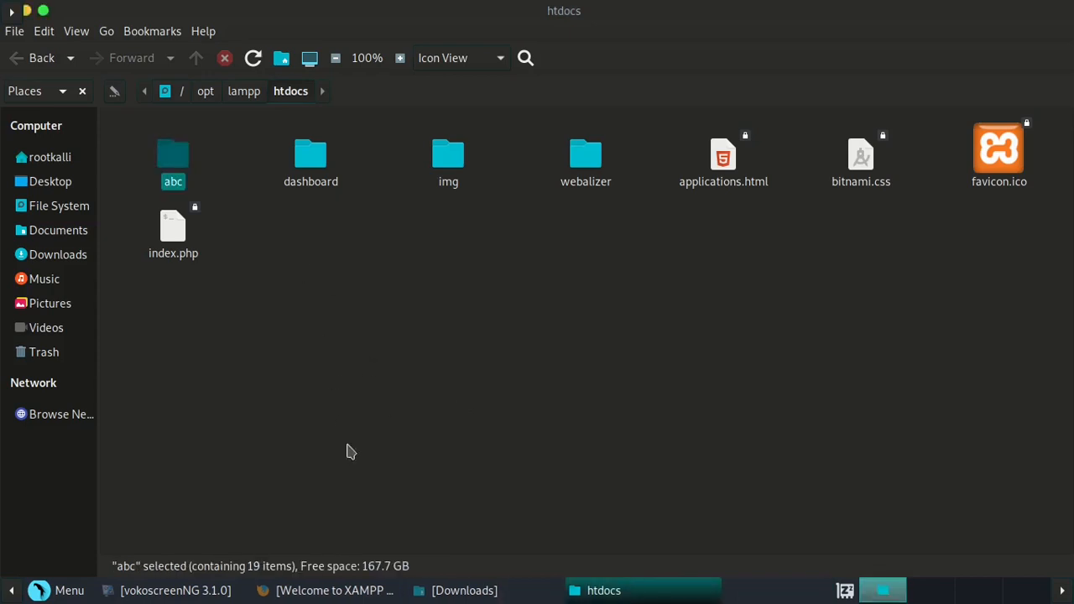
- Bring the Firefox XAMPP window forward and open a new tab
left_click(335, 590)
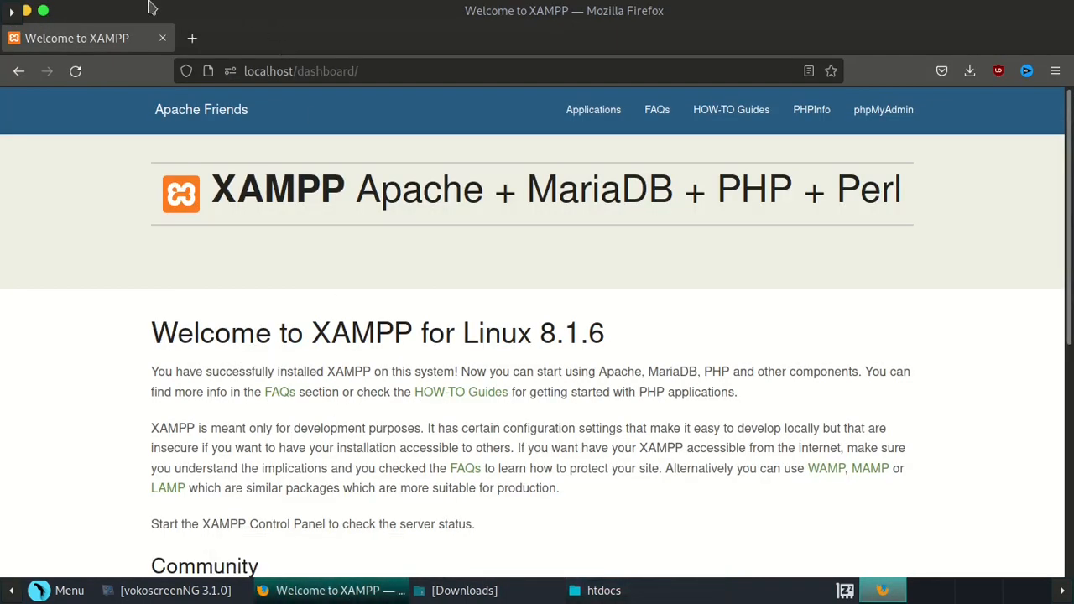
left_click(194, 39)
left_click(240, 65)
- Load localhost/abc and start the WordPress setup with 'Let's go!'
left_click(144, 41)
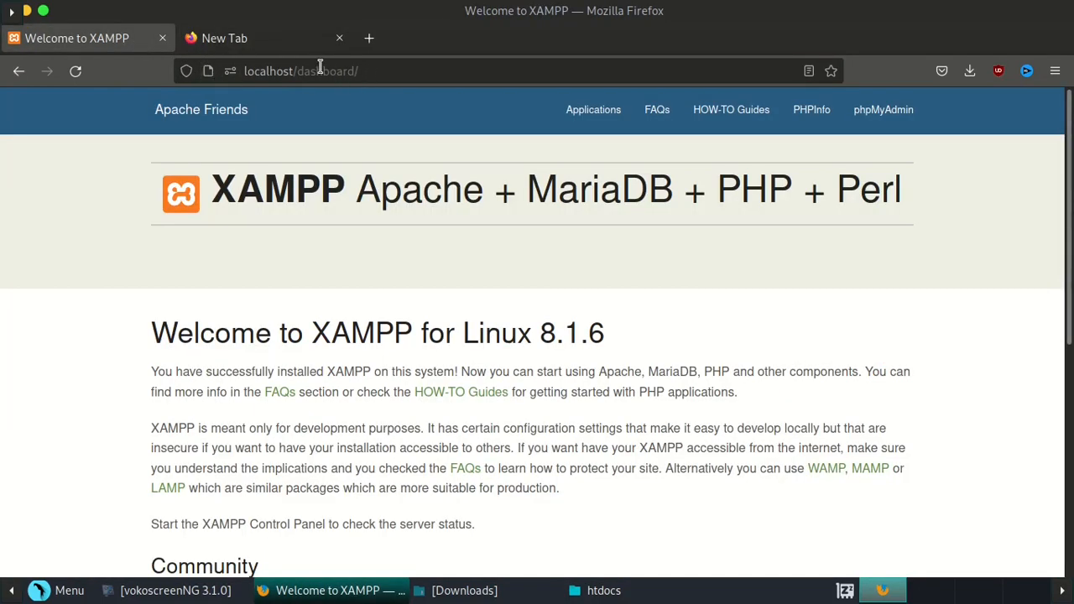
left_click_drag(366, 71, 303, 76)
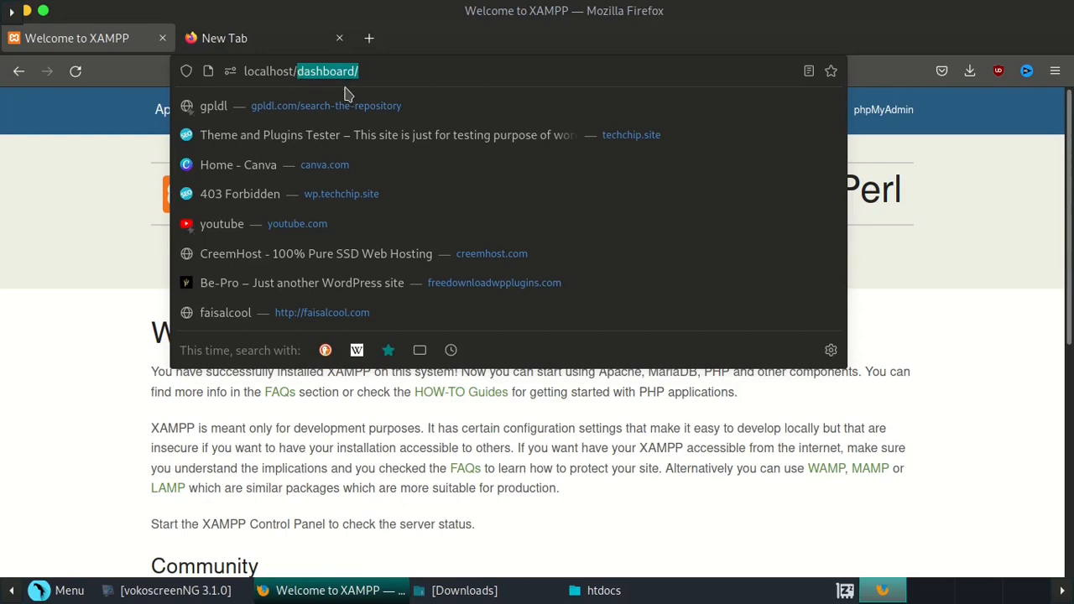
type("abc")
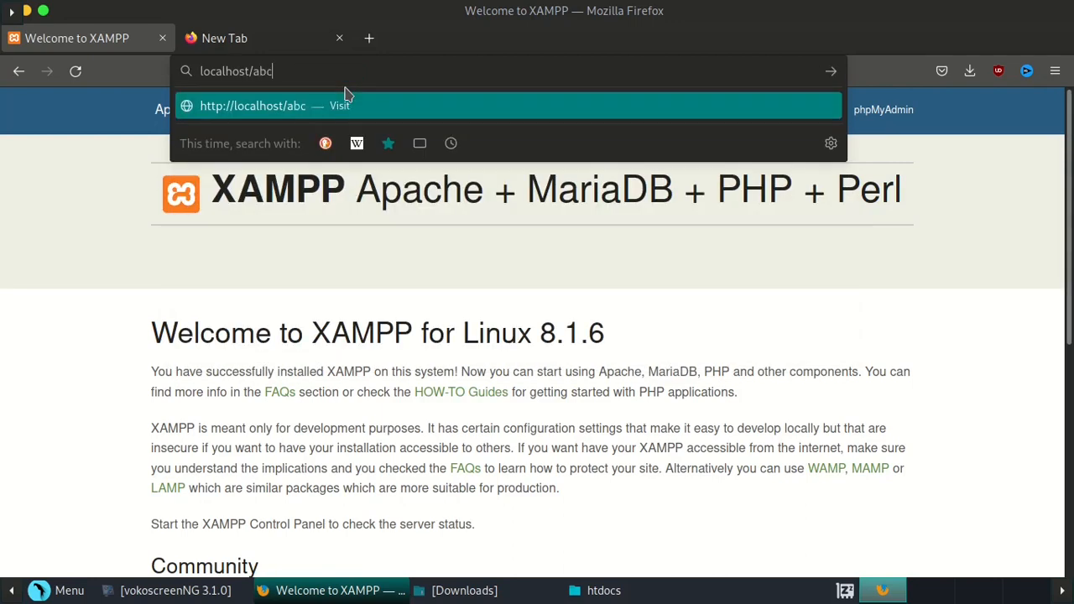
key("Return")
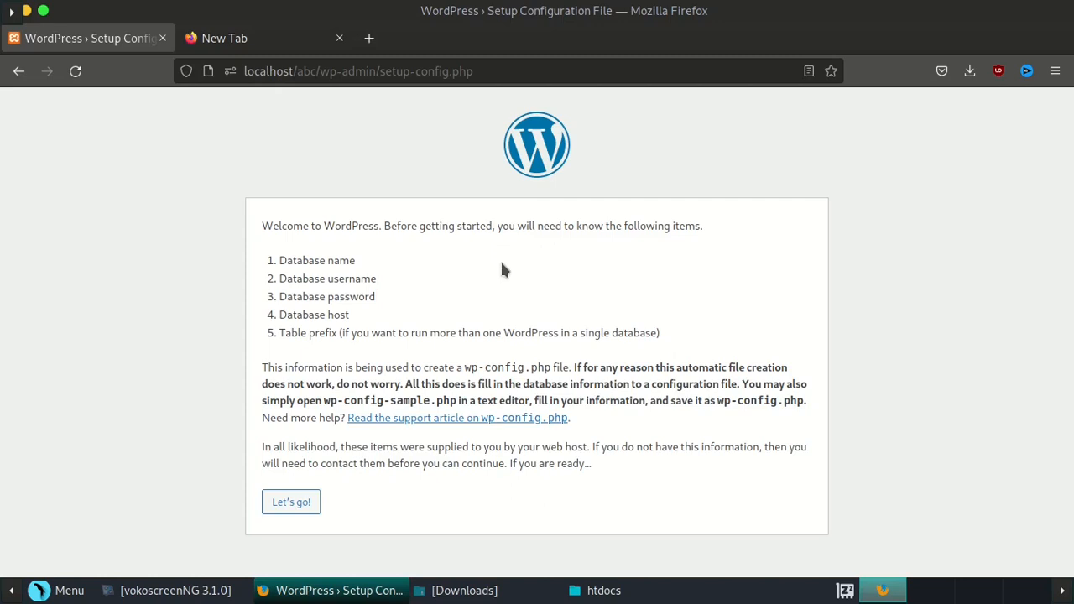
left_click(288, 501)
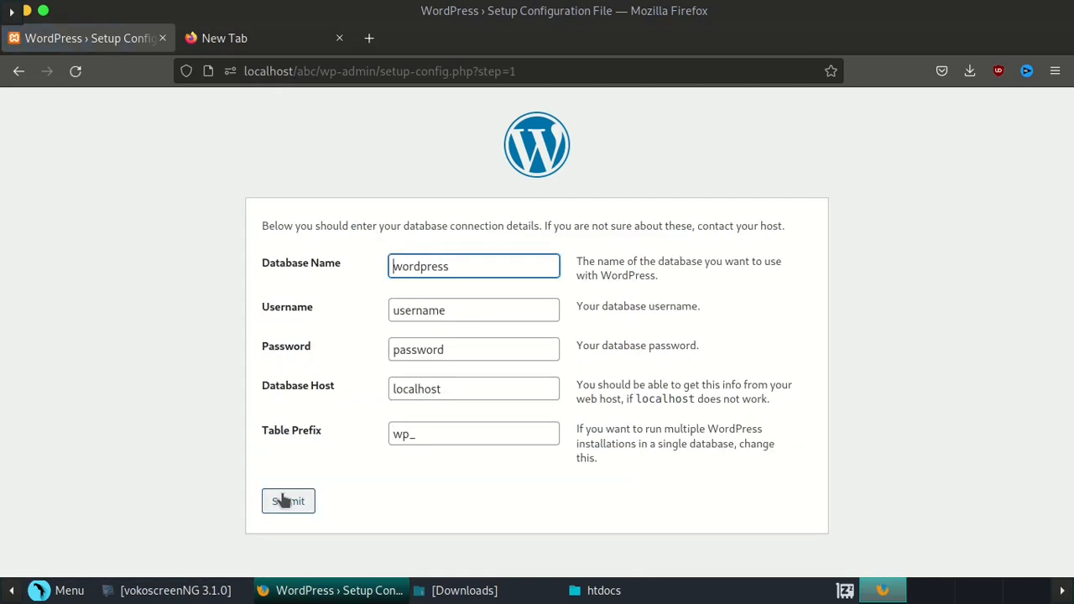
left_click(270, 40)
- Go to localhost and open phpMyAdmin's Databases page
left_click(328, 74)
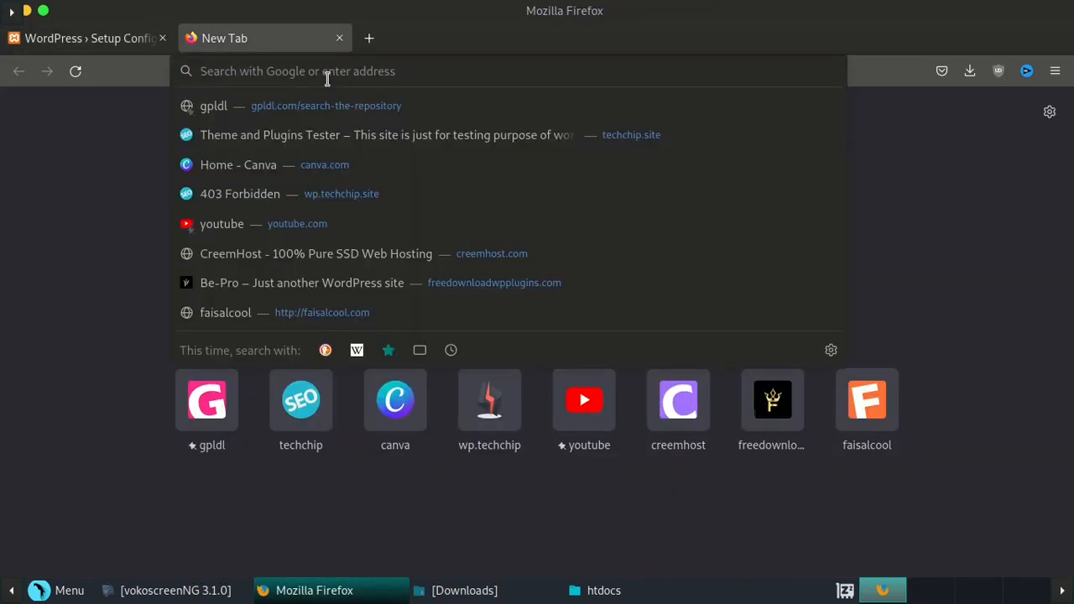
type("lo")
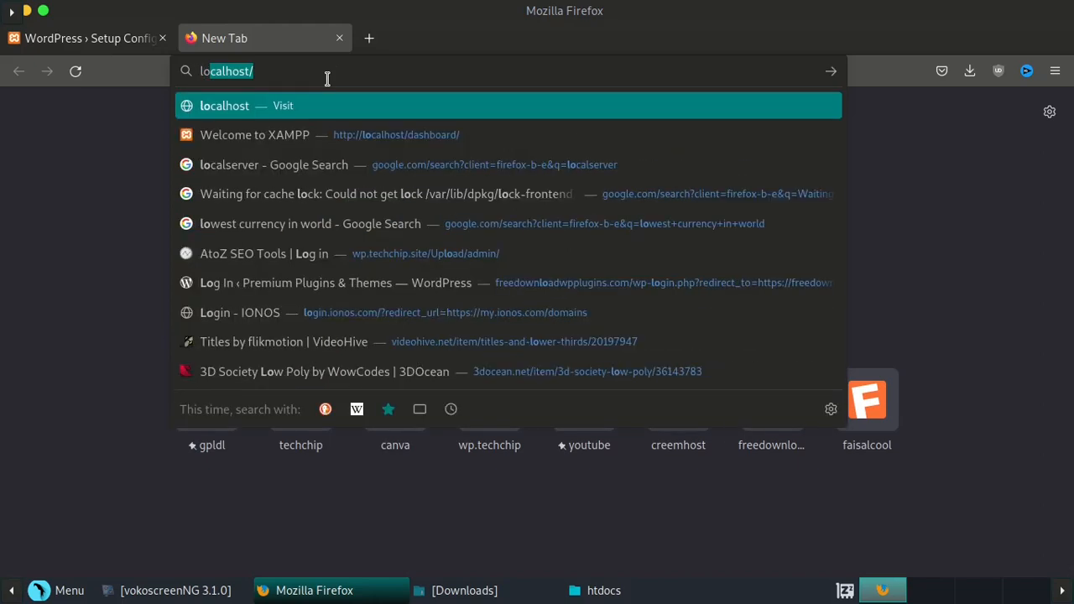
key("Return")
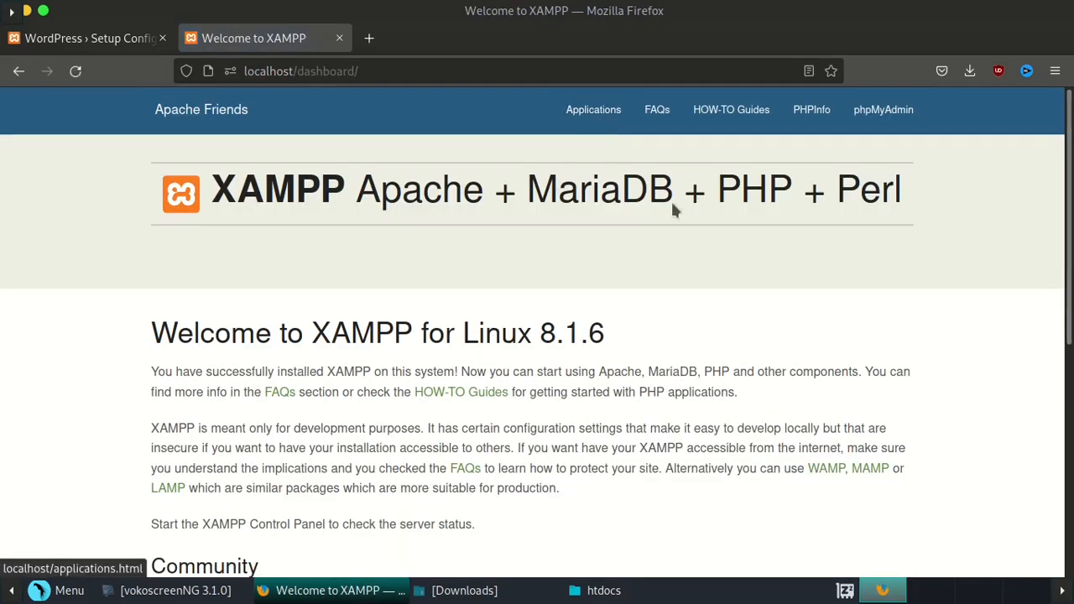
left_click(908, 118)
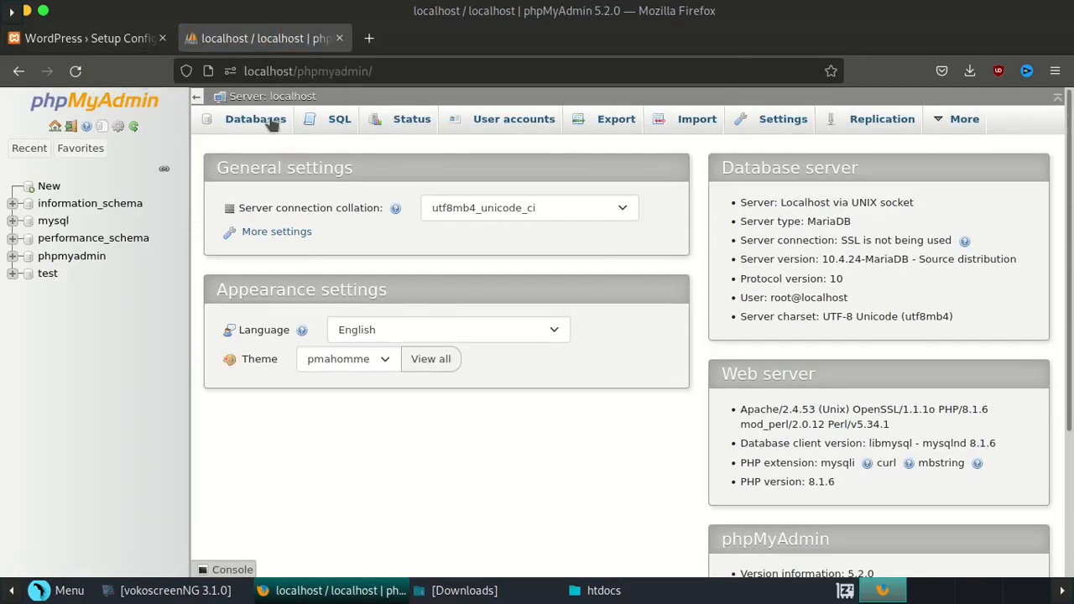
left_click(267, 122)
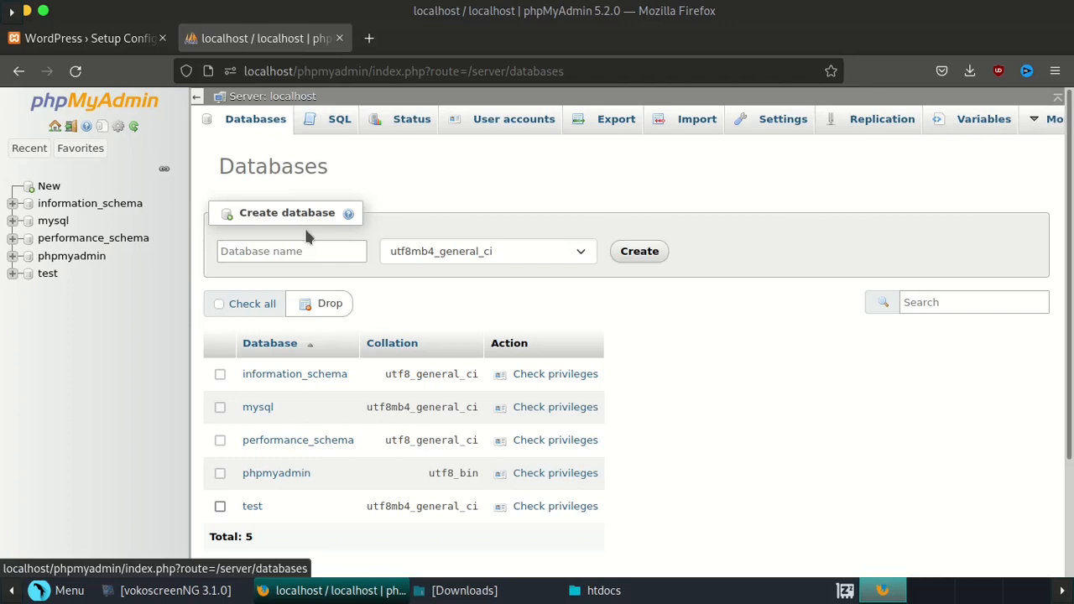
scroll(305, 229, "down", 2)
scroll(307, 238, "up", 2)
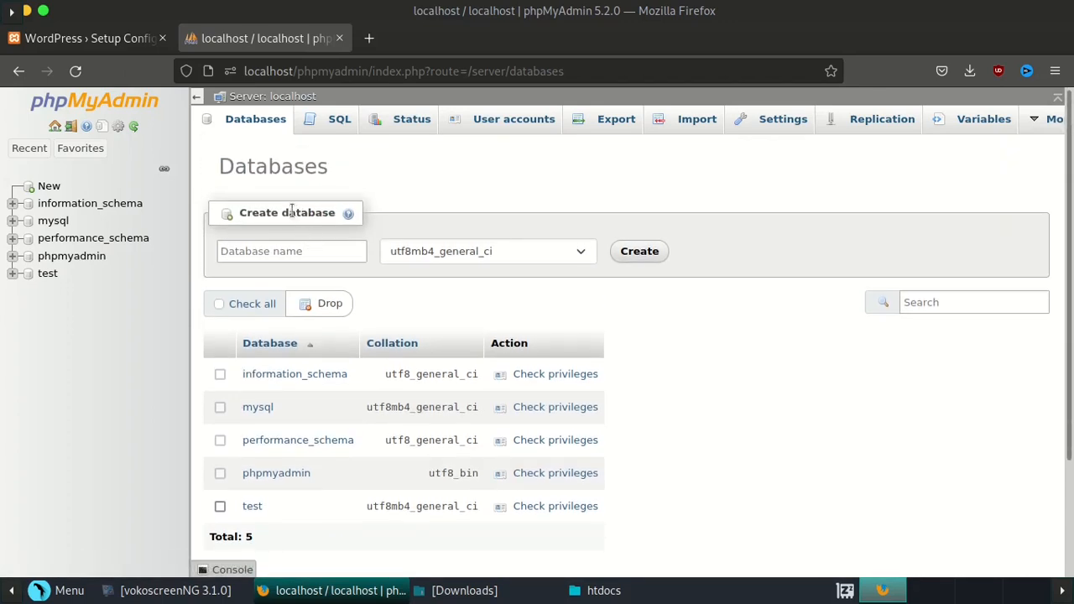
- Create a new database named abctest
left_click(256, 245)
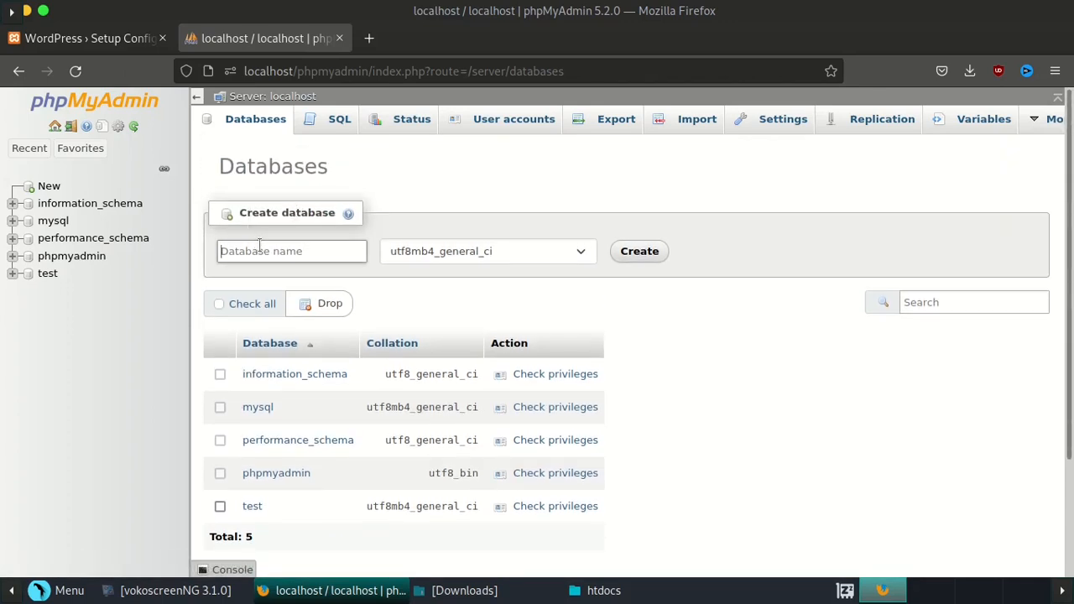
key("Return")
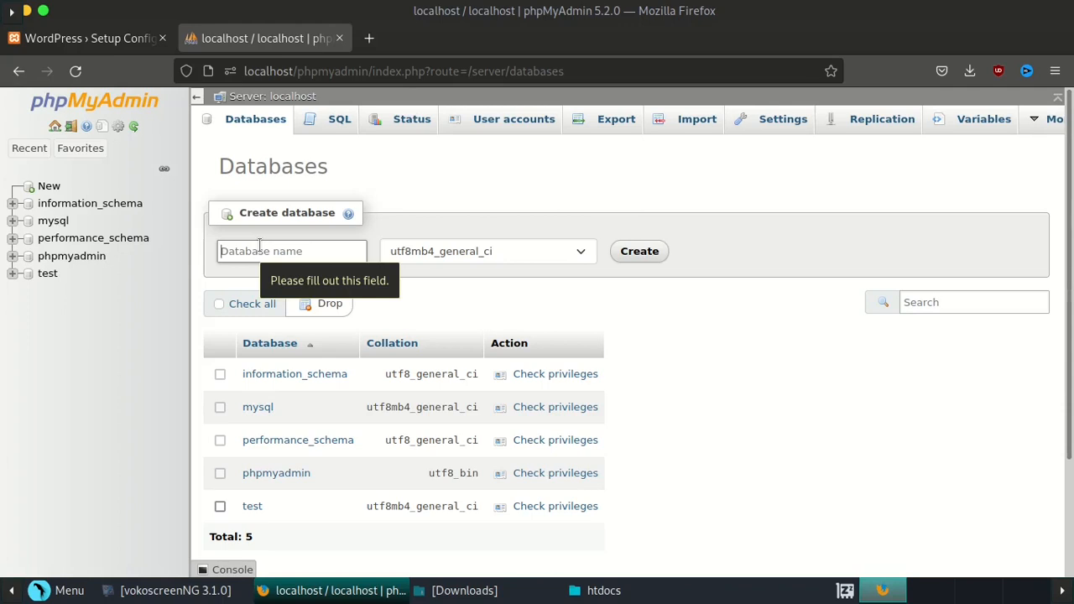
type("abctest")
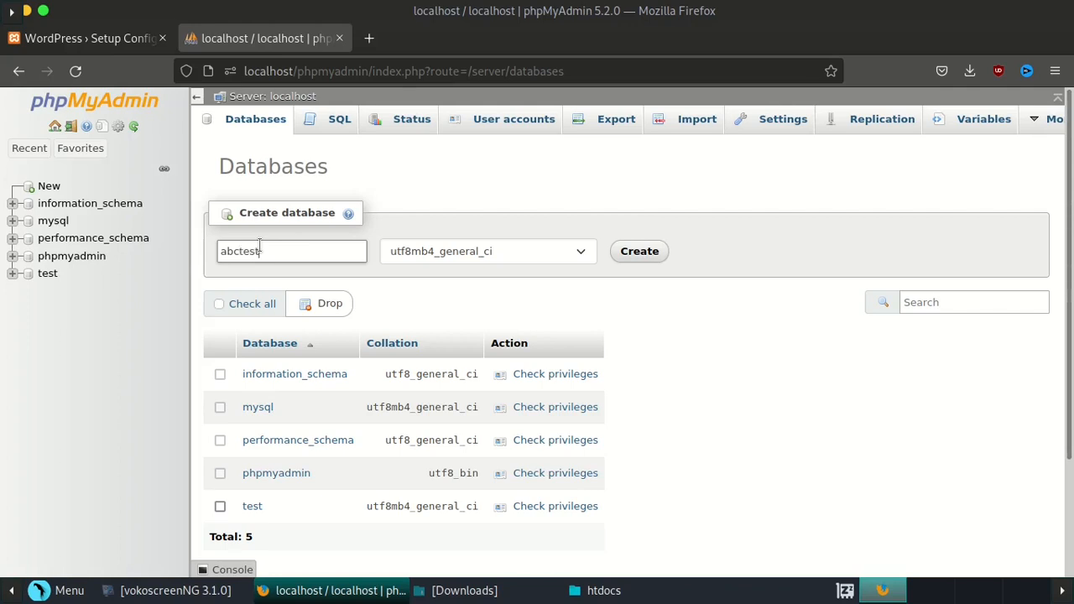
key("Return")
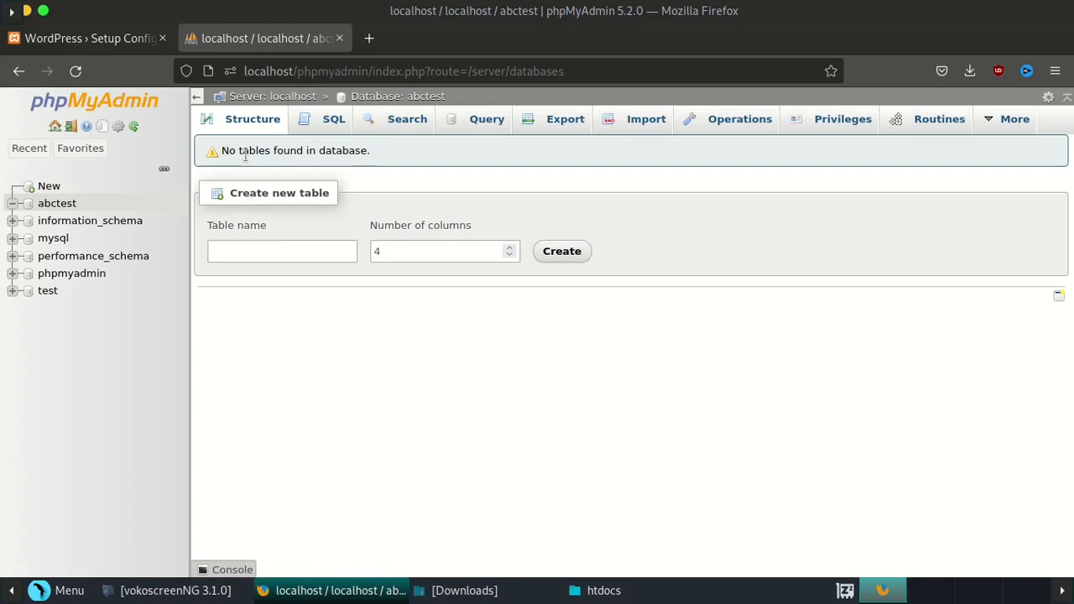
- From the server's Databases list, check privileges on the abctest row
left_click(235, 97)
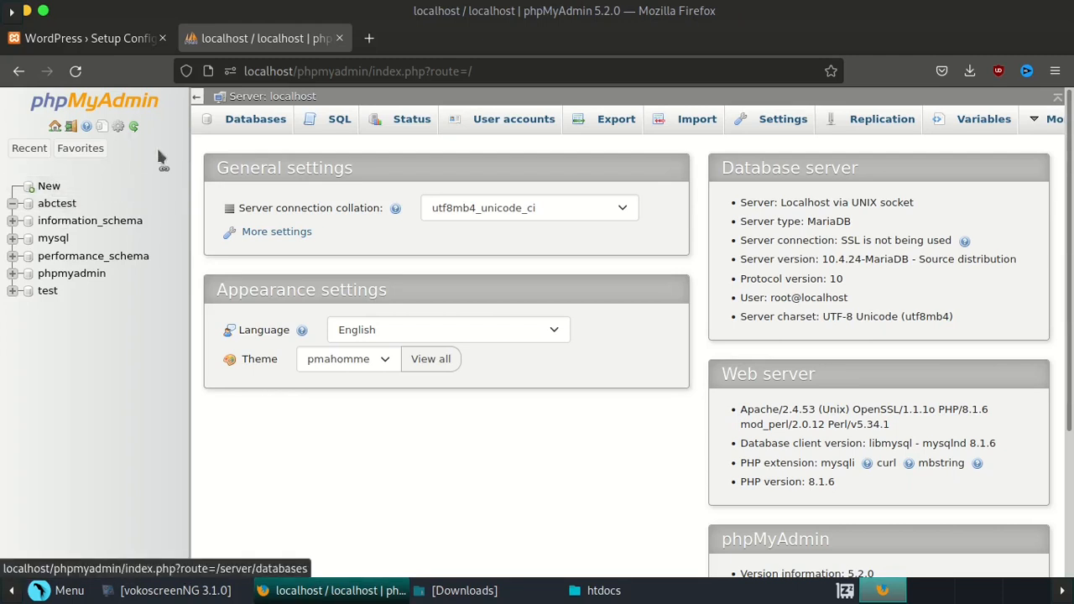
left_click(250, 119)
scroll(296, 233, "down", 3)
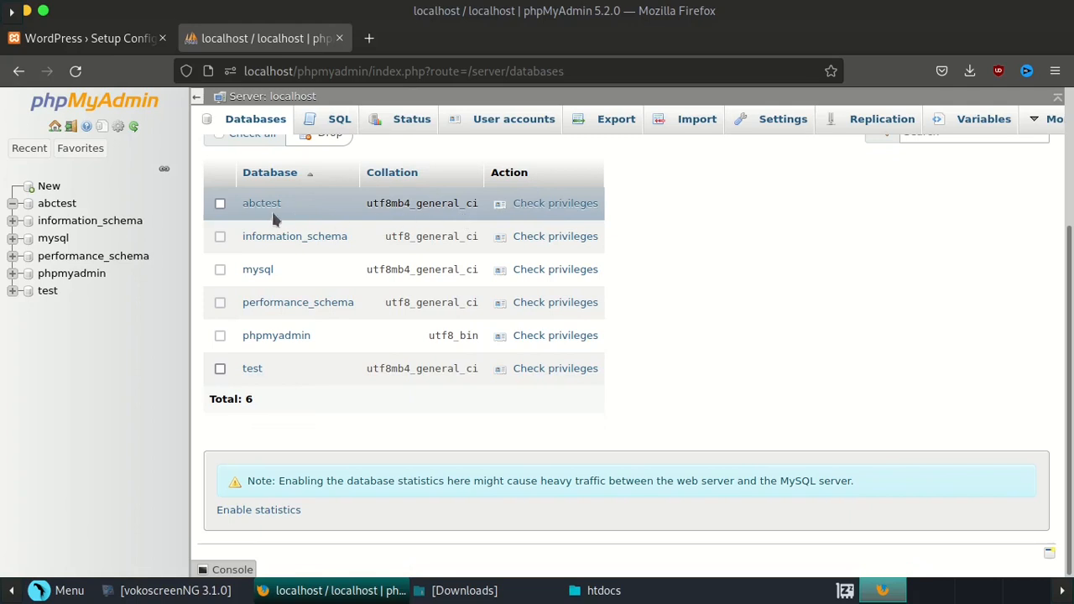
left_click(541, 204)
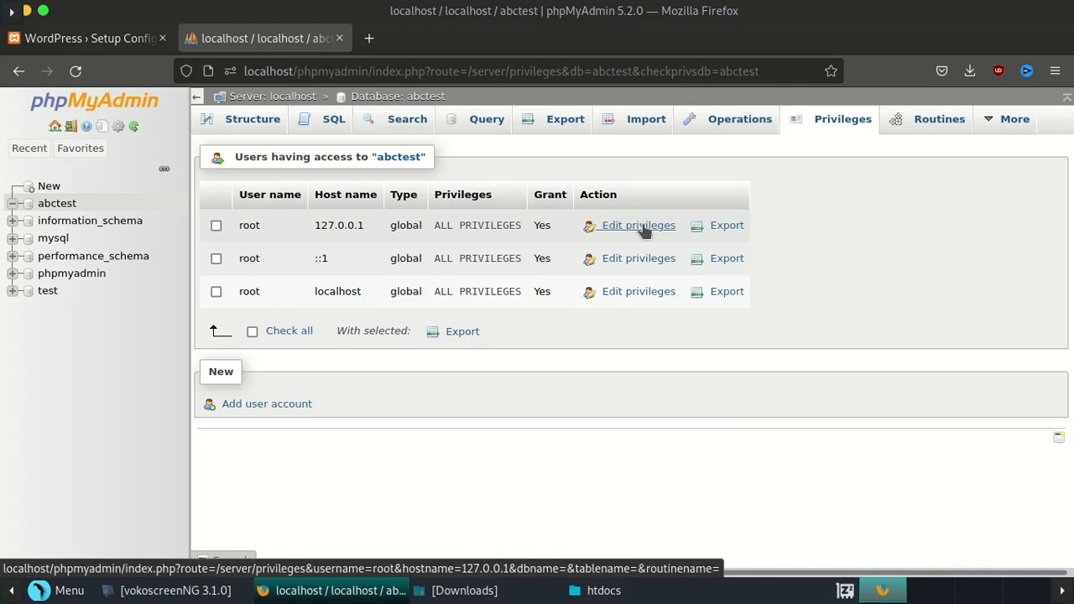
- Edit root@localhost privileges and set a new password, typed twice to confirm
left_click(632, 296)
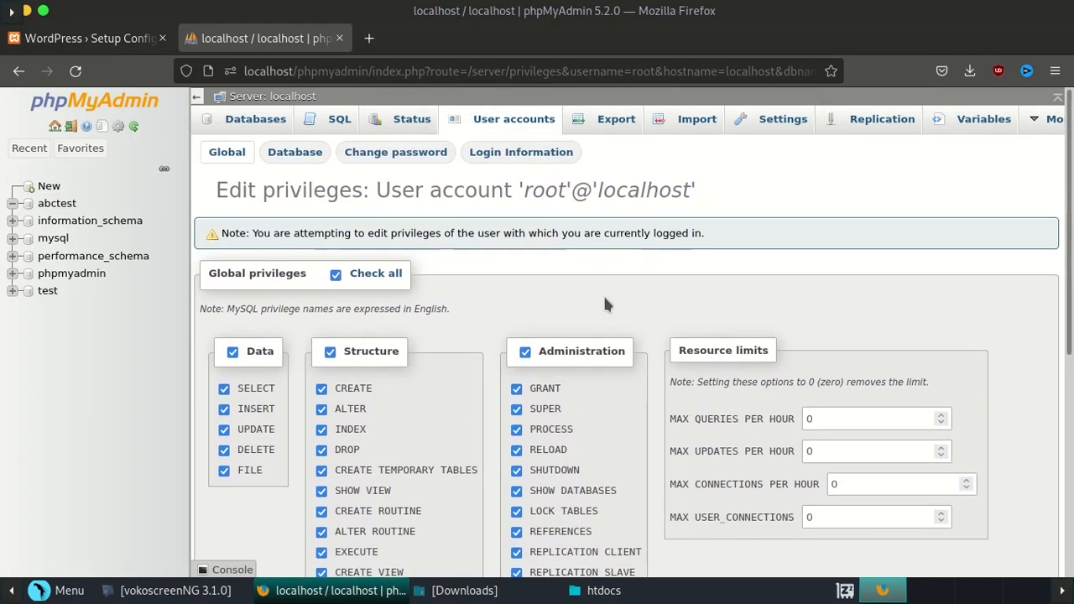
left_click(430, 159)
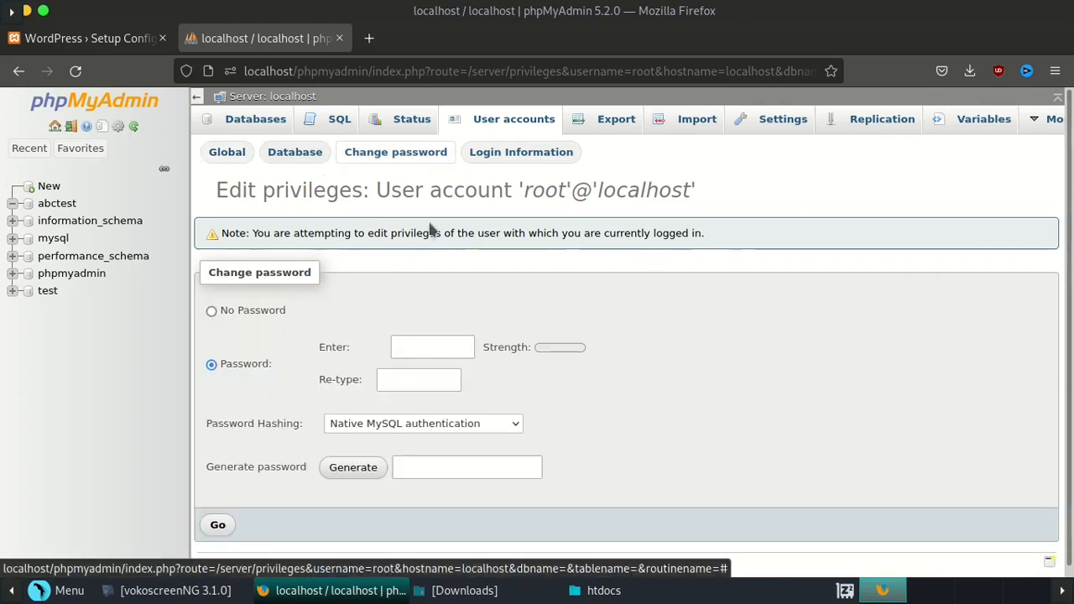
left_click(399, 338)
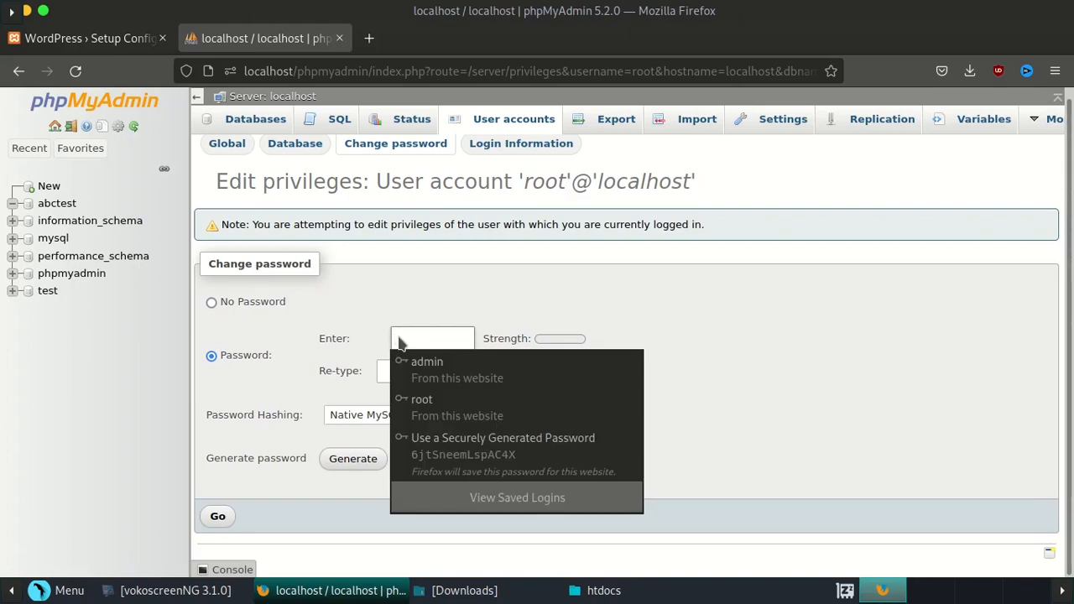
type("●●●")
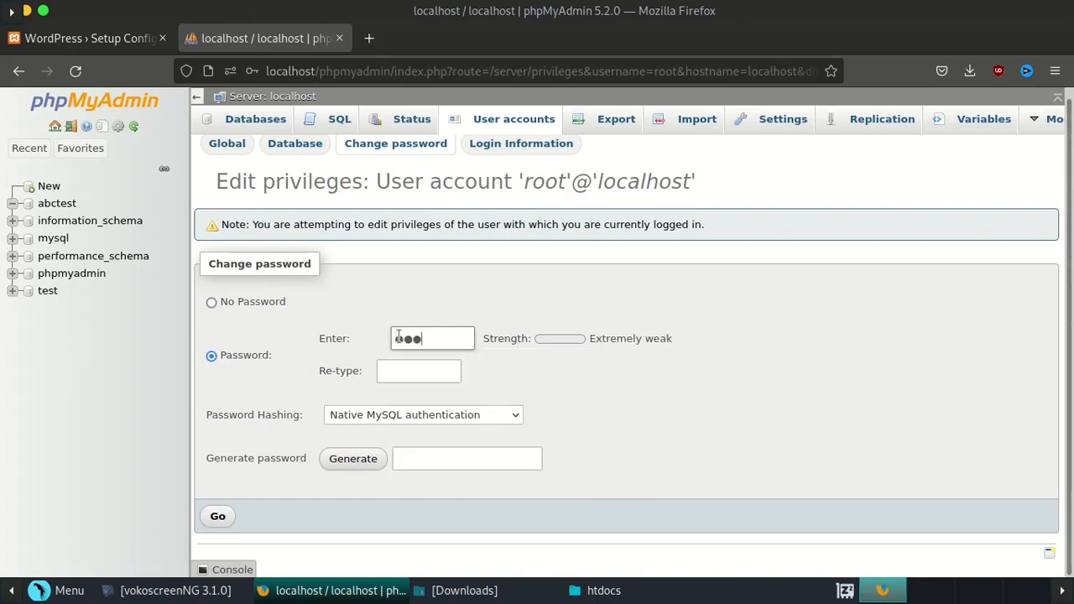
left_click(458, 375)
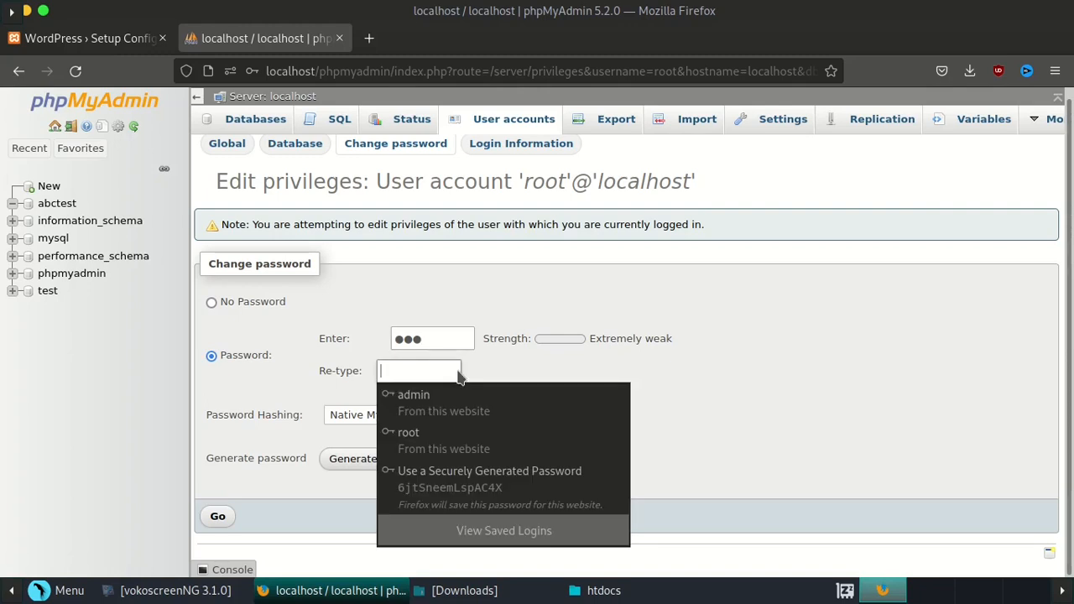
type("●●")
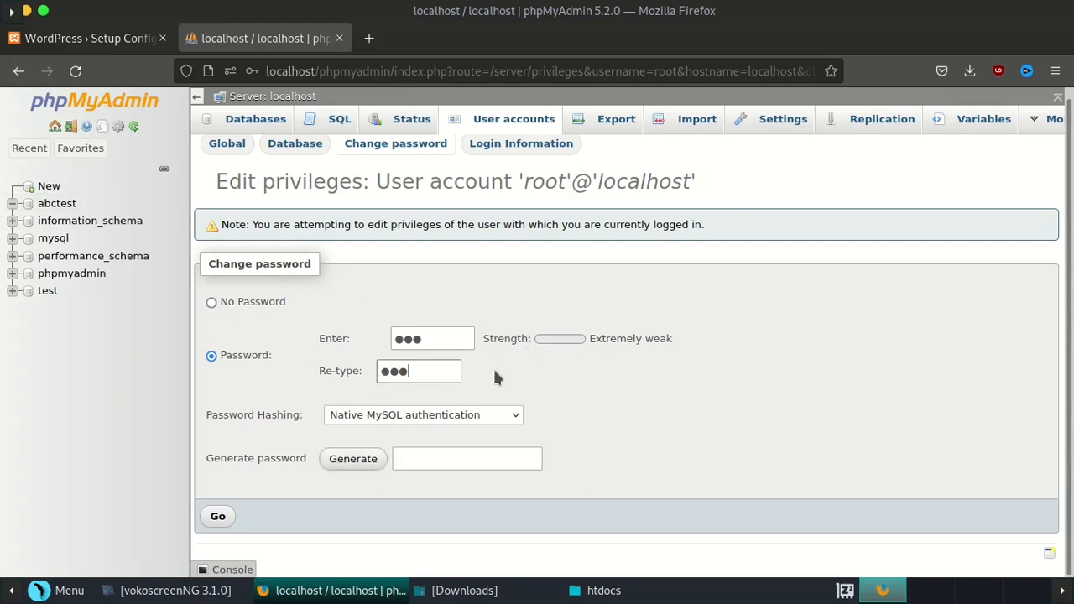
left_click(217, 516)
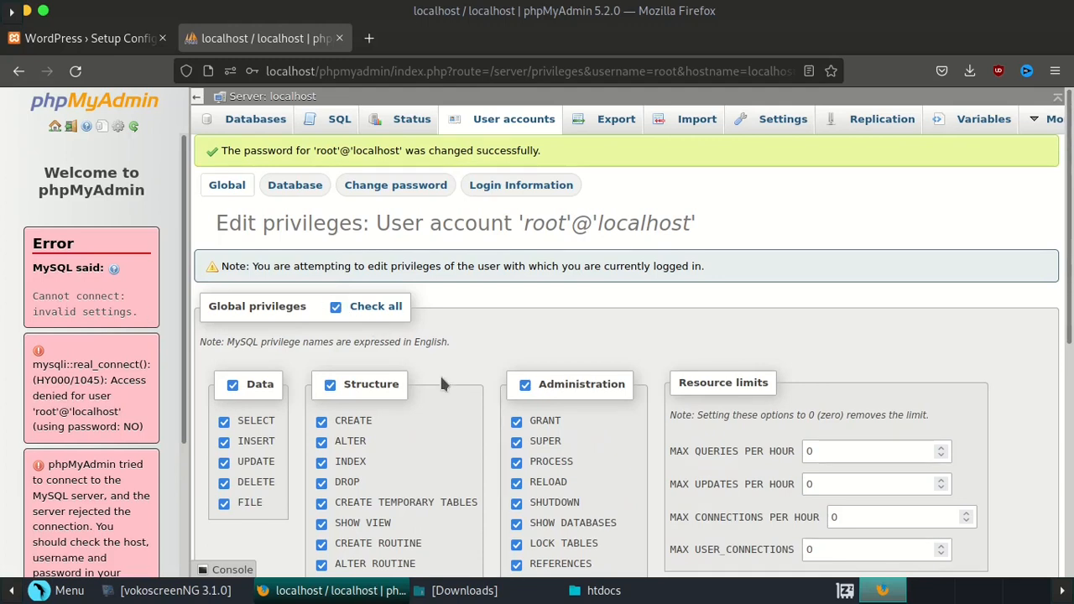
scroll(433, 283, "down", 3)
scroll(434, 286, "up", 3)
- Fill the WordPress database form with abctest, the root user and its password, then submit
left_click(88, 38)
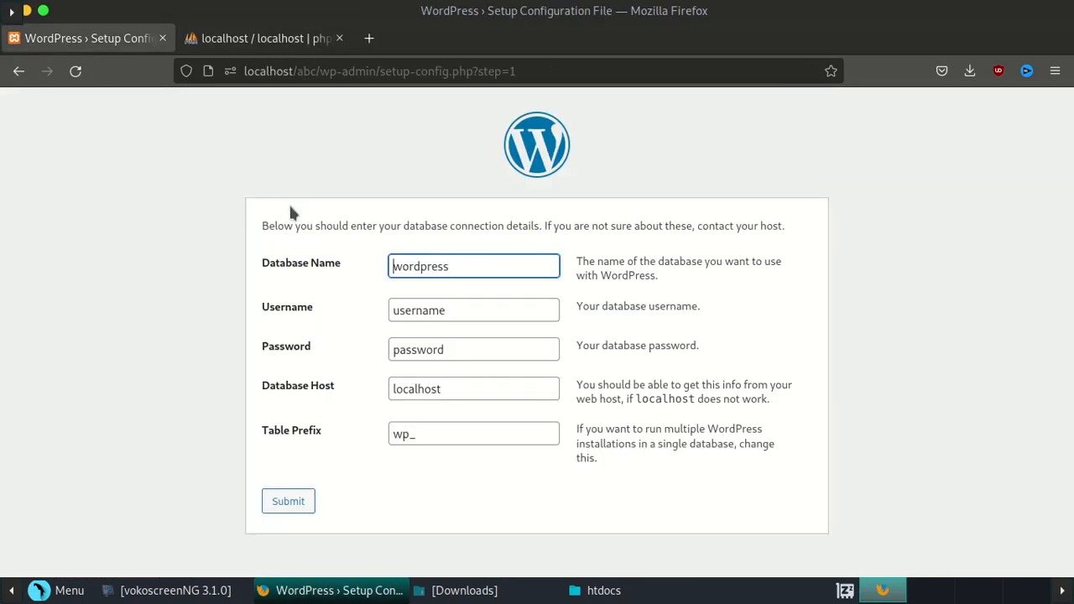
double_click(465, 262)
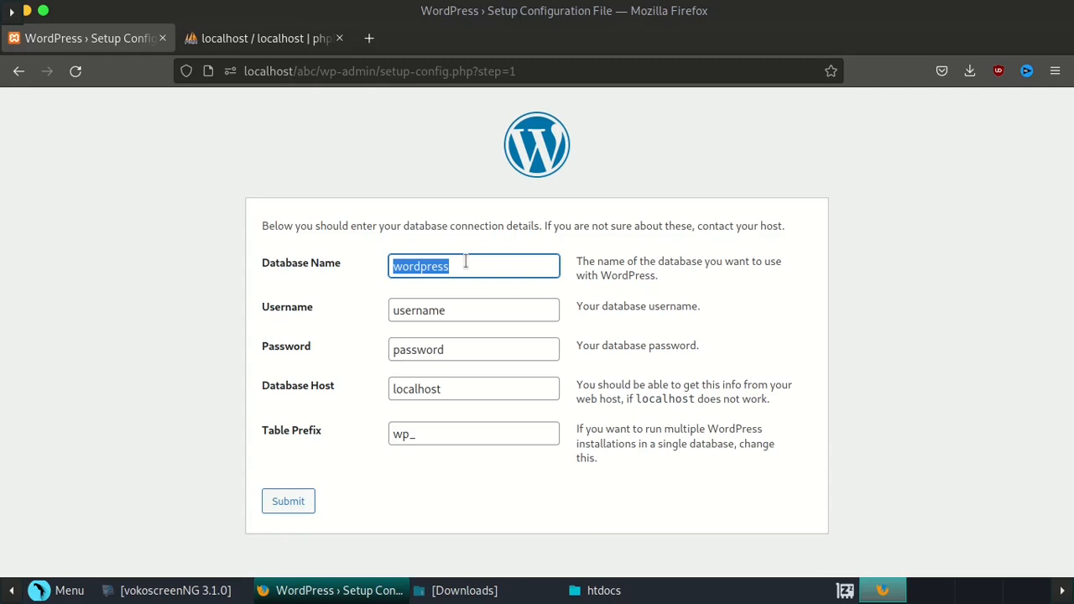
type("abctest")
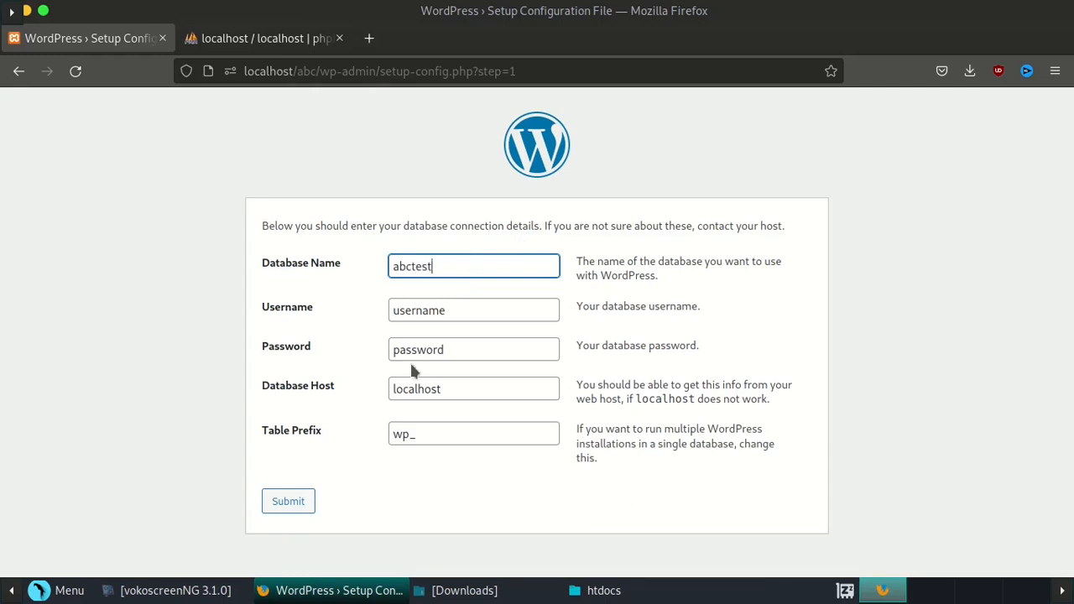
double_click(448, 310)
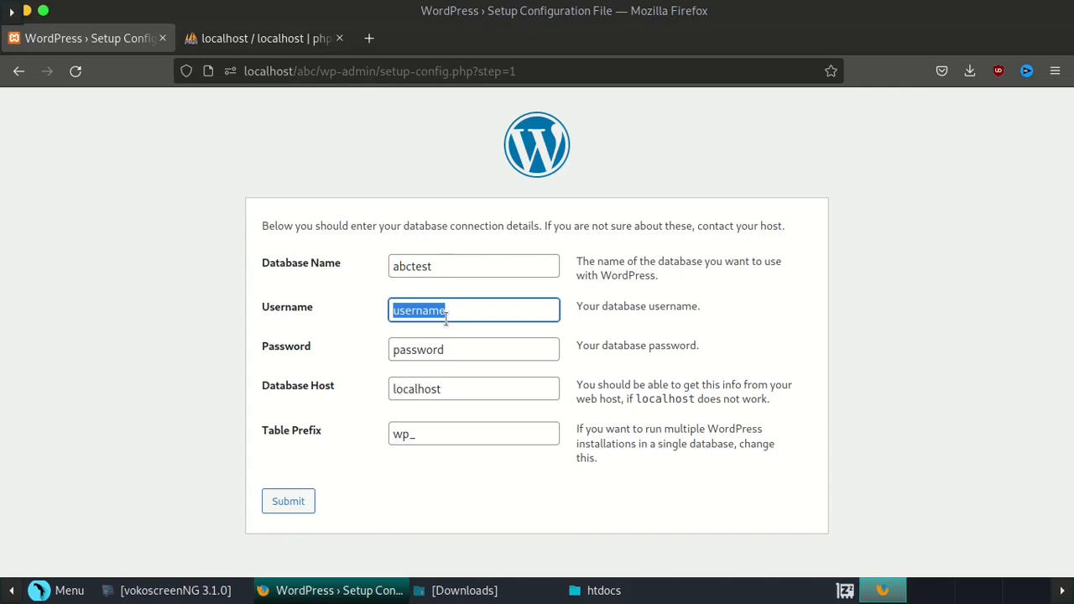
type("root")
double_click(535, 340)
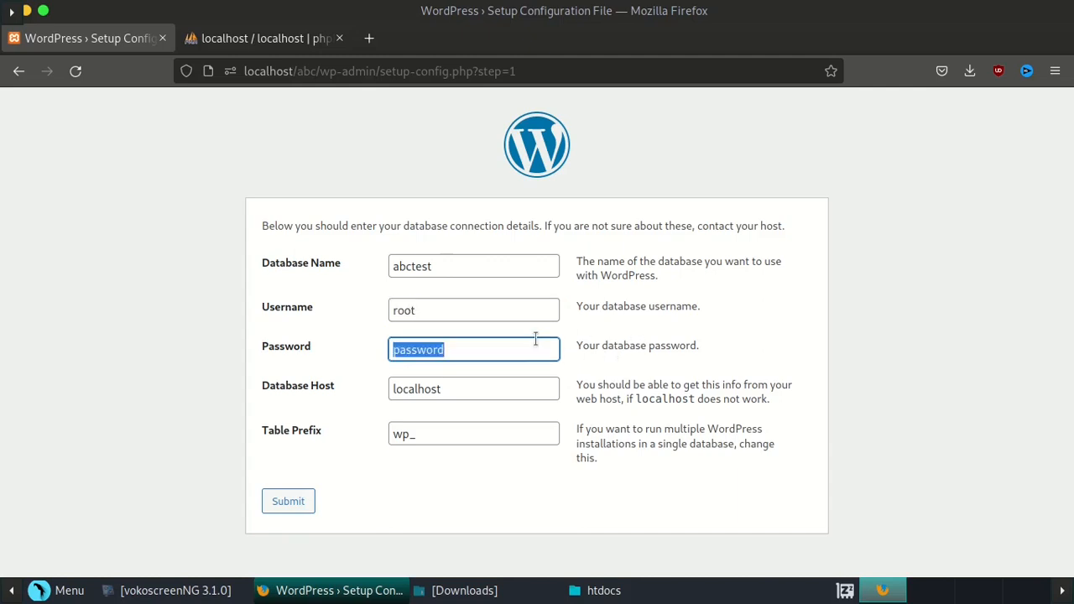
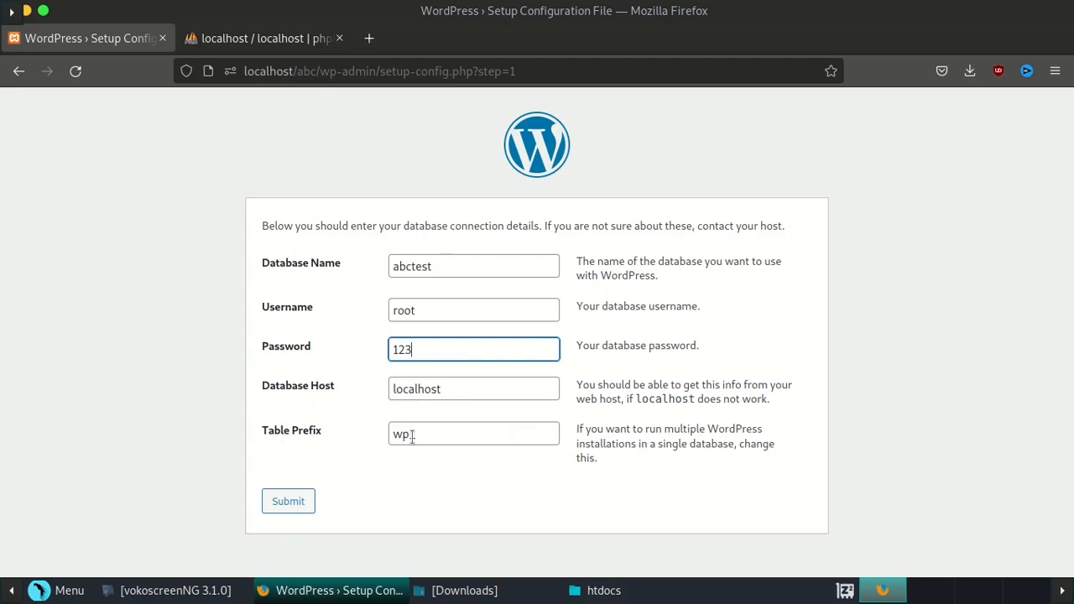
left_click(288, 501)
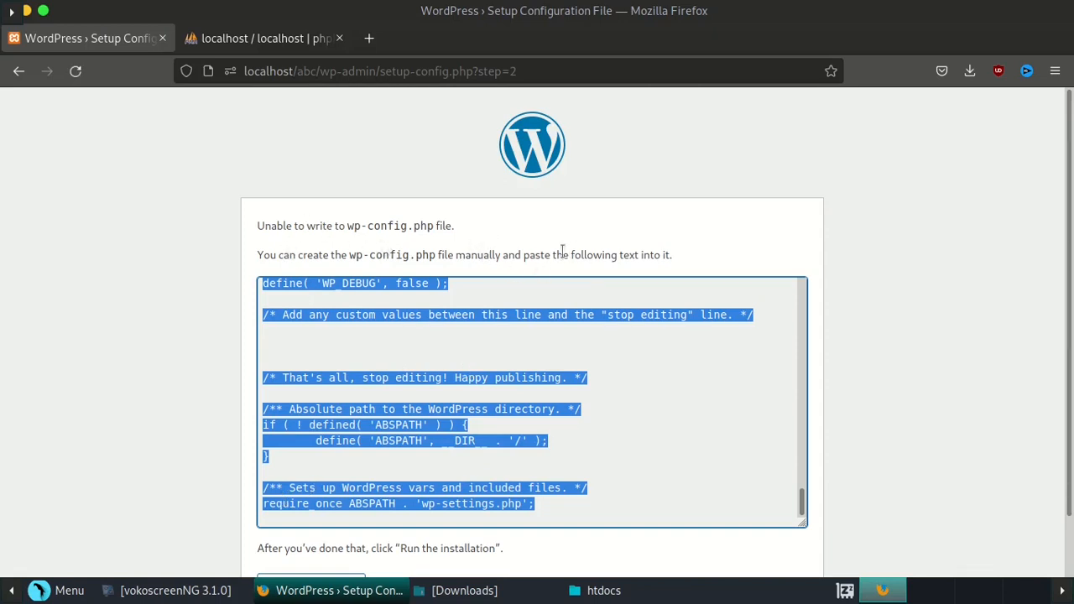
- Copy the generated wp-config.php text and switch to the file manager
right_click(350, 287)
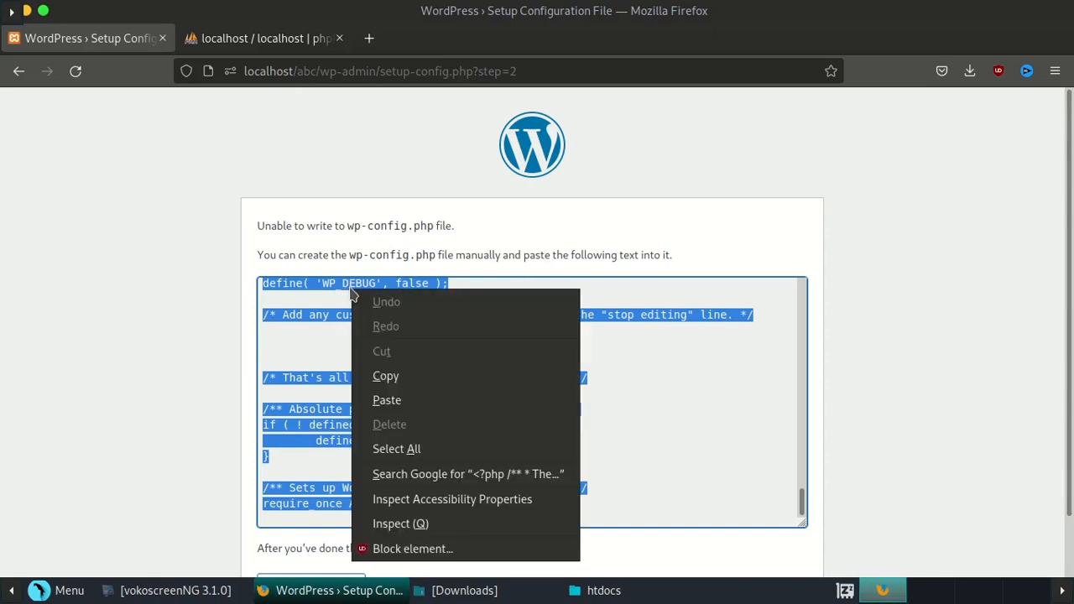
left_click(388, 377)
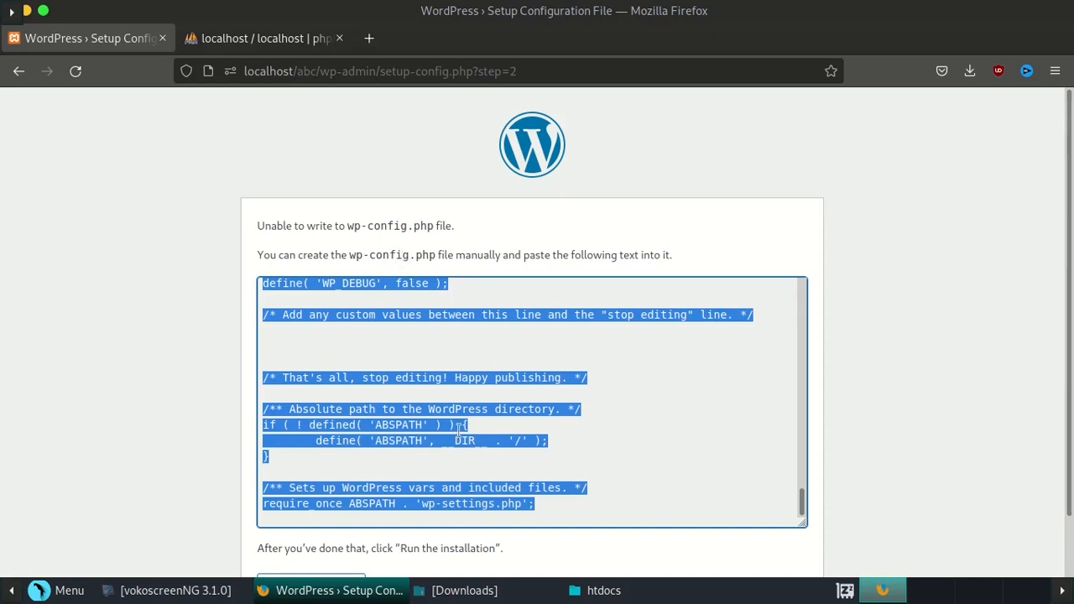
left_click(464, 590)
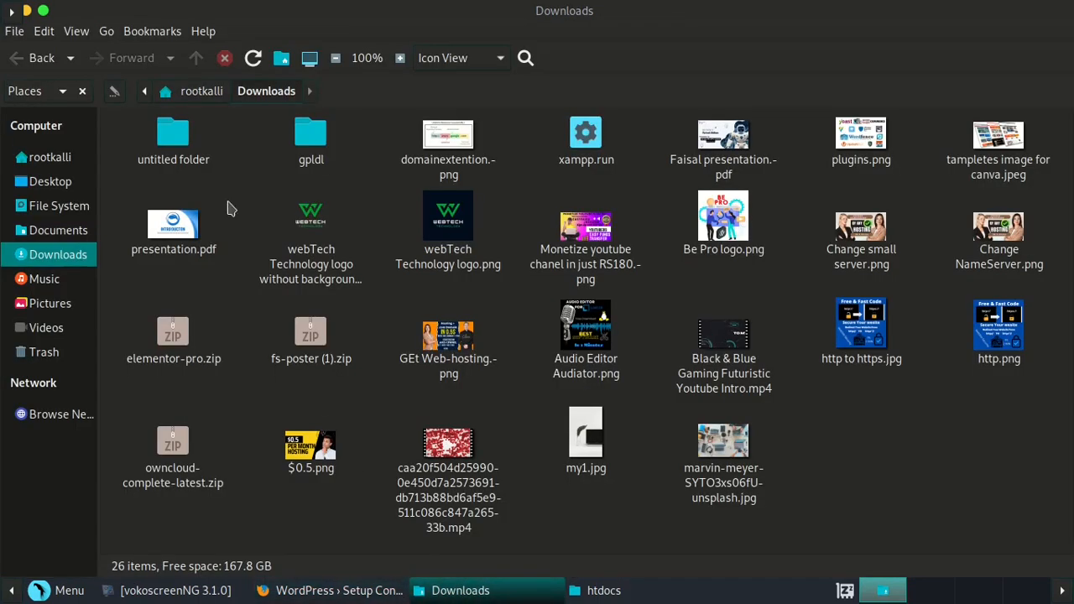
- Navigate in Caja to the /opt/lampp/htdocs/abc folder
left_click(56, 205)
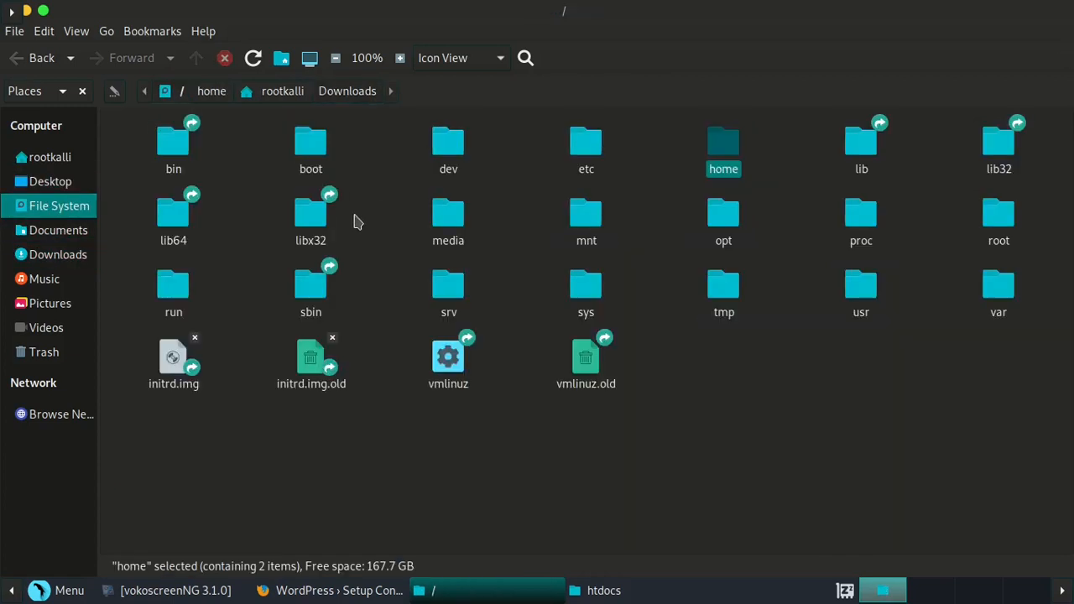
double_click(730, 235)
double_click(302, 135)
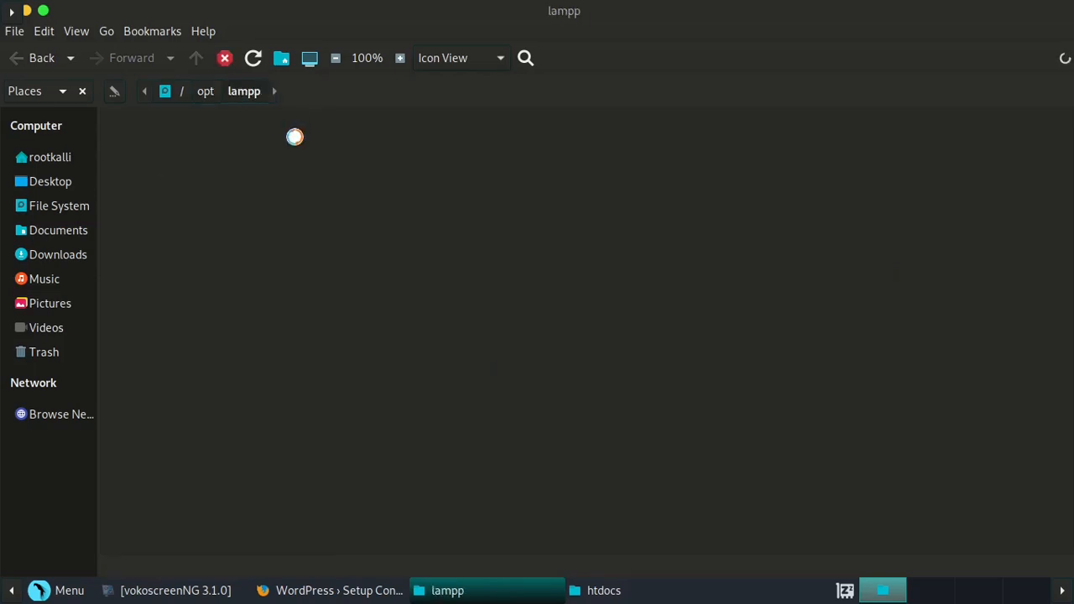
double_click(178, 193)
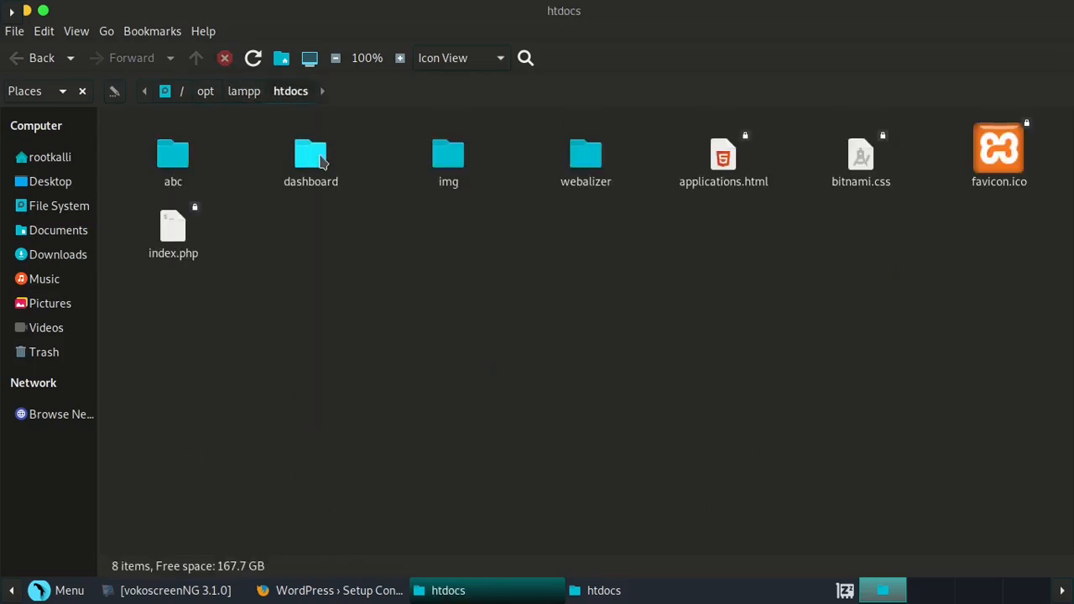
left_click(183, 164)
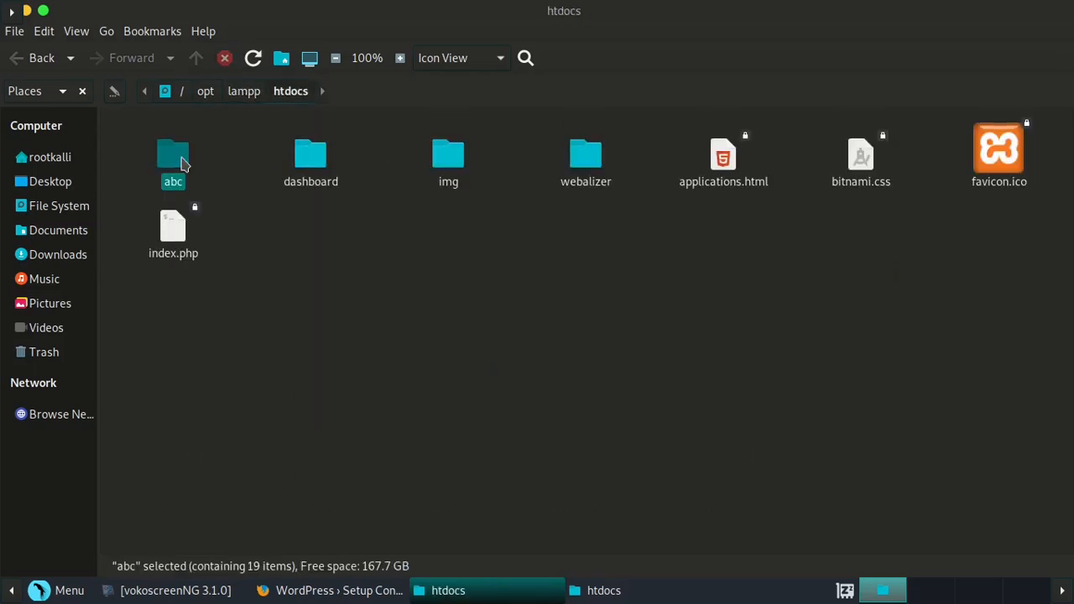
double_click(182, 164)
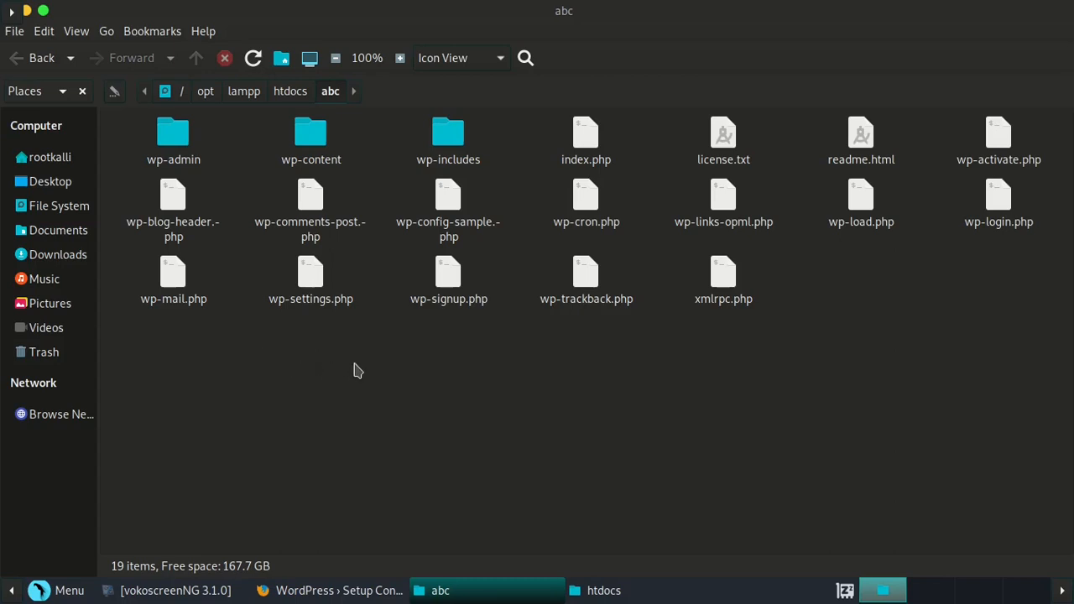
left_click(295, 587)
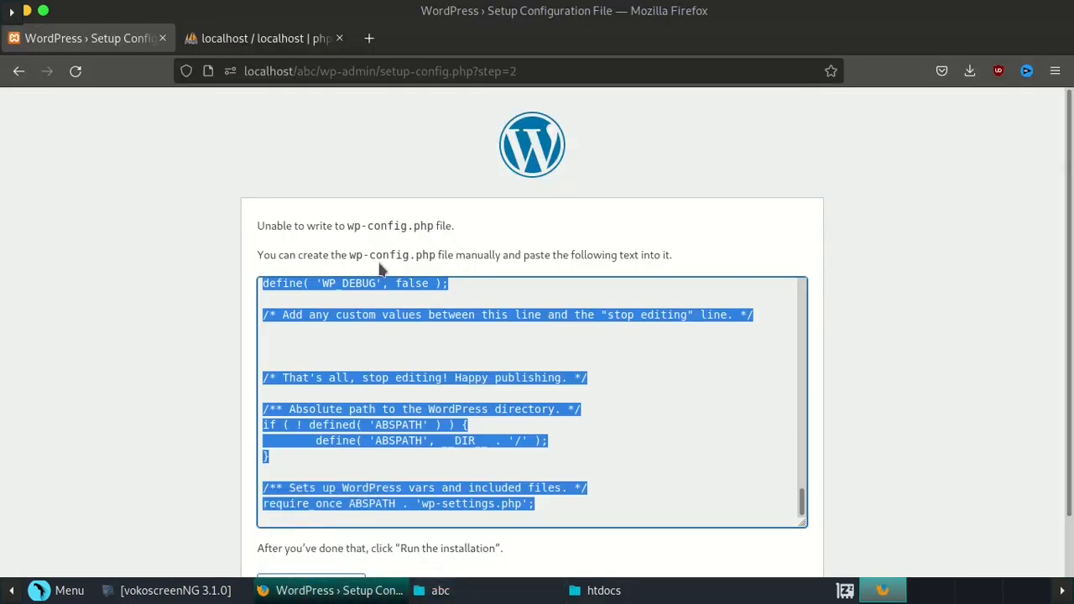
left_click(520, 590)
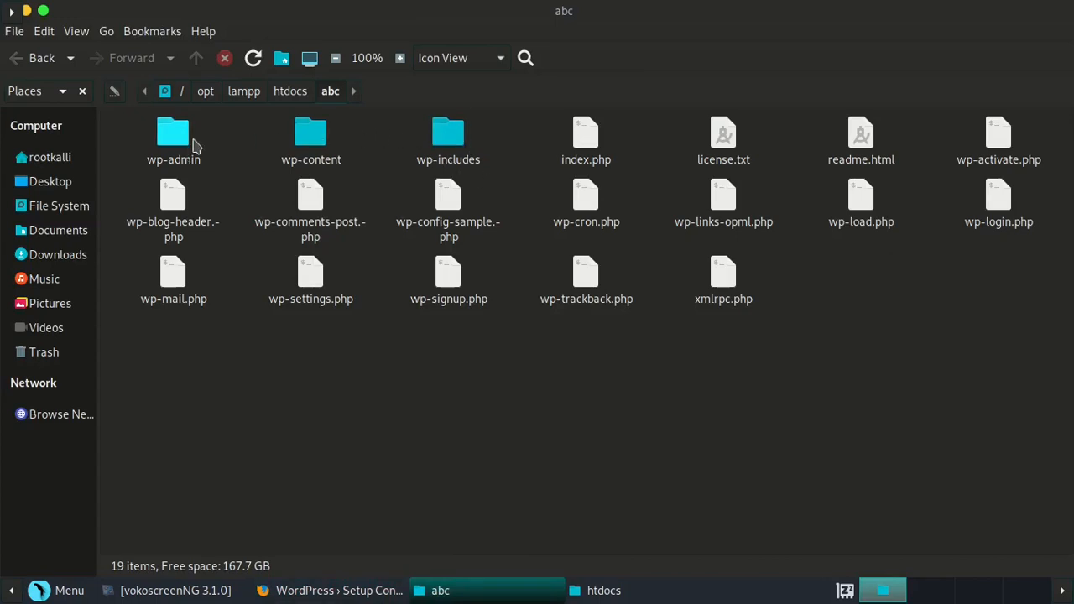
double_click(311, 132)
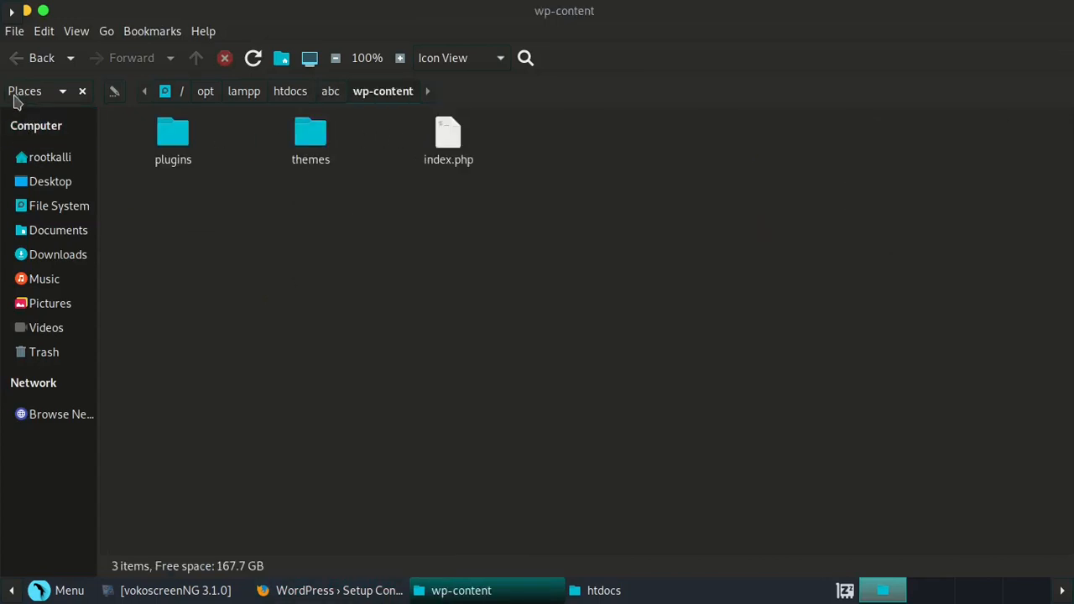
left_click(22, 59)
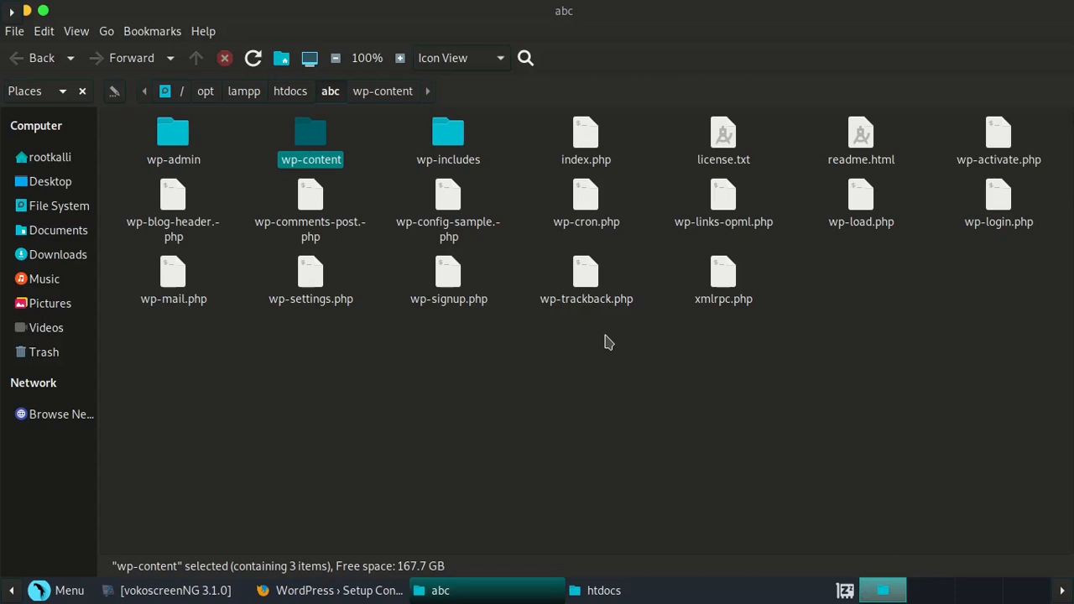
- Create an empty file named wp-config.php in abc and open it in Pluma
right_click(609, 342)
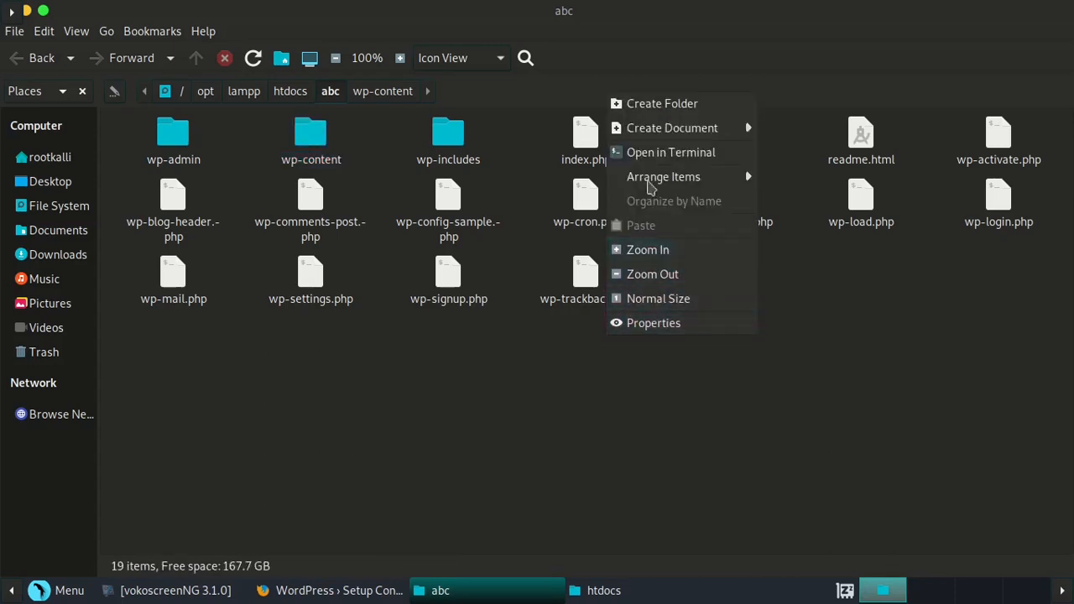
mouse_move(655, 134)
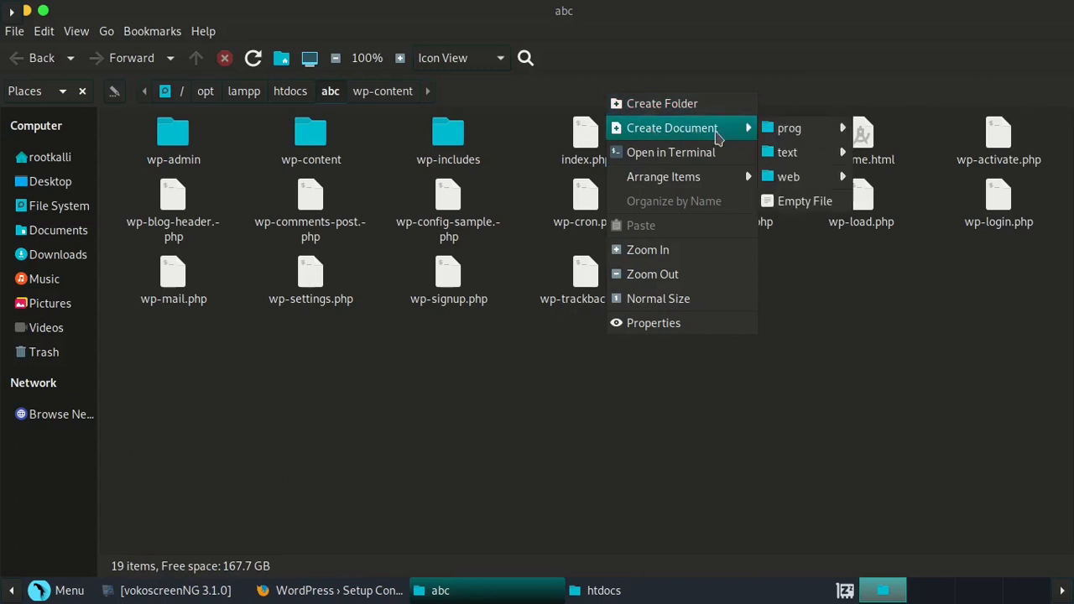
mouse_move(788, 137)
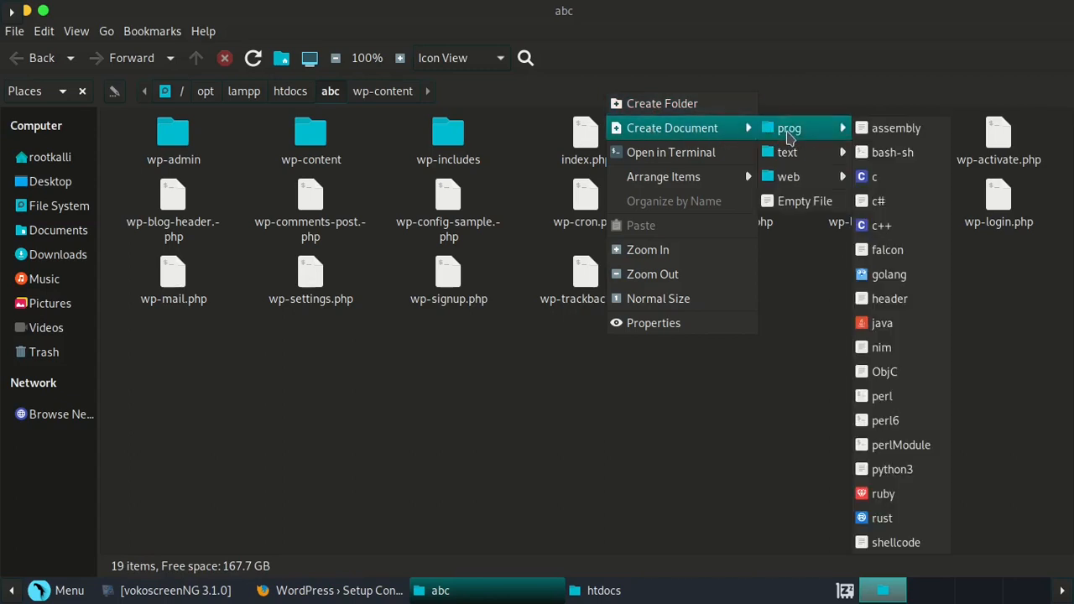
left_click(793, 201)
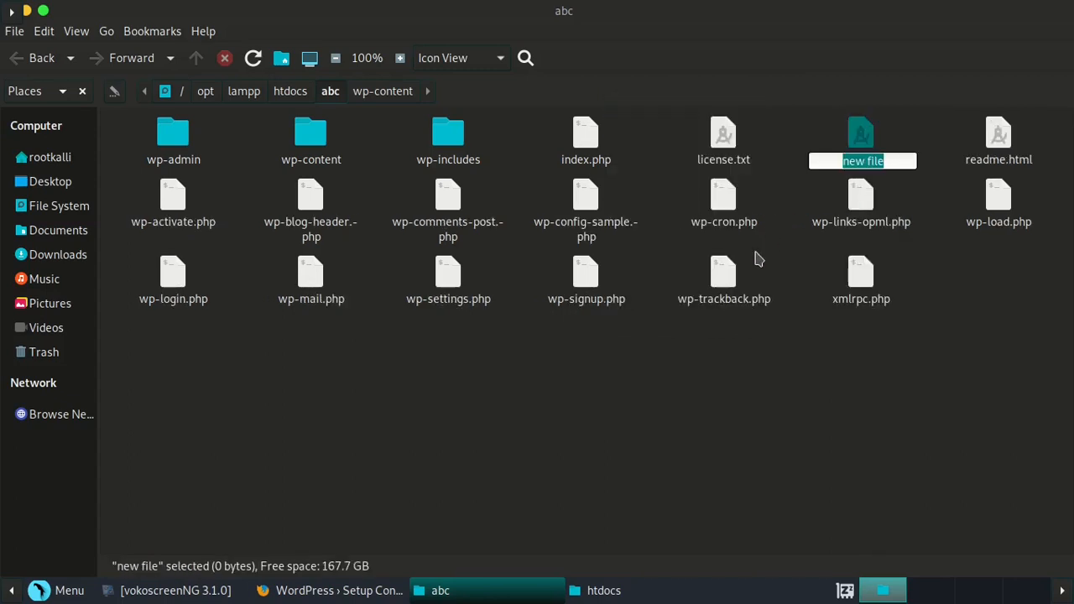
type("w")
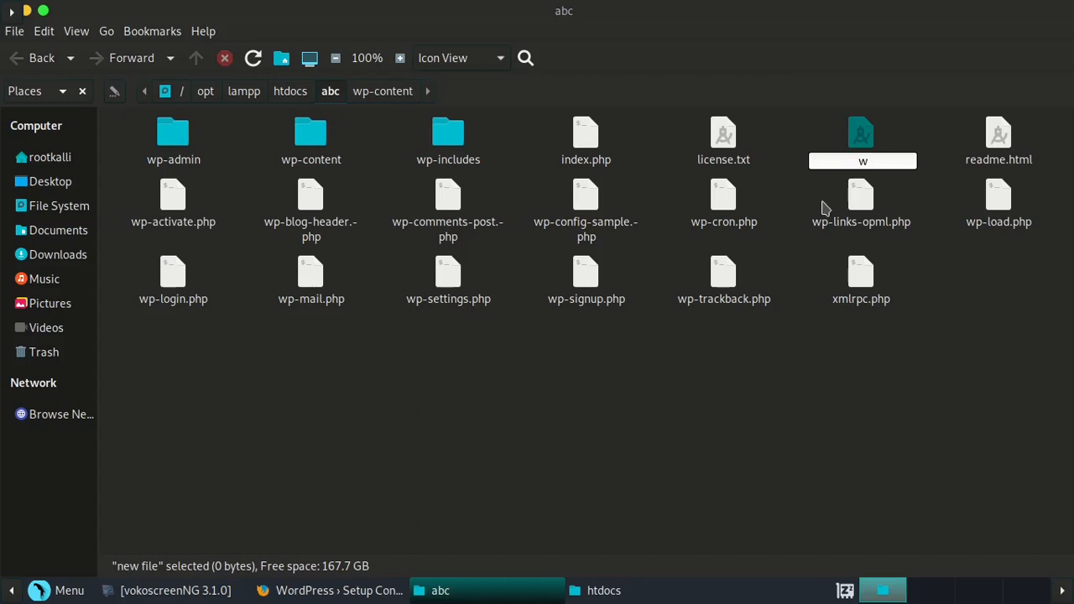
type("p-config.php")
key("Return")
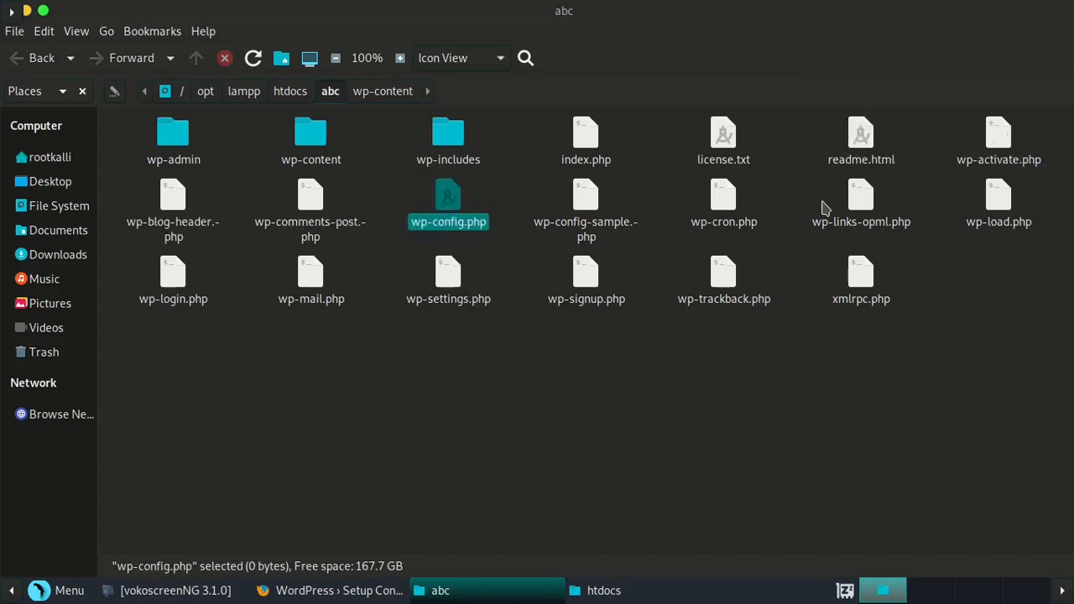
double_click(447, 202)
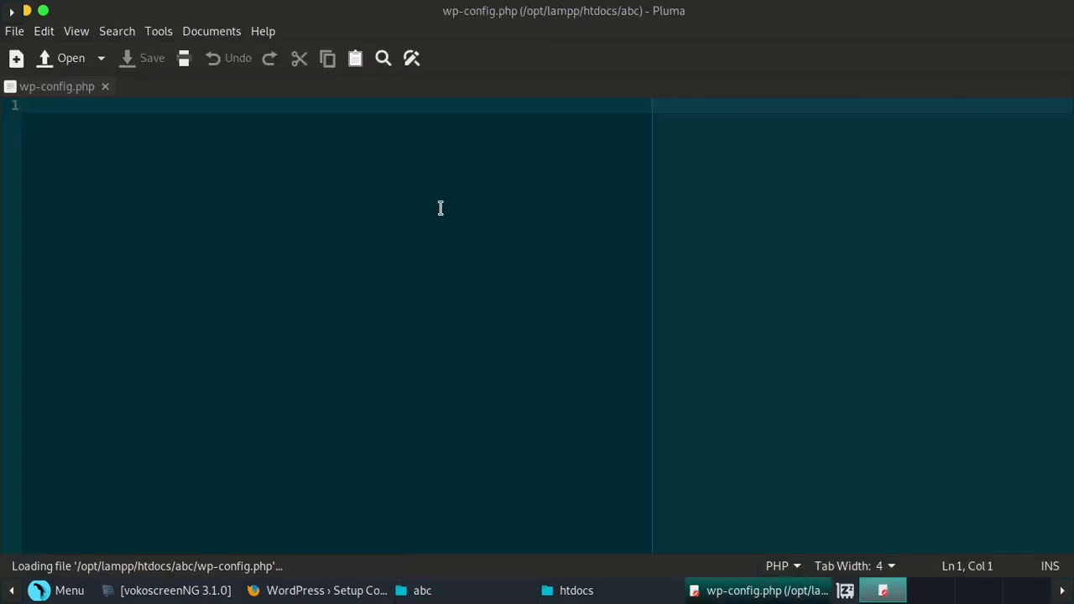
- Paste the copied configuration into wp-config.php and close Pluma, saving the file
key("ctrl+v")
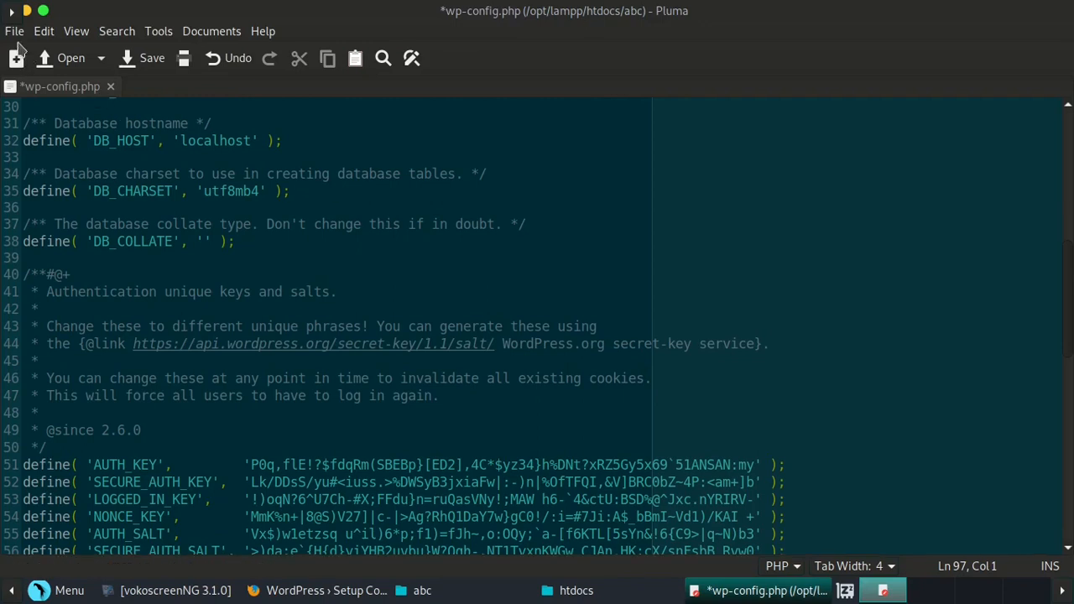
left_click(159, 31)
left_click(159, 31)
left_click_drag(150, 12, 159, 52)
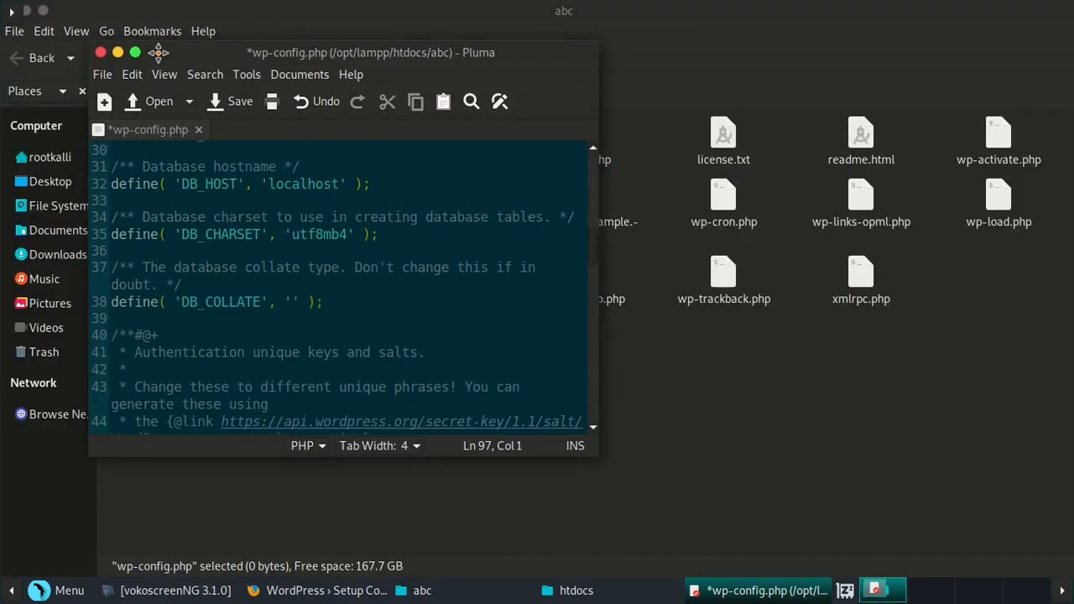
left_click(100, 53)
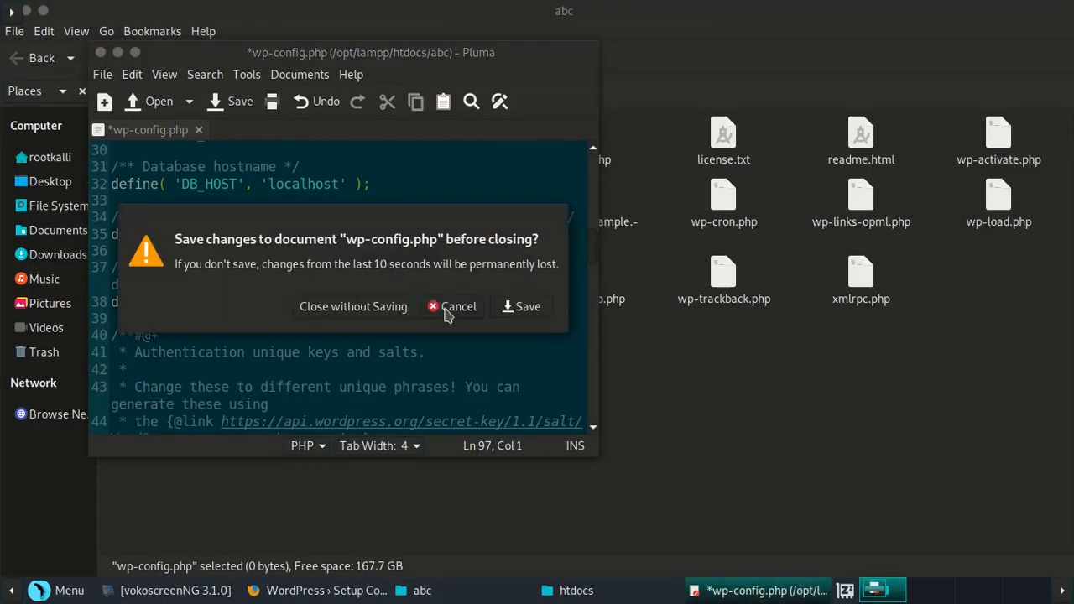
left_click(506, 307)
left_click(501, 419)
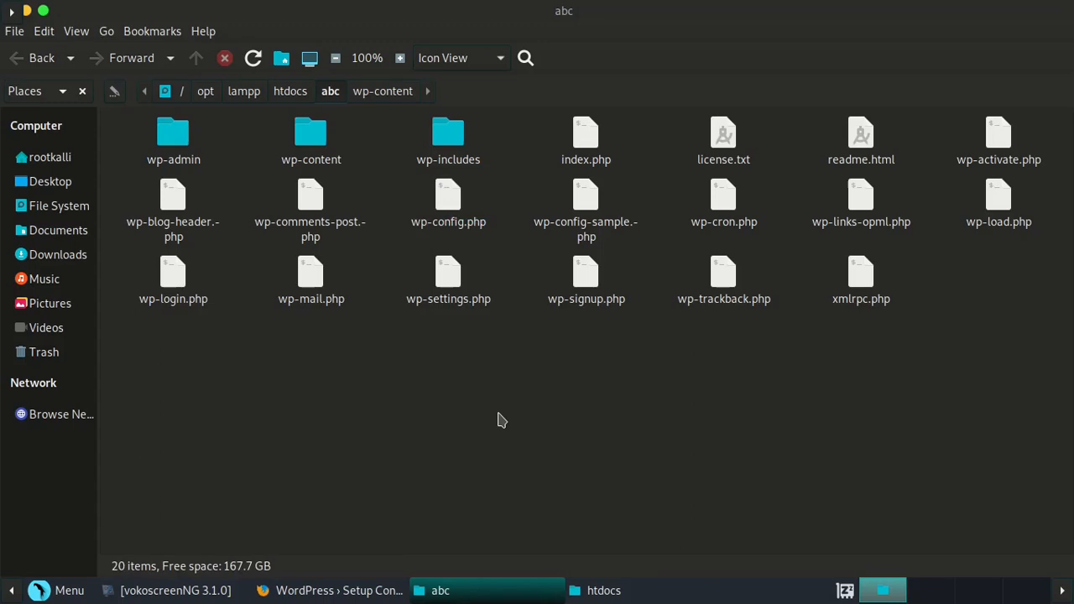
- Return to the WordPress setup page and start the installation
left_click(379, 591)
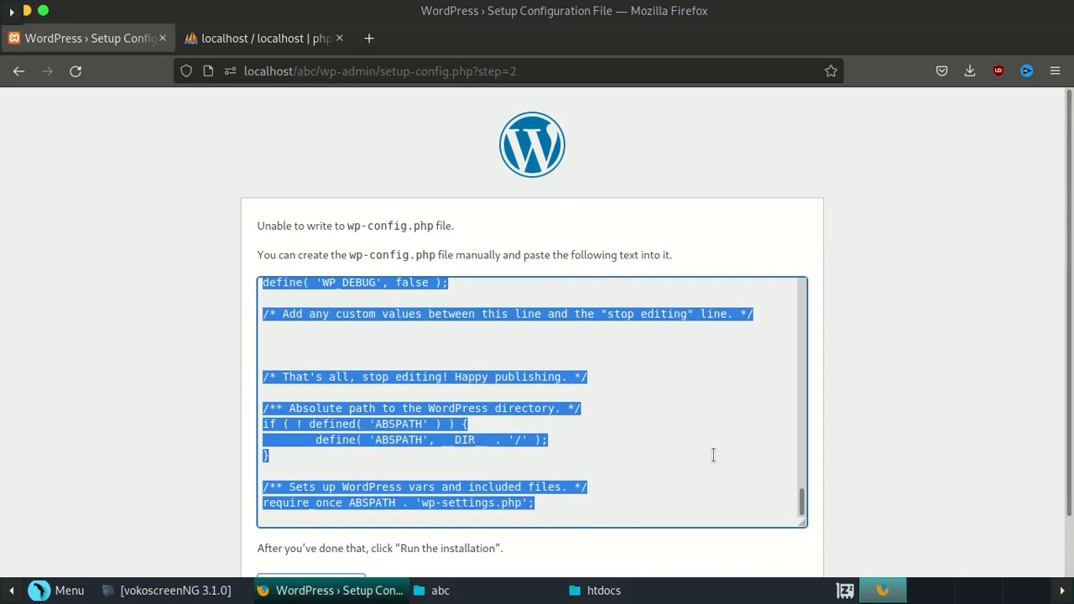
left_click(826, 221)
scroll(894, 293, "down", 2)
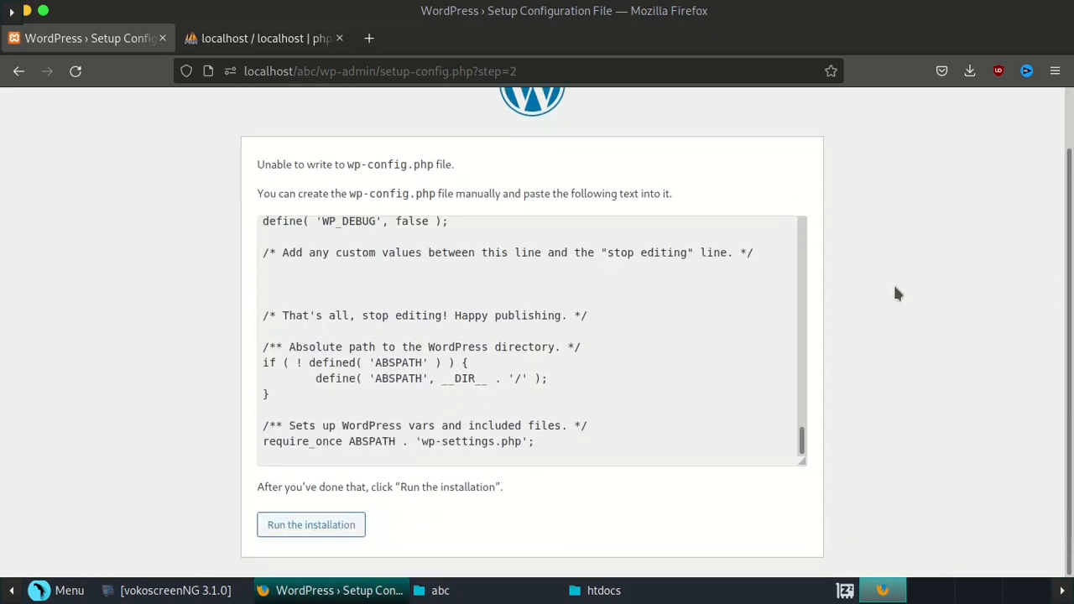
left_click(311, 525)
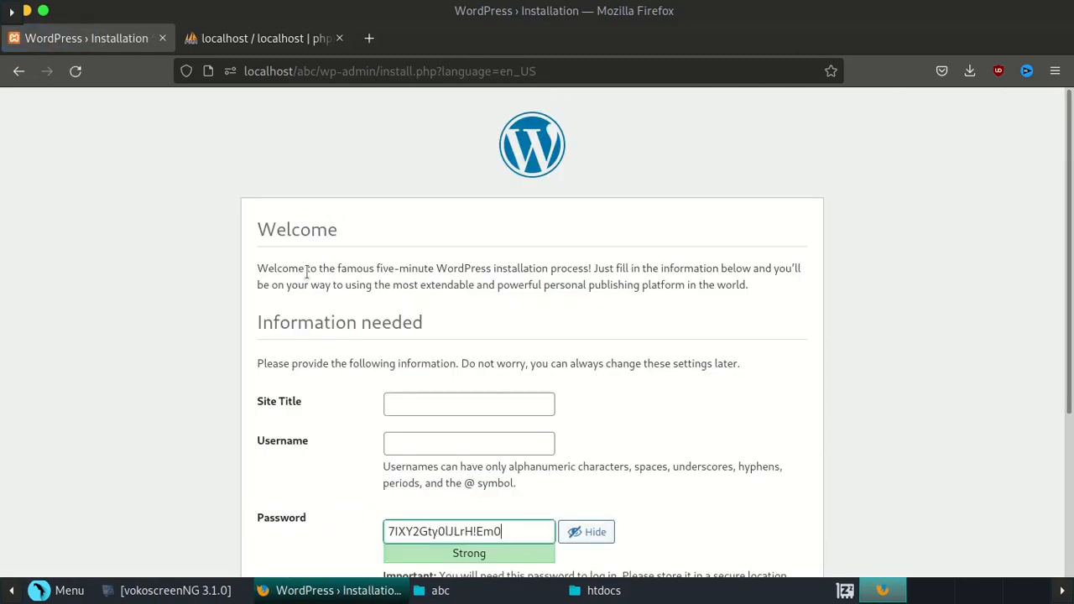
scroll(307, 272, "down", 3)
- Enter site title 'Test Site', username 'admin', and a custom password in place of the generated one
left_click(463, 193)
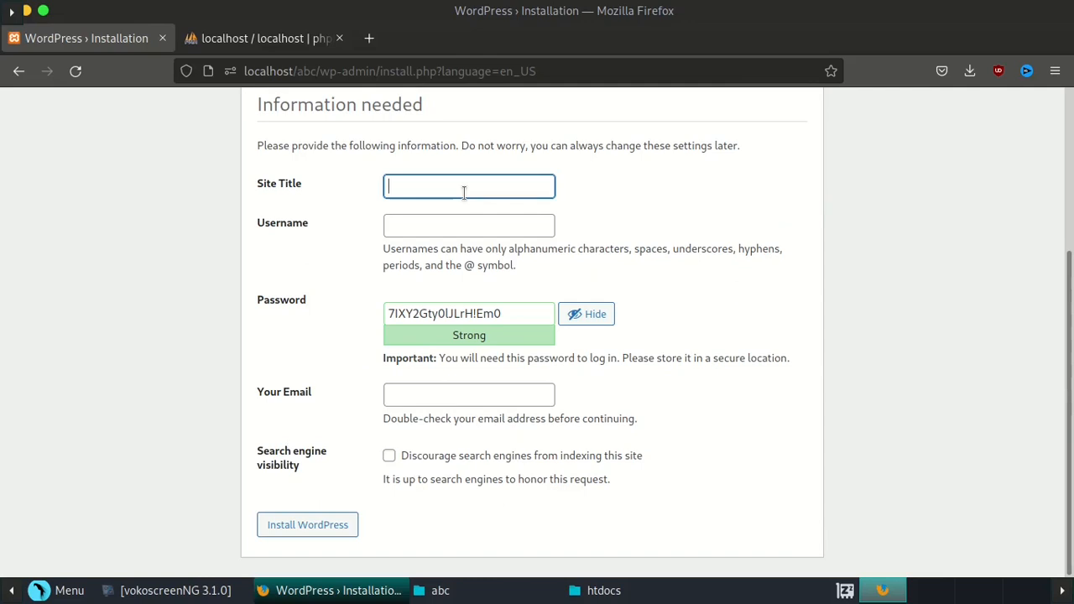
key("Tab")
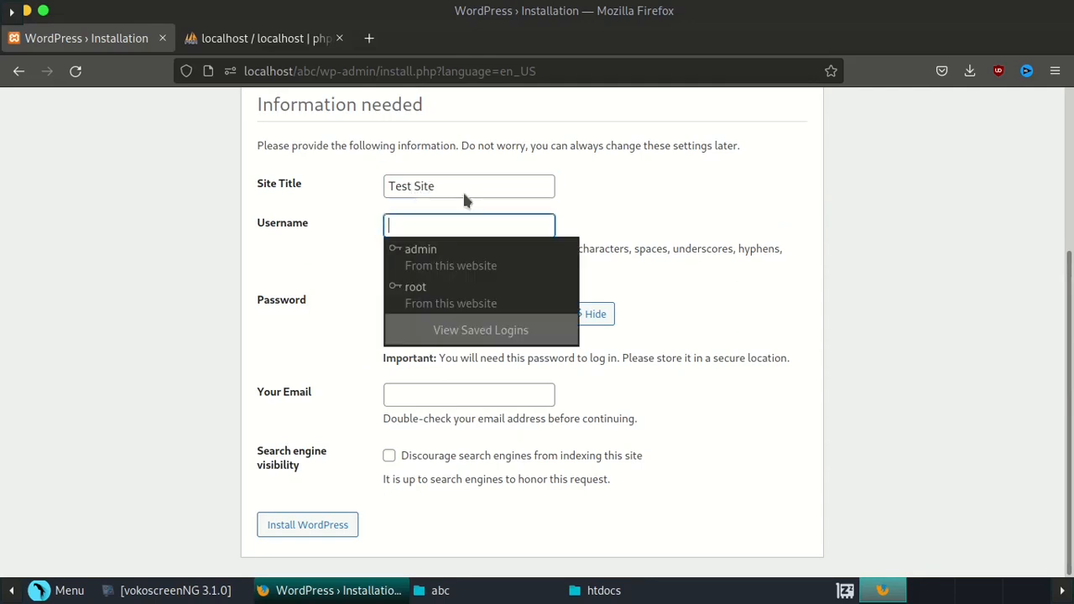
key("Tab")
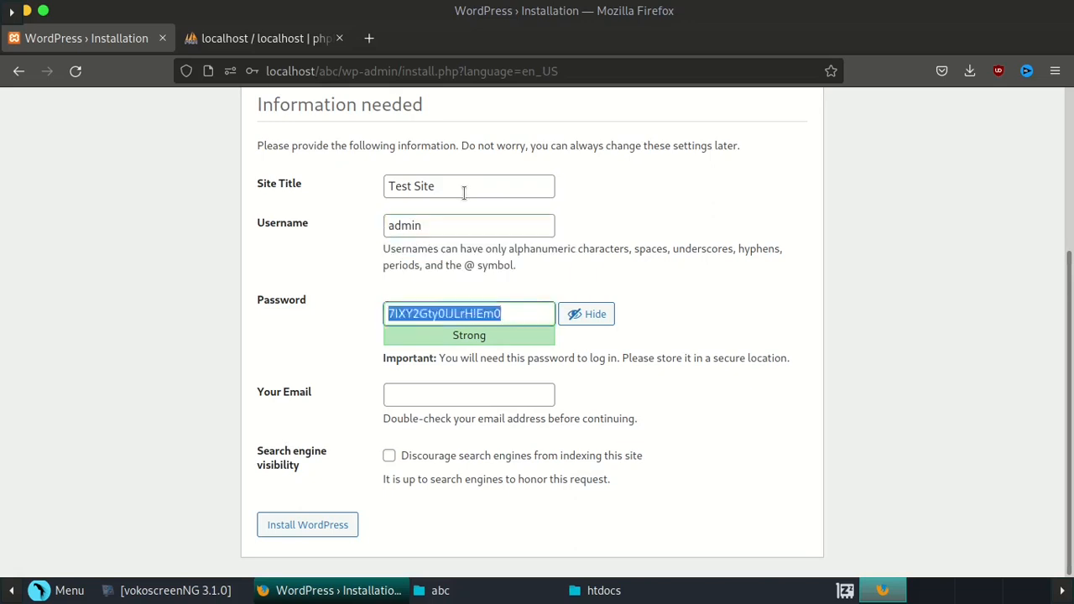
key("ctrl+v")
key("BackSpace")
key("BackSpace")
key("BackSpace")
key("BackSpace")
key("BackSpace")
key("BackSpace")
key("BackSpace")
key("BackSpace")
key("BackSpace")
key("BackSpace")
key("BackSpace")
key("BackSpace")
key("BackSpace")
key("BackSpace")
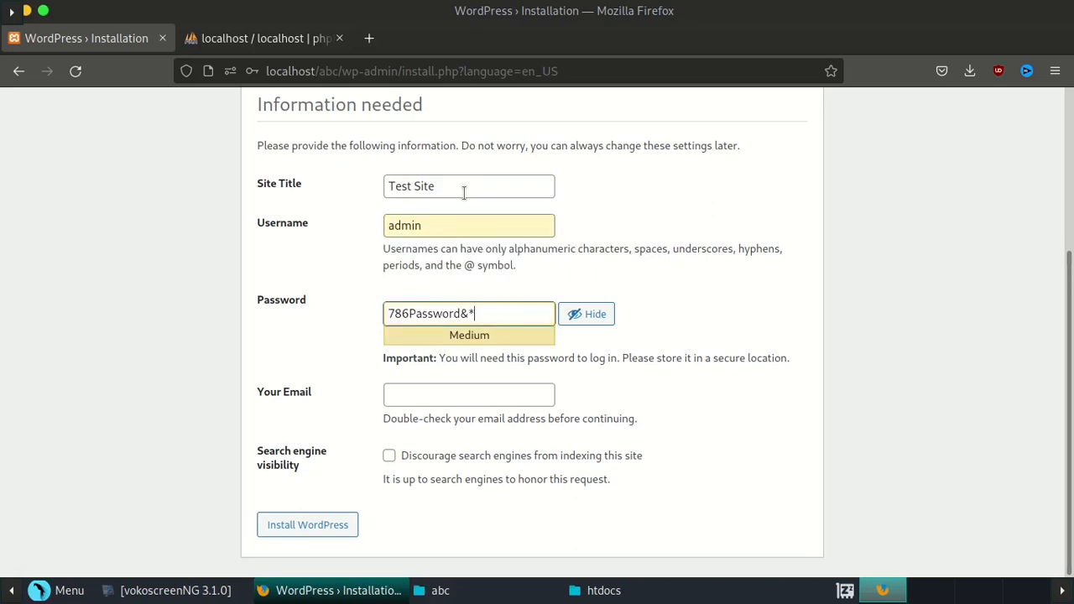
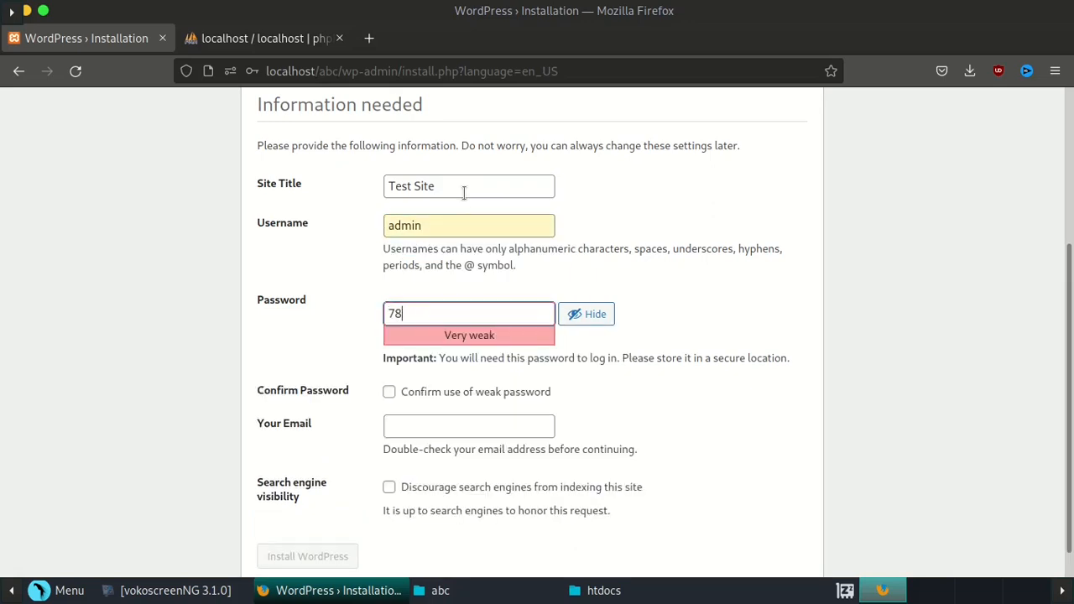
key("BackSpace")
key("BackSpace")
key("BackSpace")
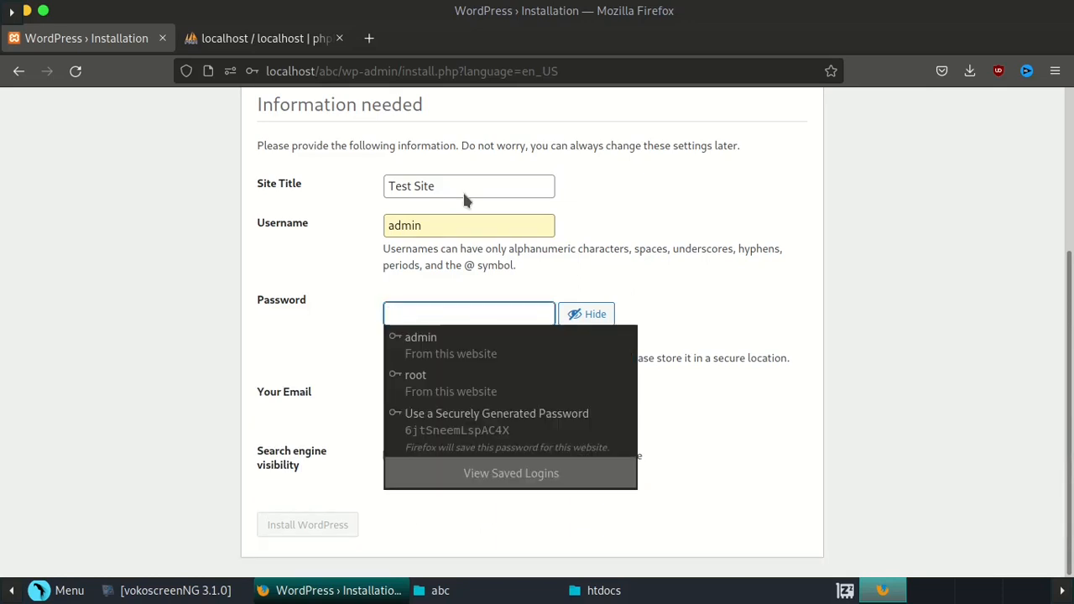
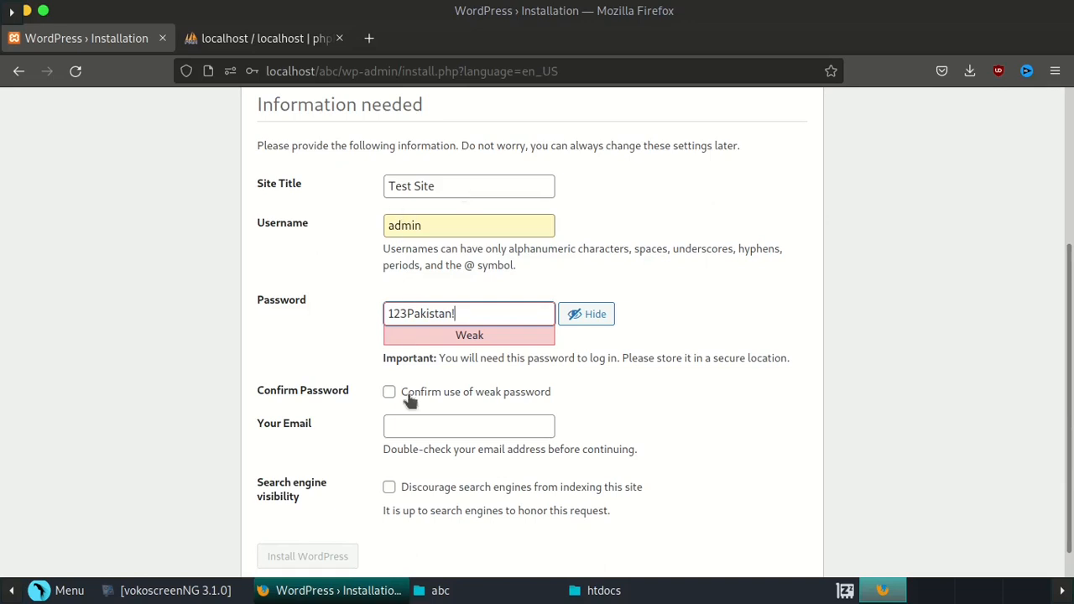
scroll(425, 345, "down", 1)
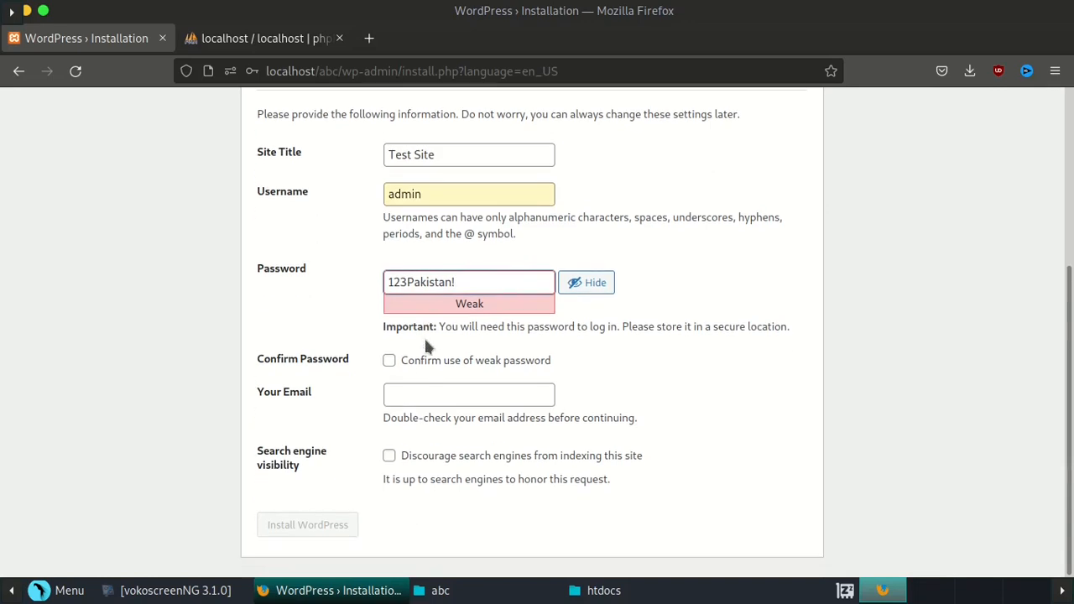
- Confirm use of a weak password and shorten the password
left_click(389, 360)
left_click(464, 285)
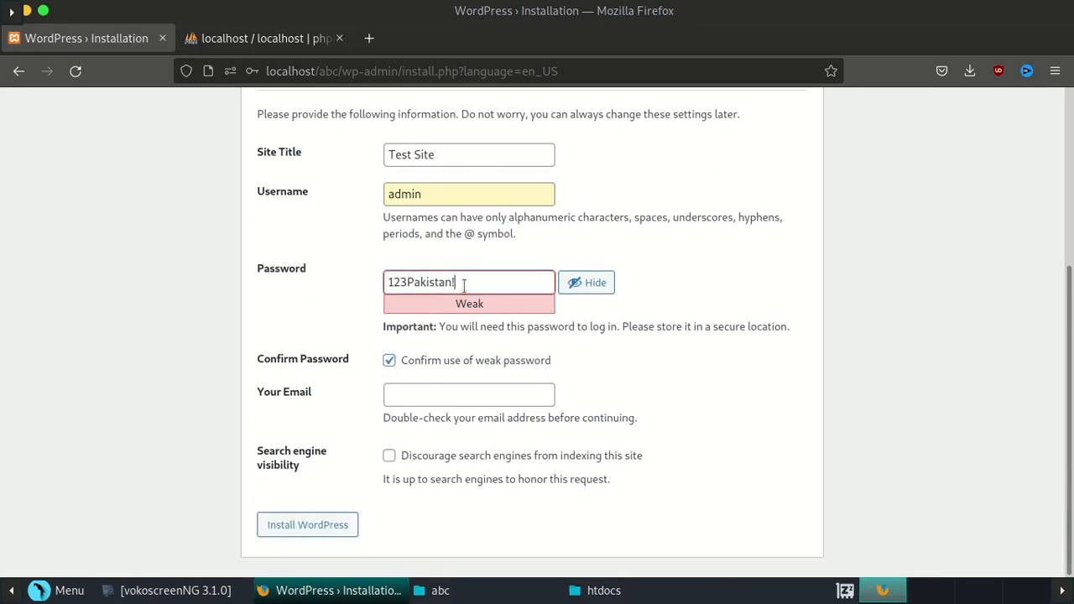
key("BackSpace")
key("BackSpace")
key("BackSpace")
key("BackSpace")
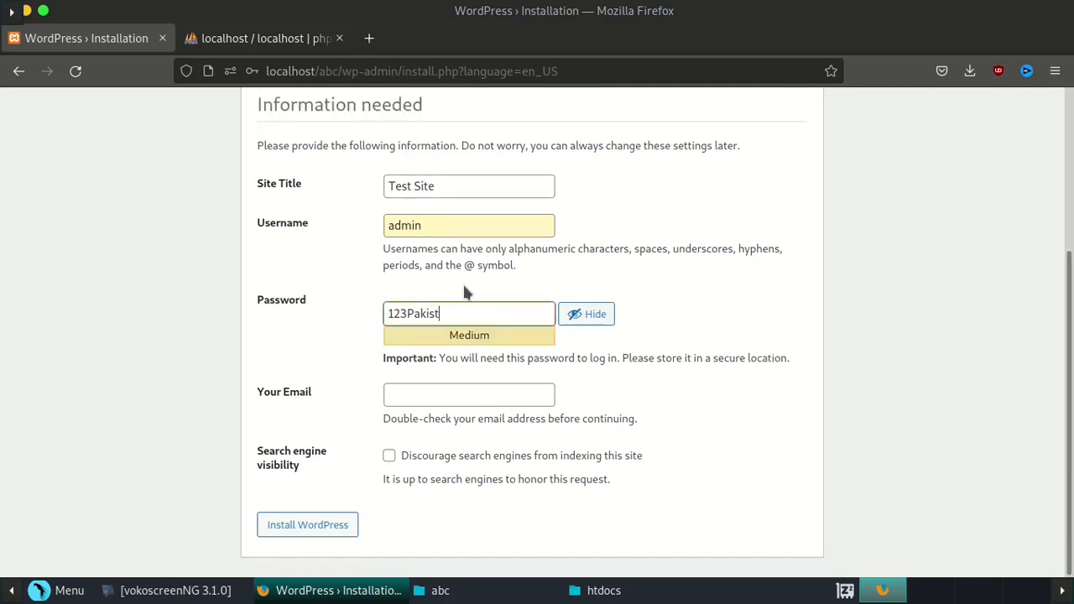
key("BackSpace")
key("BackSpace")
key("BackSpace")
key("BackSpace")
key("BackSpace")
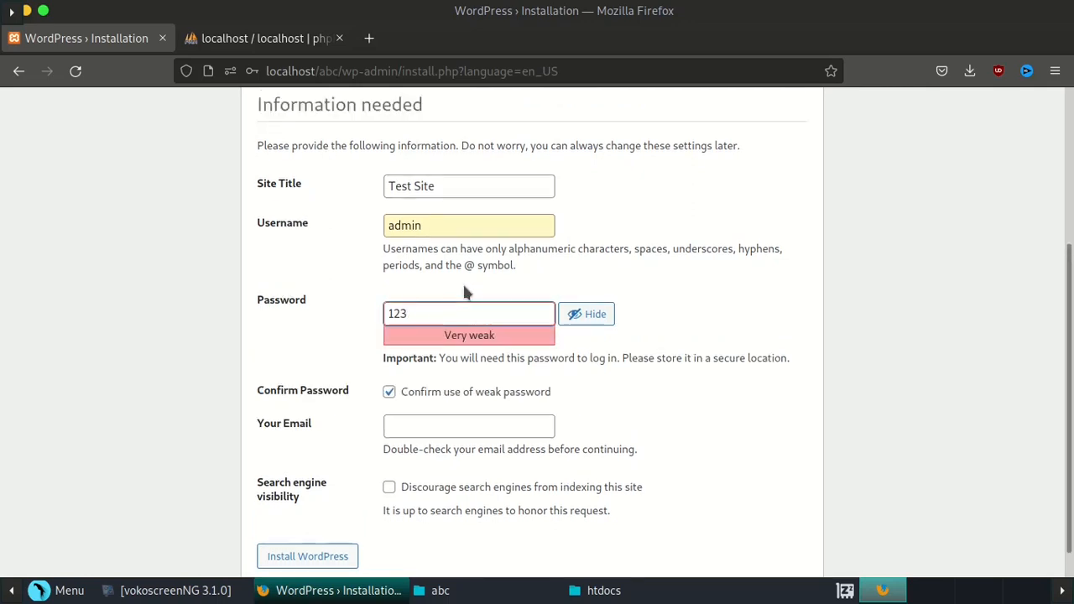
- Fill in the admin email address from the browser's autocomplete suggestion
left_click(404, 424)
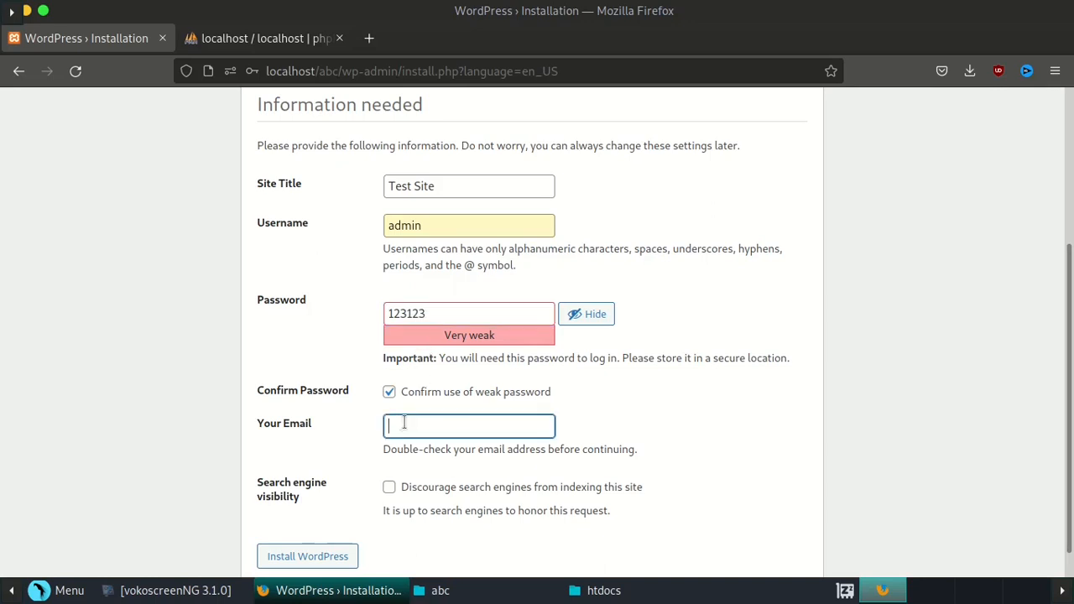
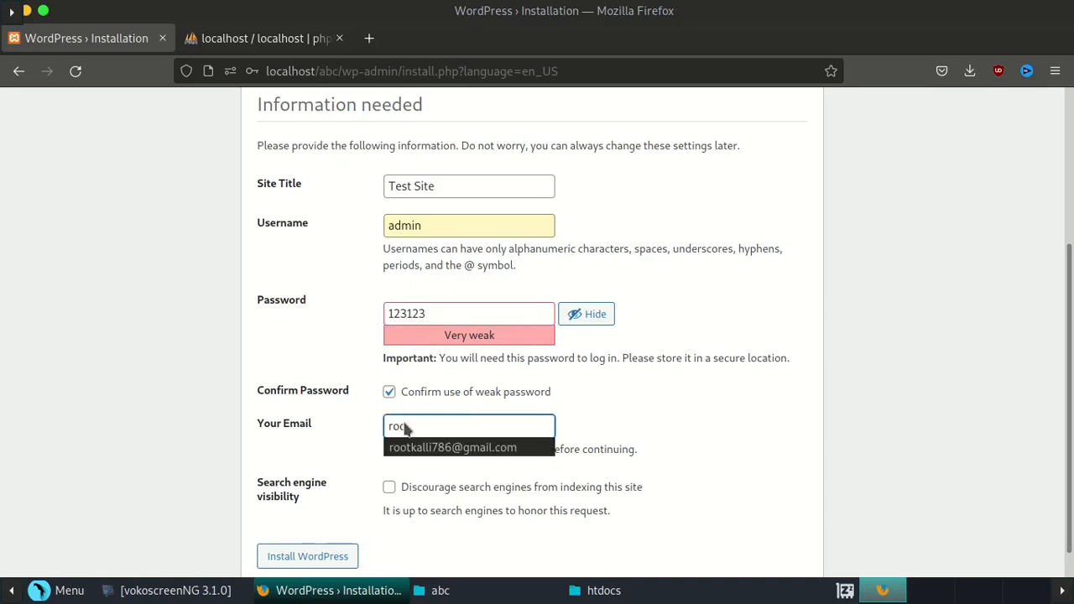
key("Down")
key("Return")
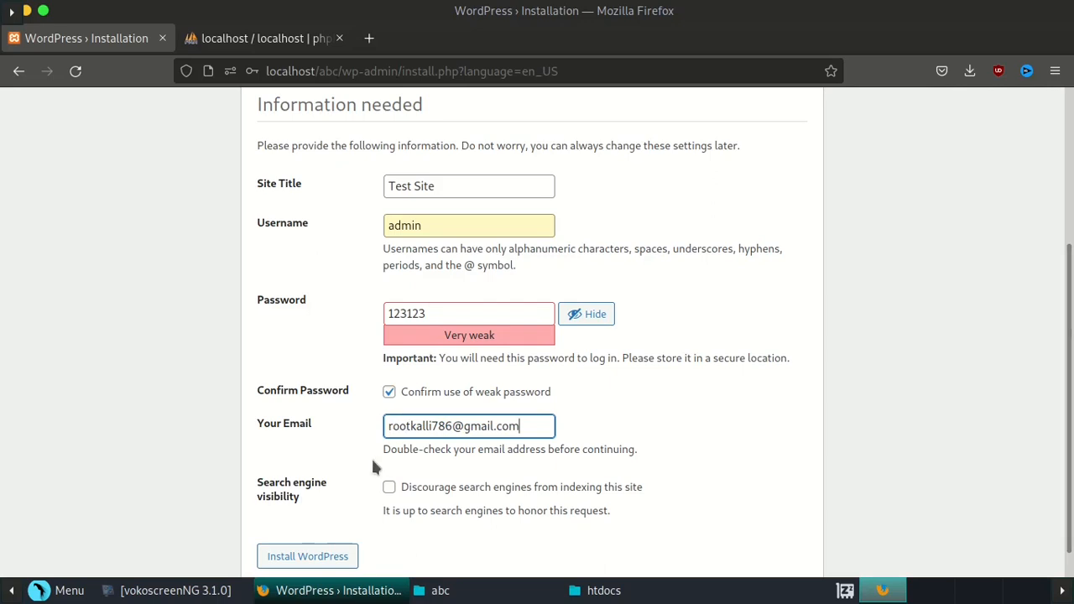
scroll(373, 467, "down", 2)
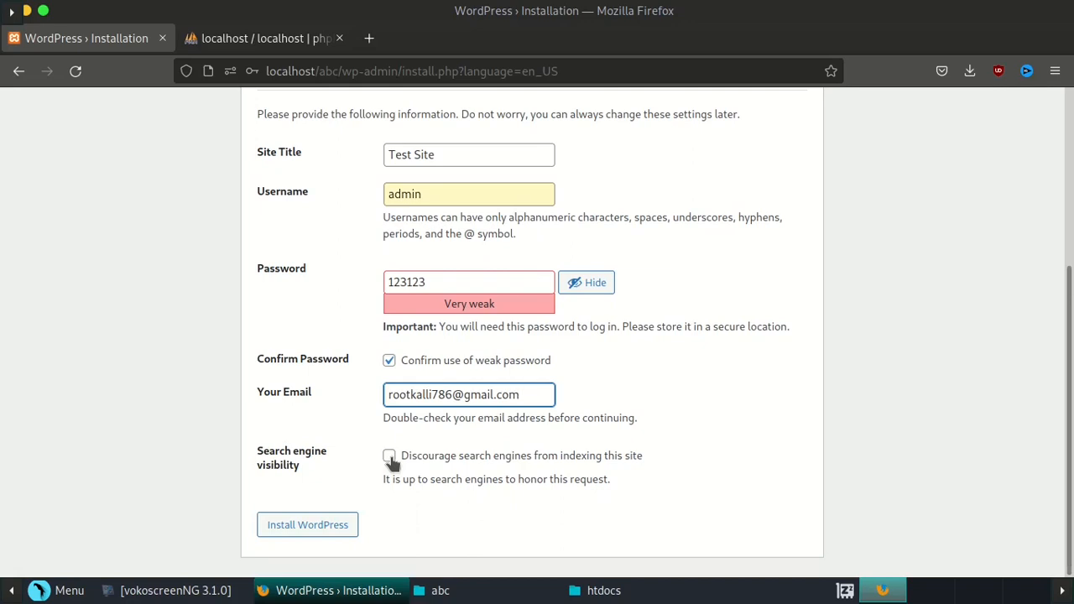
- Discourage search engines, install WordPress, and update Firefox's saved login for localhost
left_click(391, 460)
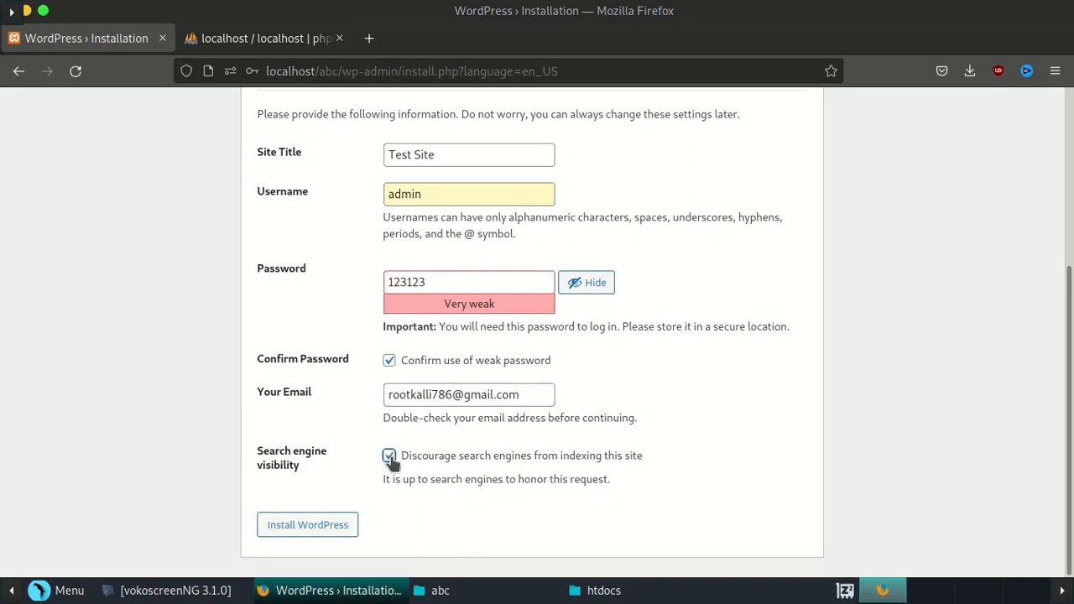
left_click(295, 528)
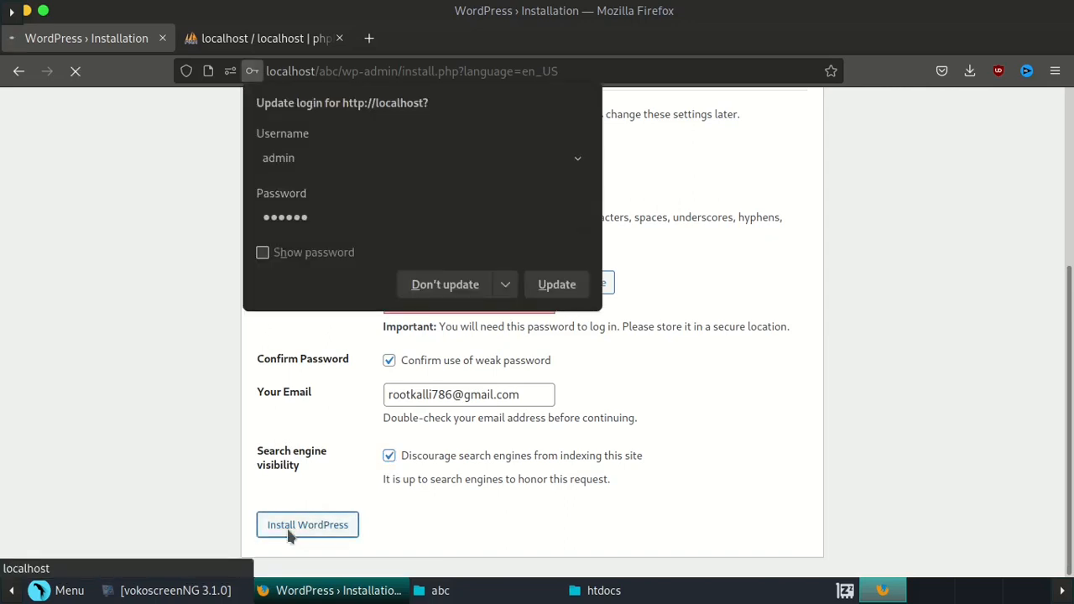
left_click(556, 284)
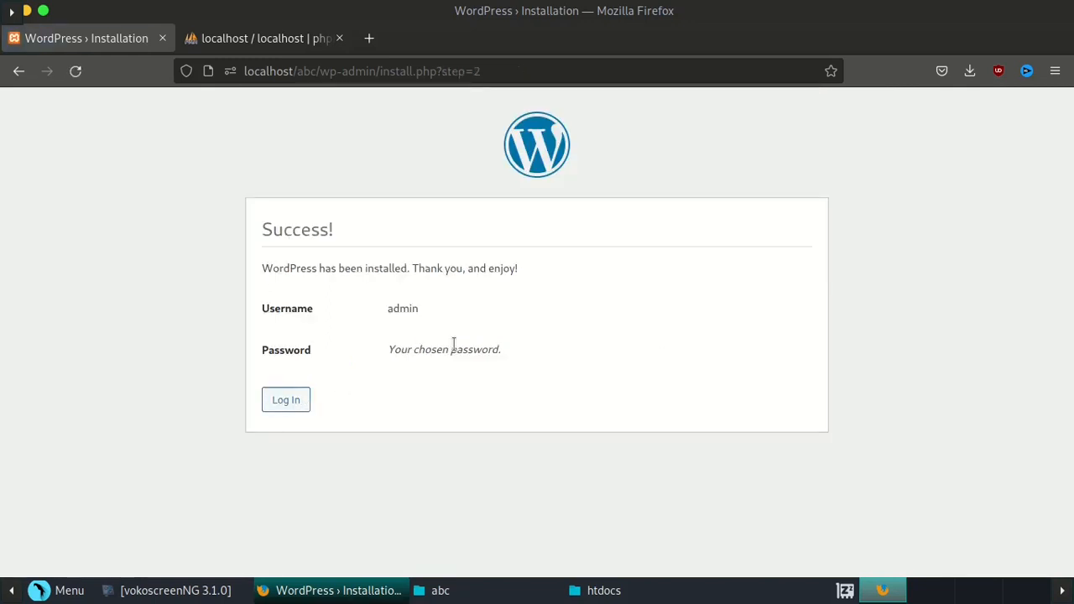
- Log in as admin with the saved credentials to the Test Site Dashboard, then close the phpMyAdmin tab
double_click(429, 348)
left_click(429, 345)
left_click(286, 401)
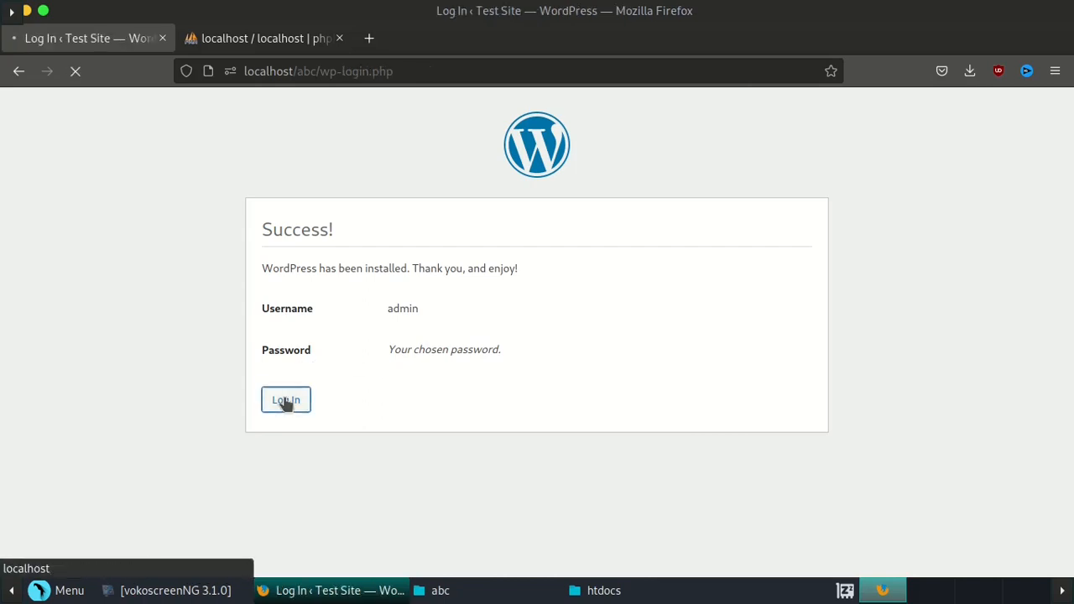
left_click(493, 317)
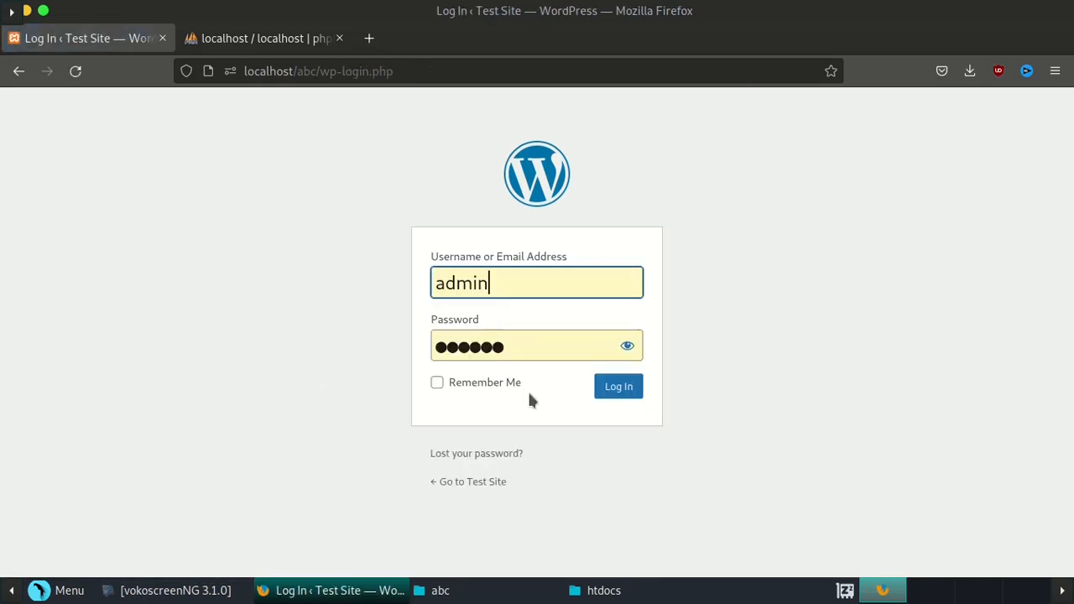
left_click(623, 386)
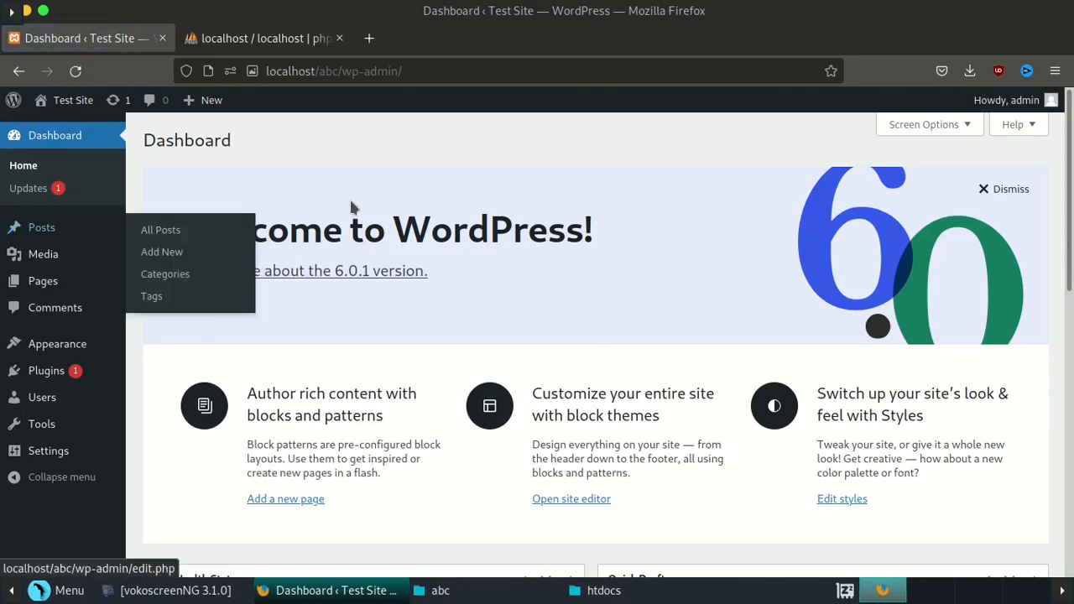
scroll(448, 174, "down", 7)
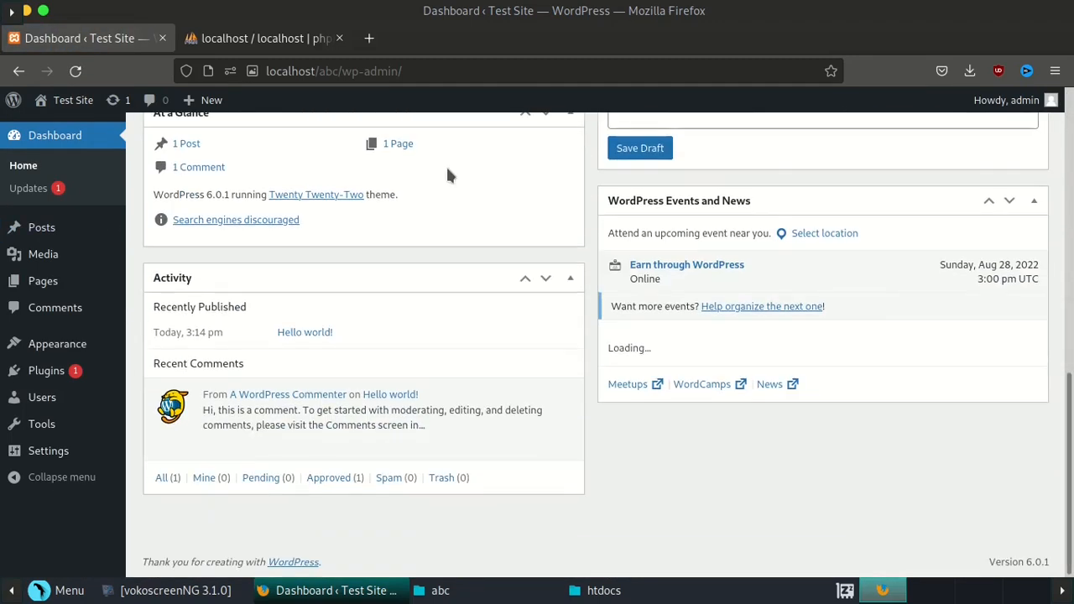
scroll(448, 168, "up", 7)
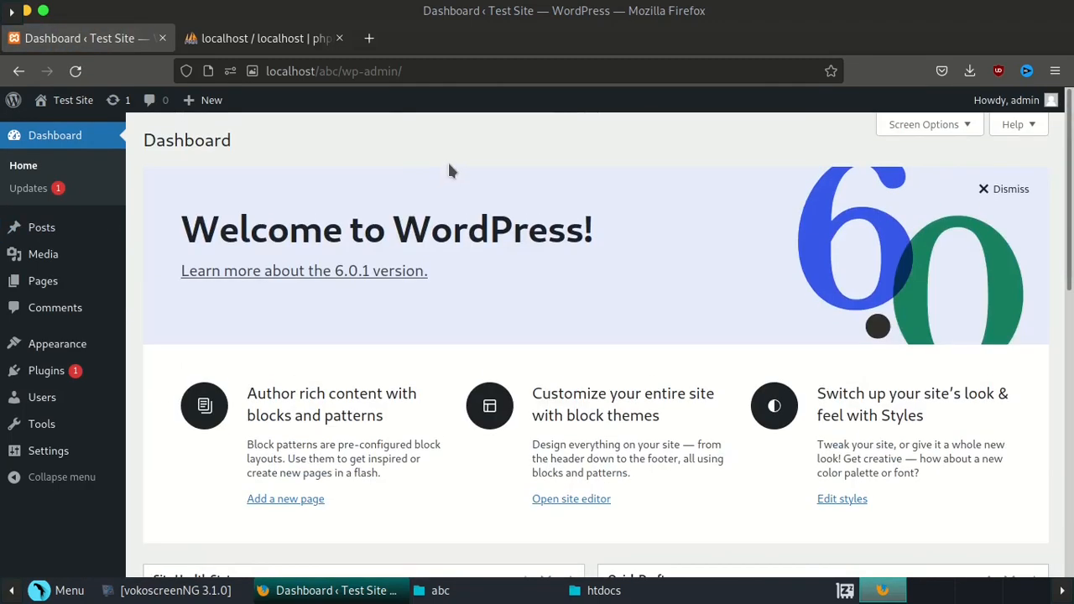
left_click(339, 39)
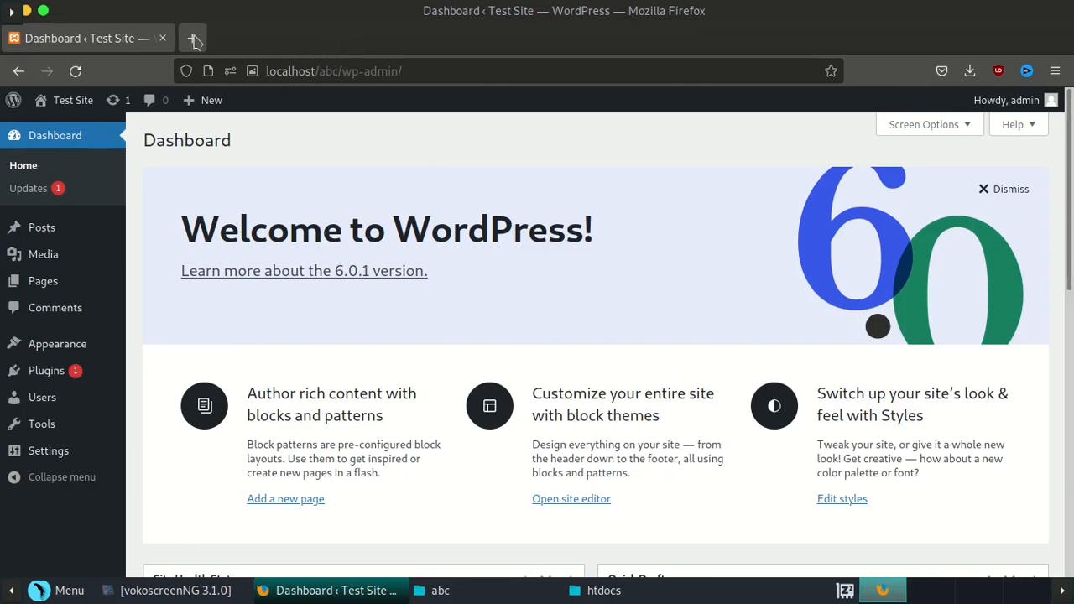
- Load localhost/abc in a new tab to view the Test Site front page, then return to the Dashboard
left_click(194, 38)
left_click(250, 73)
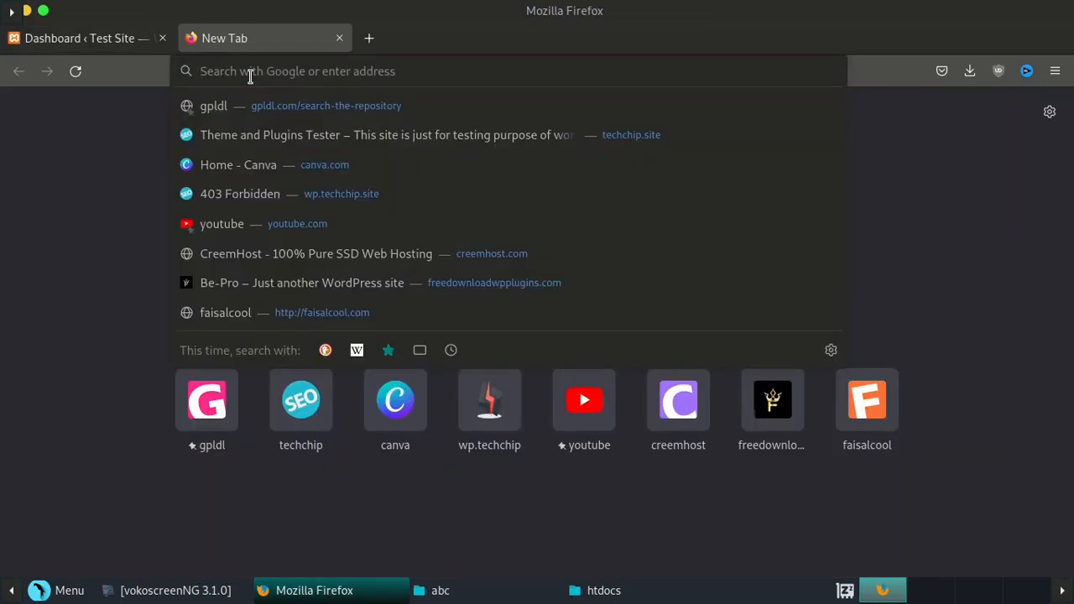
type("localhost")
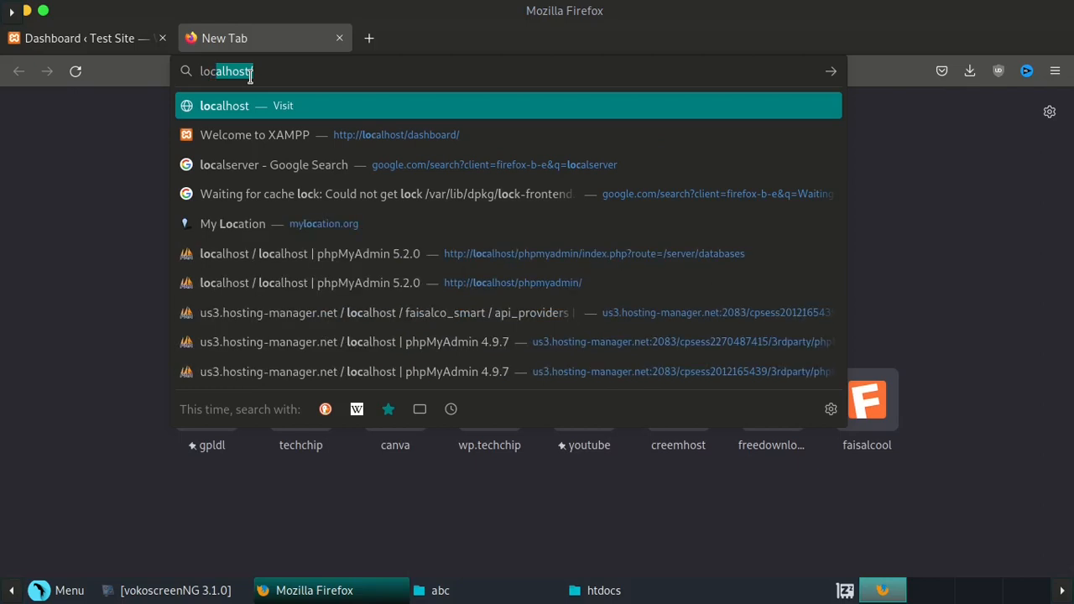
key("Right")
type("/abc")
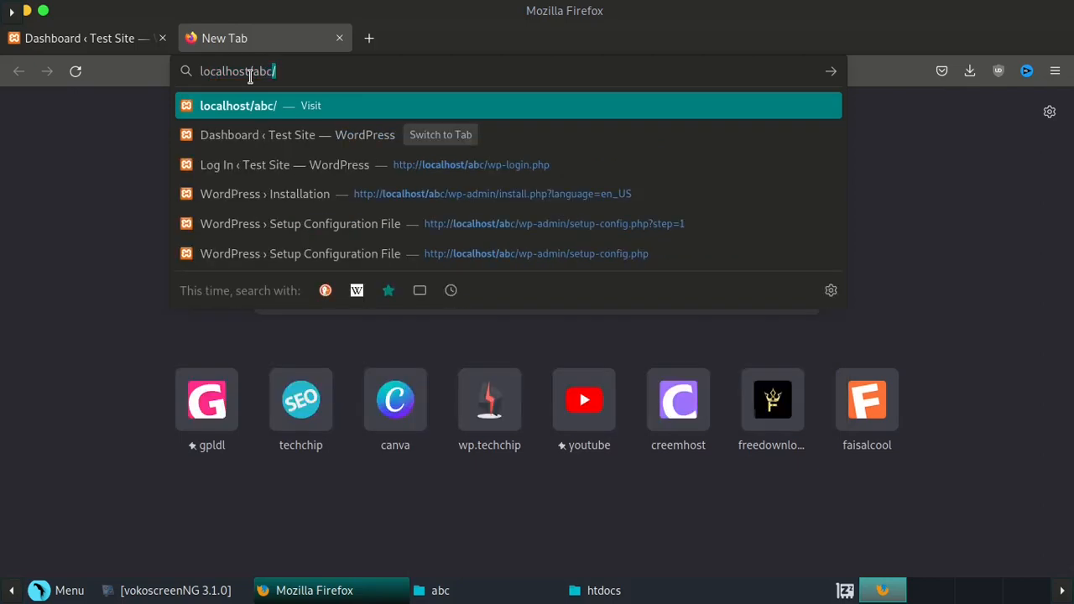
key("Return")
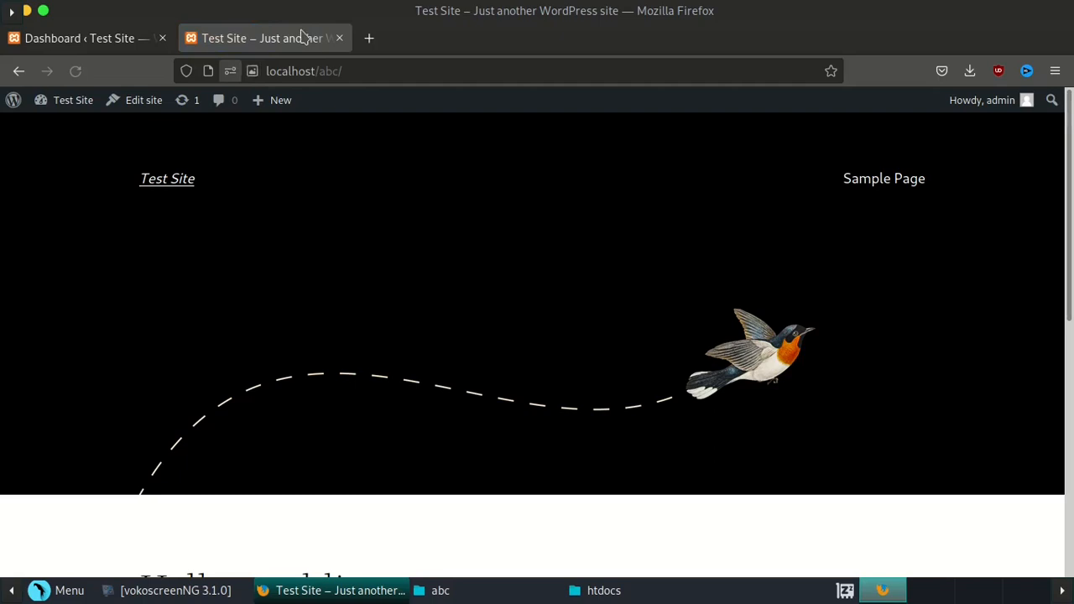
scroll(331, 170, "down", 3)
scroll(331, 169, "up", 1)
scroll(332, 169, "down", 4)
scroll(332, 170, "up", 6)
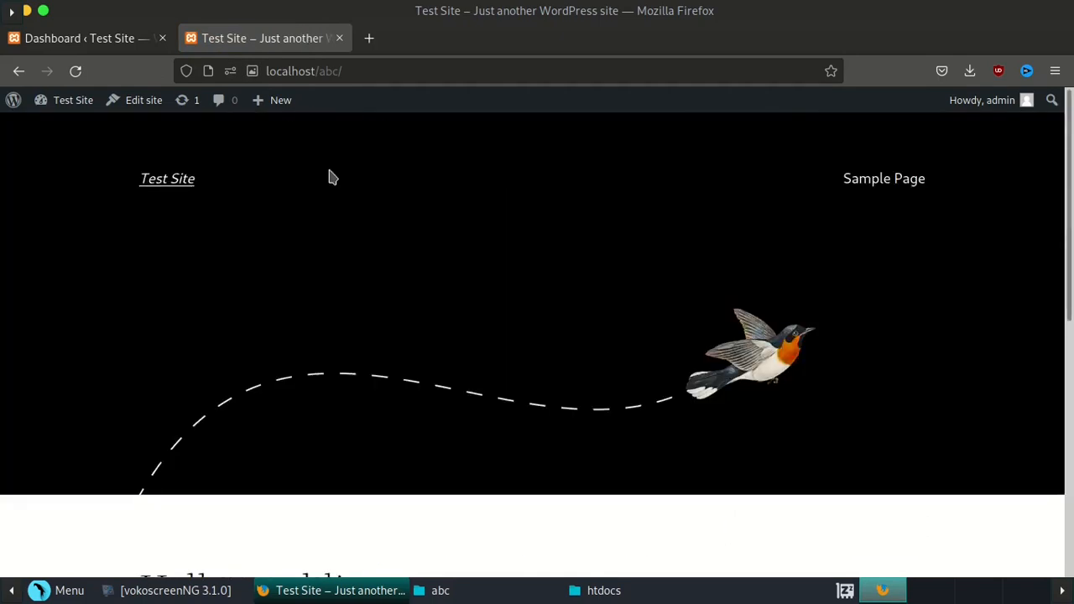
left_click(87, 33)
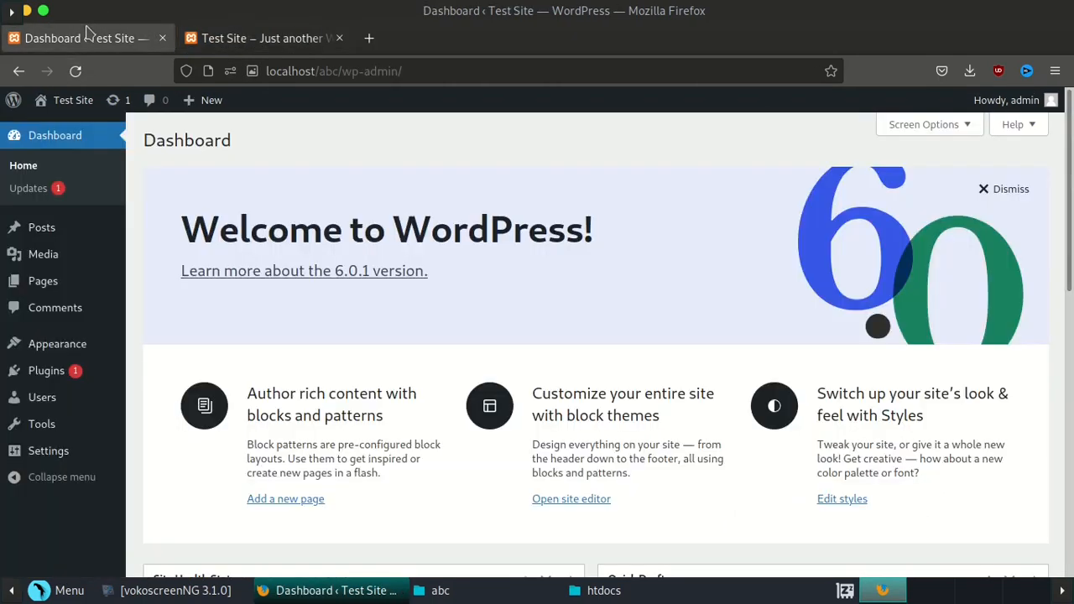